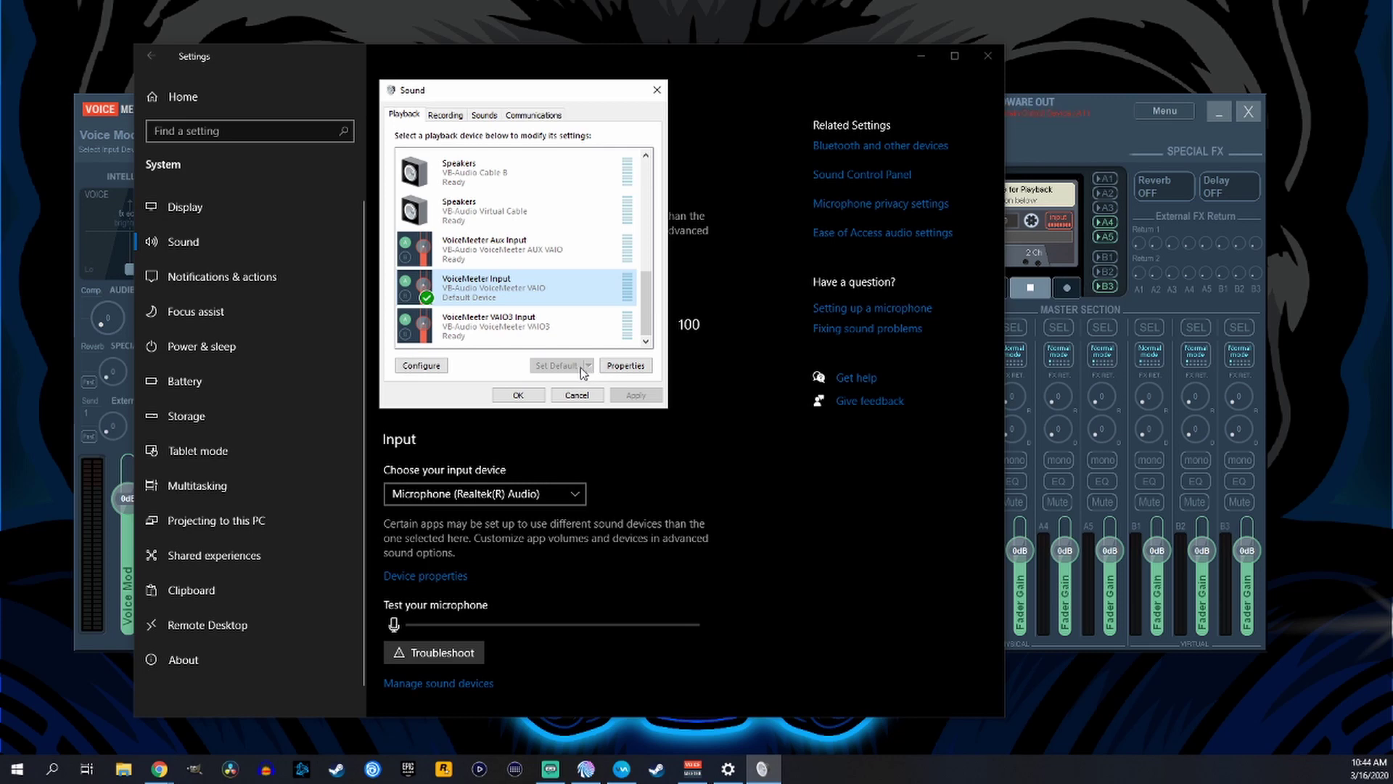
- Set VoiceMeeter Output (VB-Audio VoiceMeeter VAIO) as the default recording device and confirm the sound settings
left_click(440, 116)
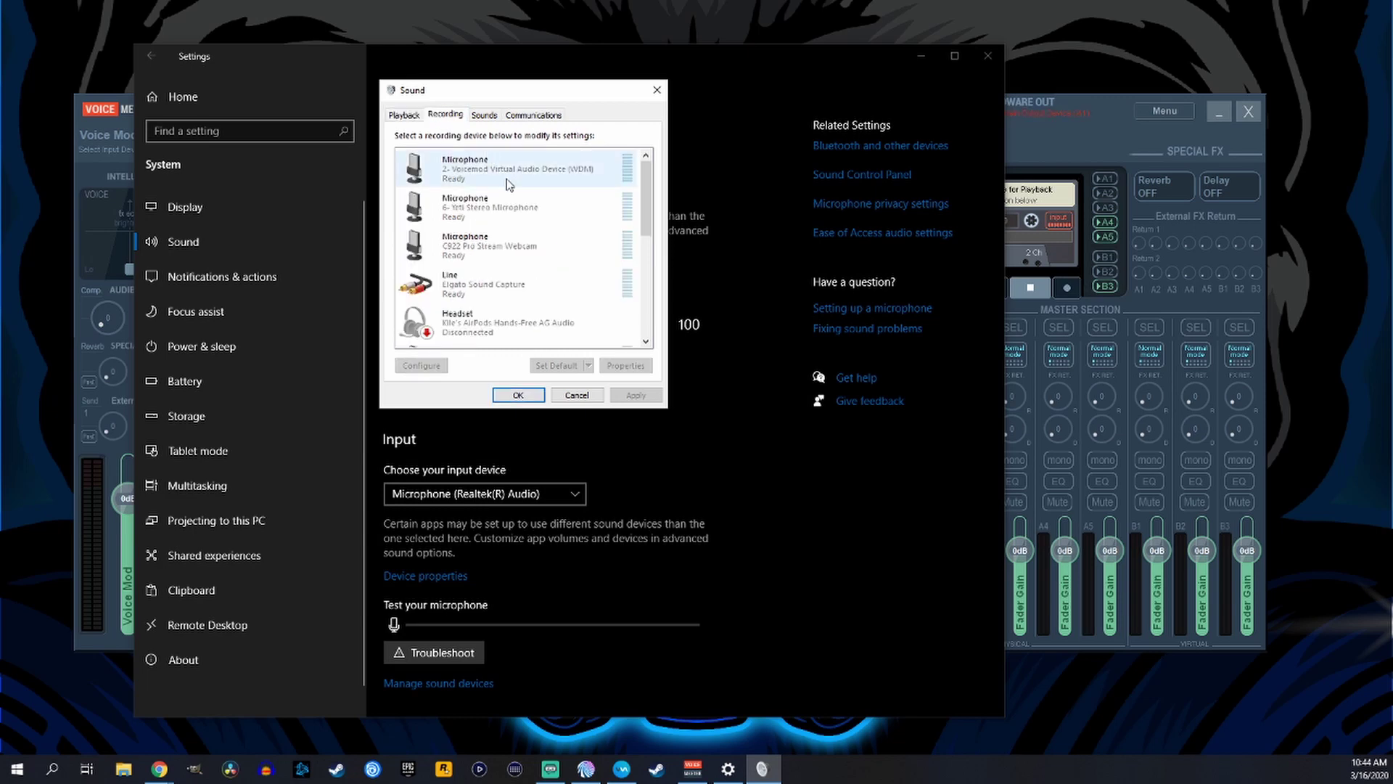
left_click_drag(648, 213, 651, 312)
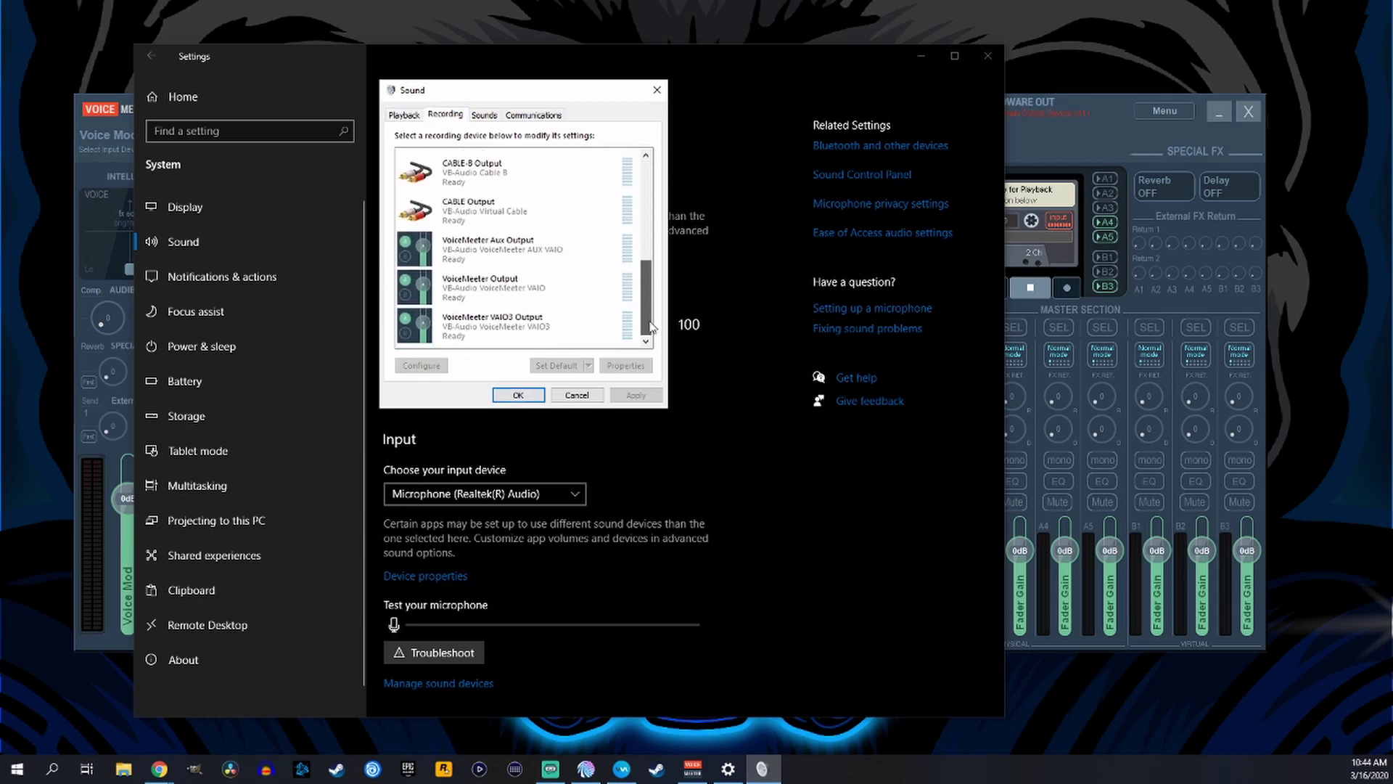
left_click(504, 285)
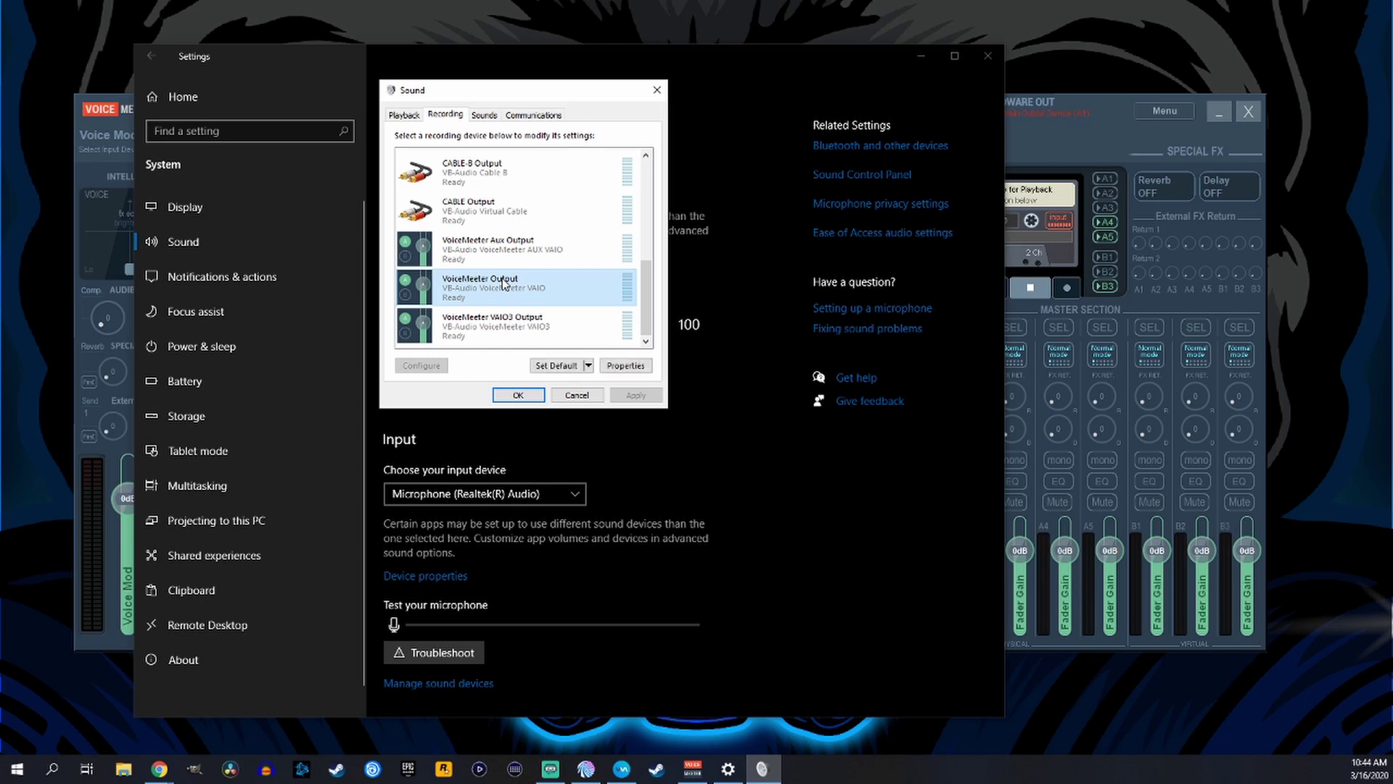
left_click(589, 366)
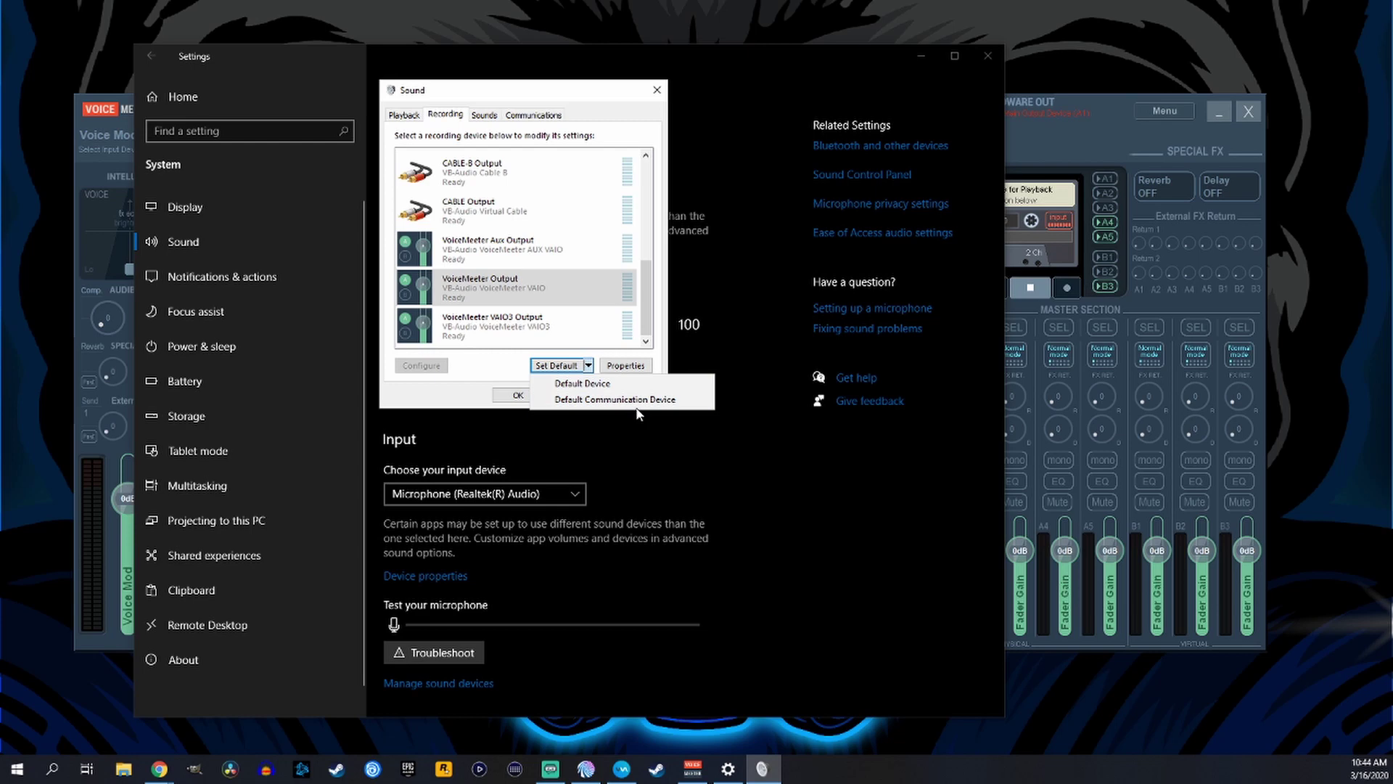
left_click(573, 383)
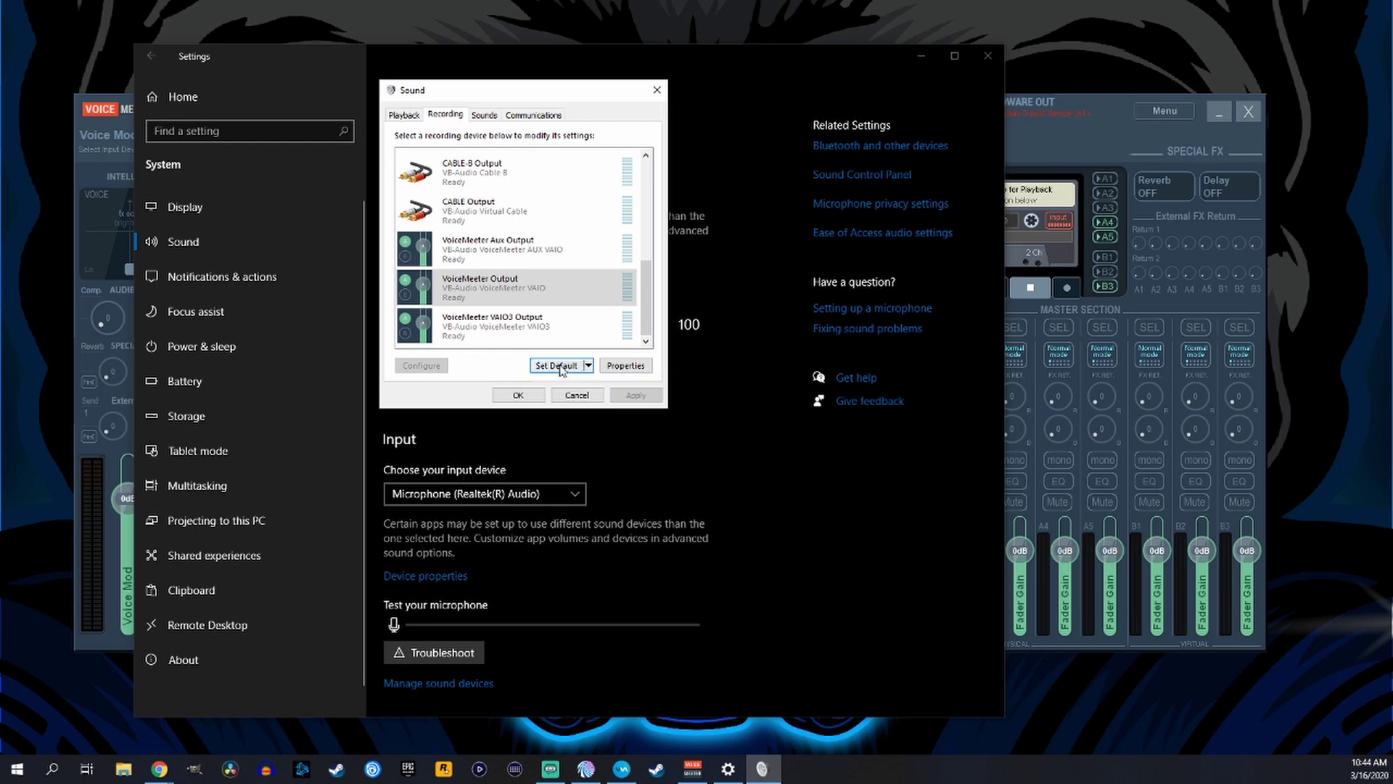
left_click(517, 396)
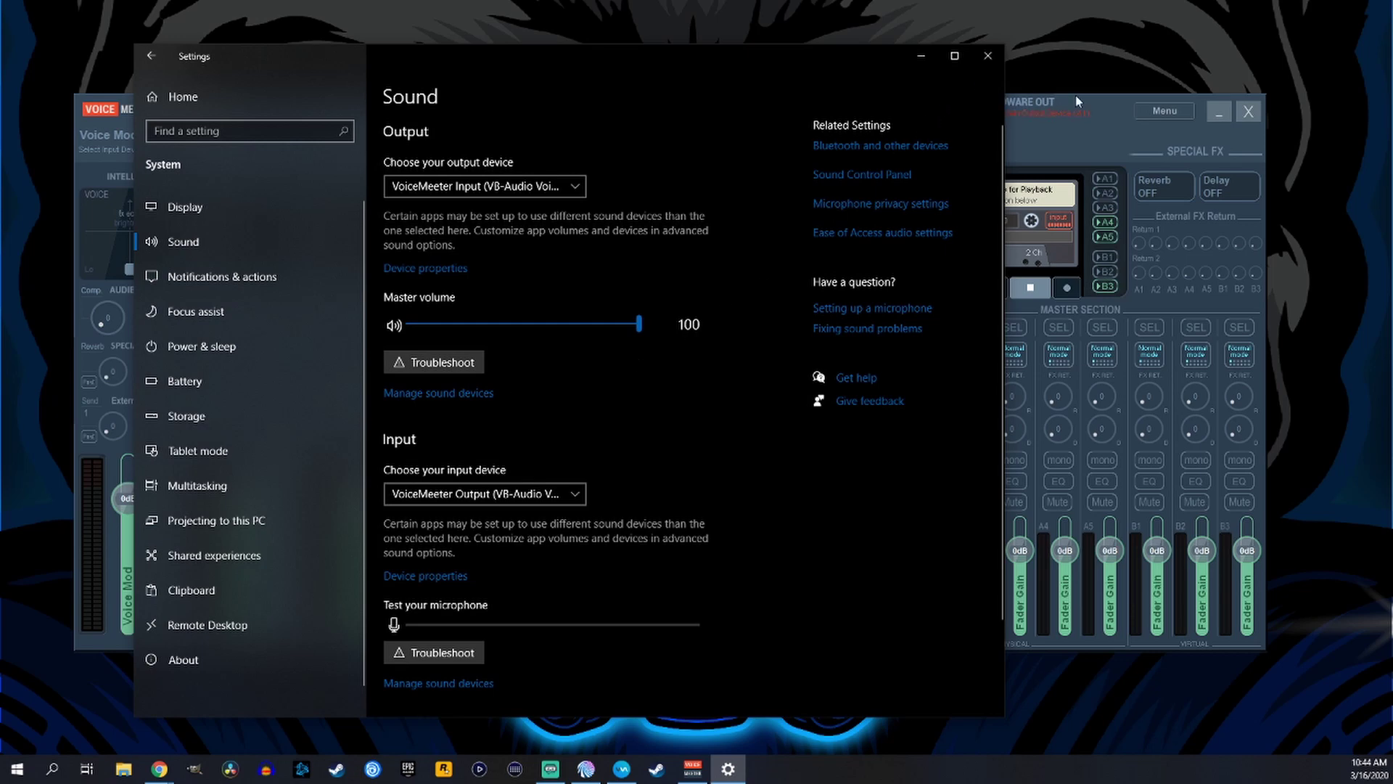
- Switch to VoiceMeeter Potato and assign WDM: Microphone (6- Yeti Stereo Microphone) to the first hardware input
left_click(1094, 102)
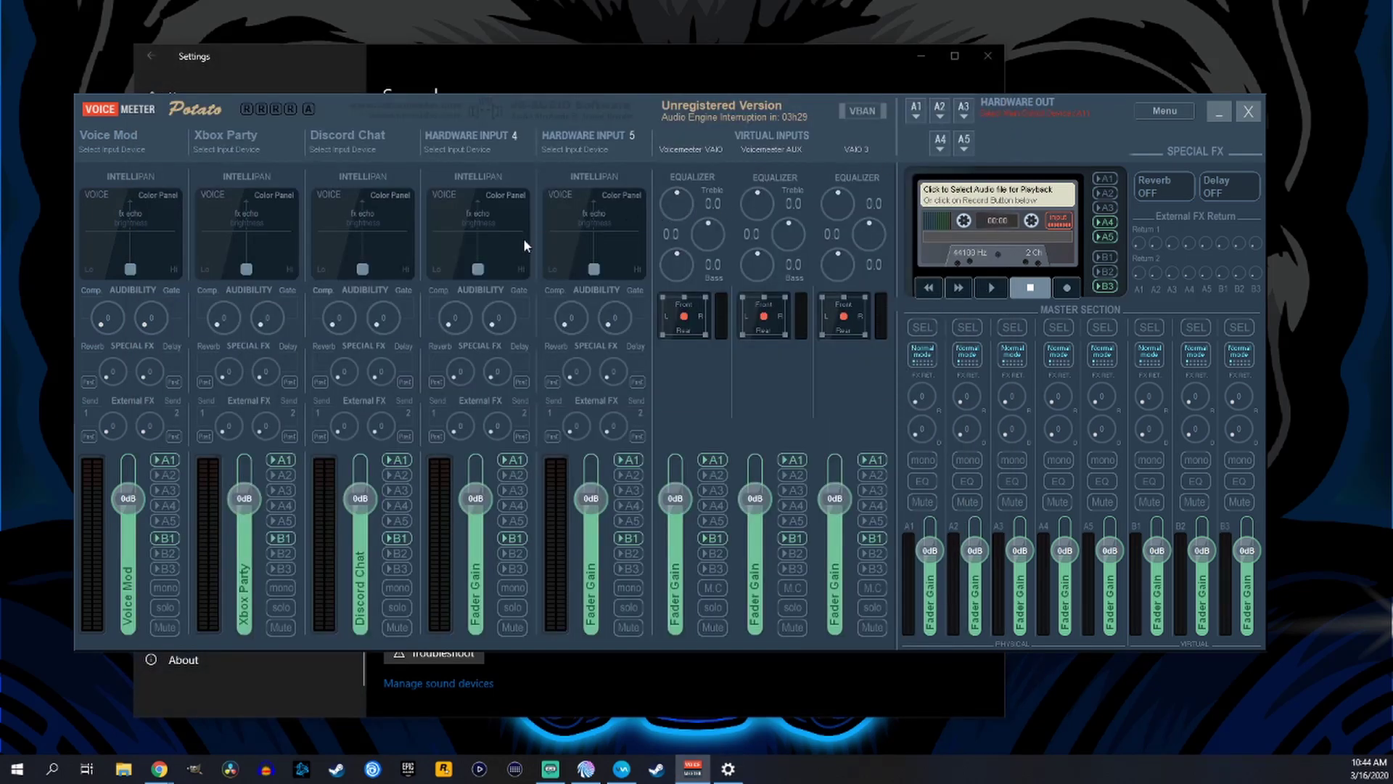
left_click(114, 138)
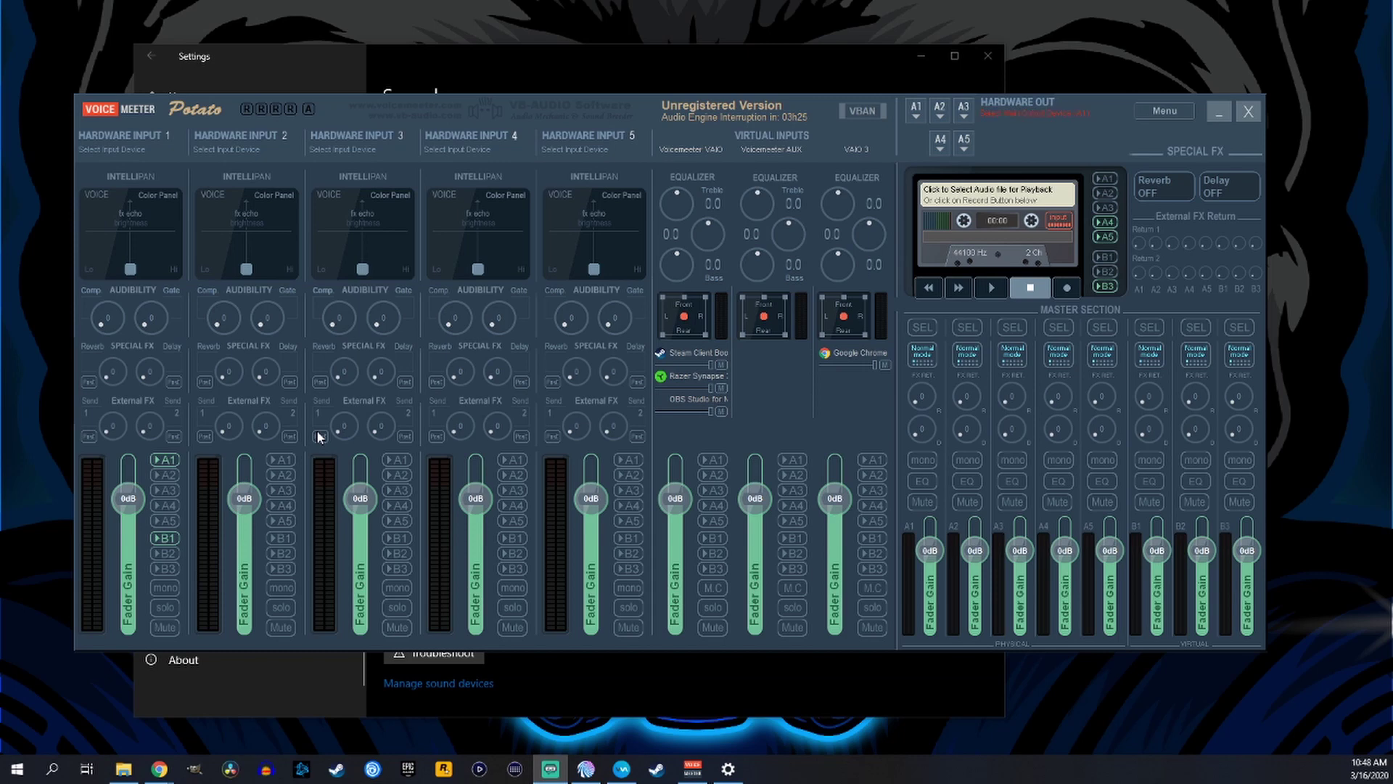
left_click(140, 148)
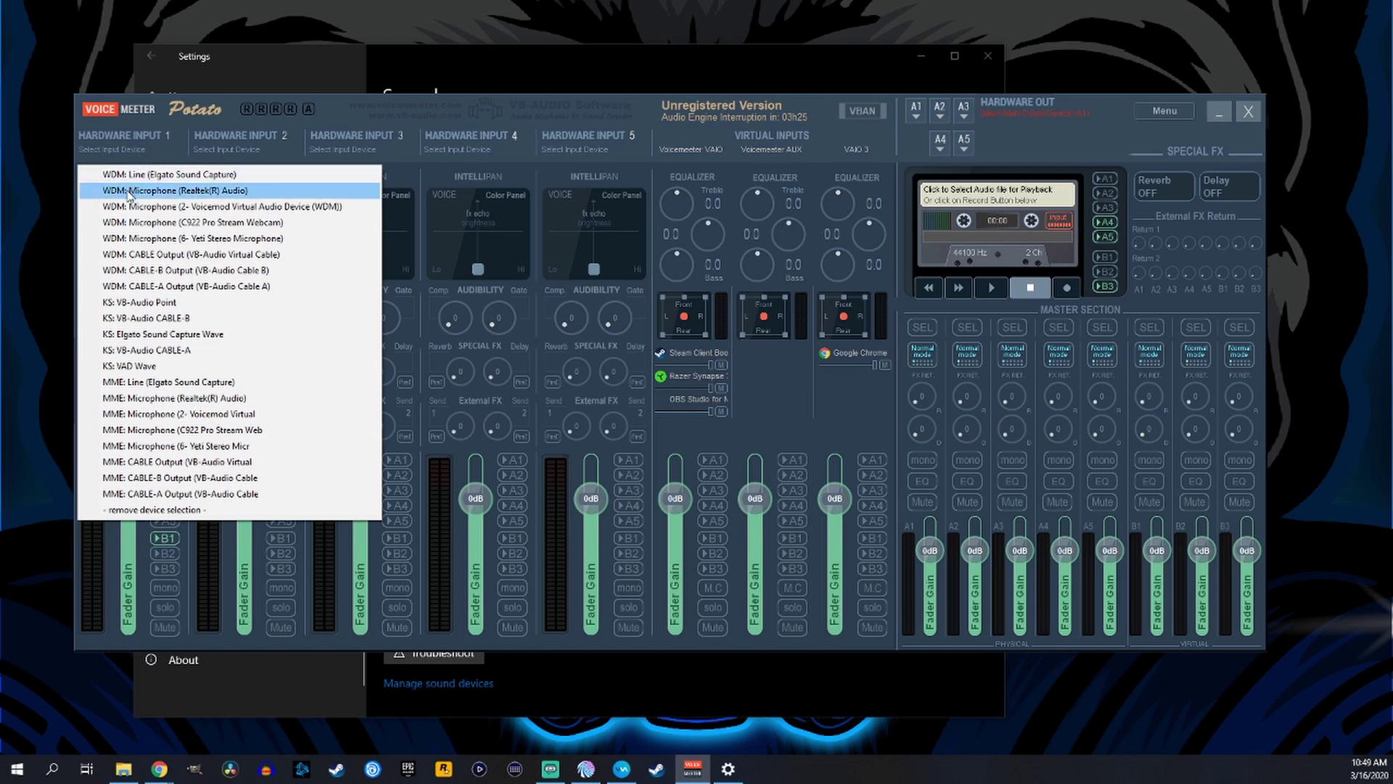
left_click(146, 240)
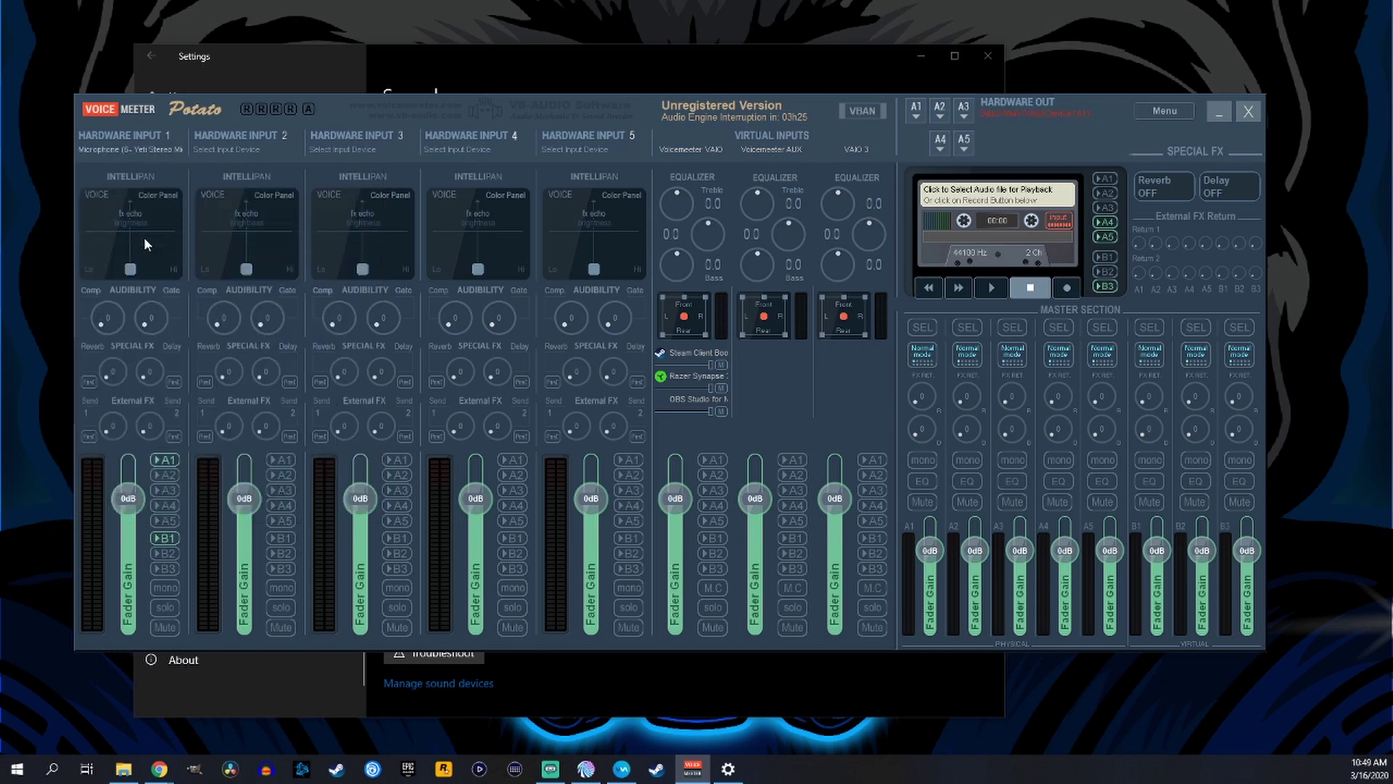
- Rename the first hardware input strip as Yeti
left_click(110, 133)
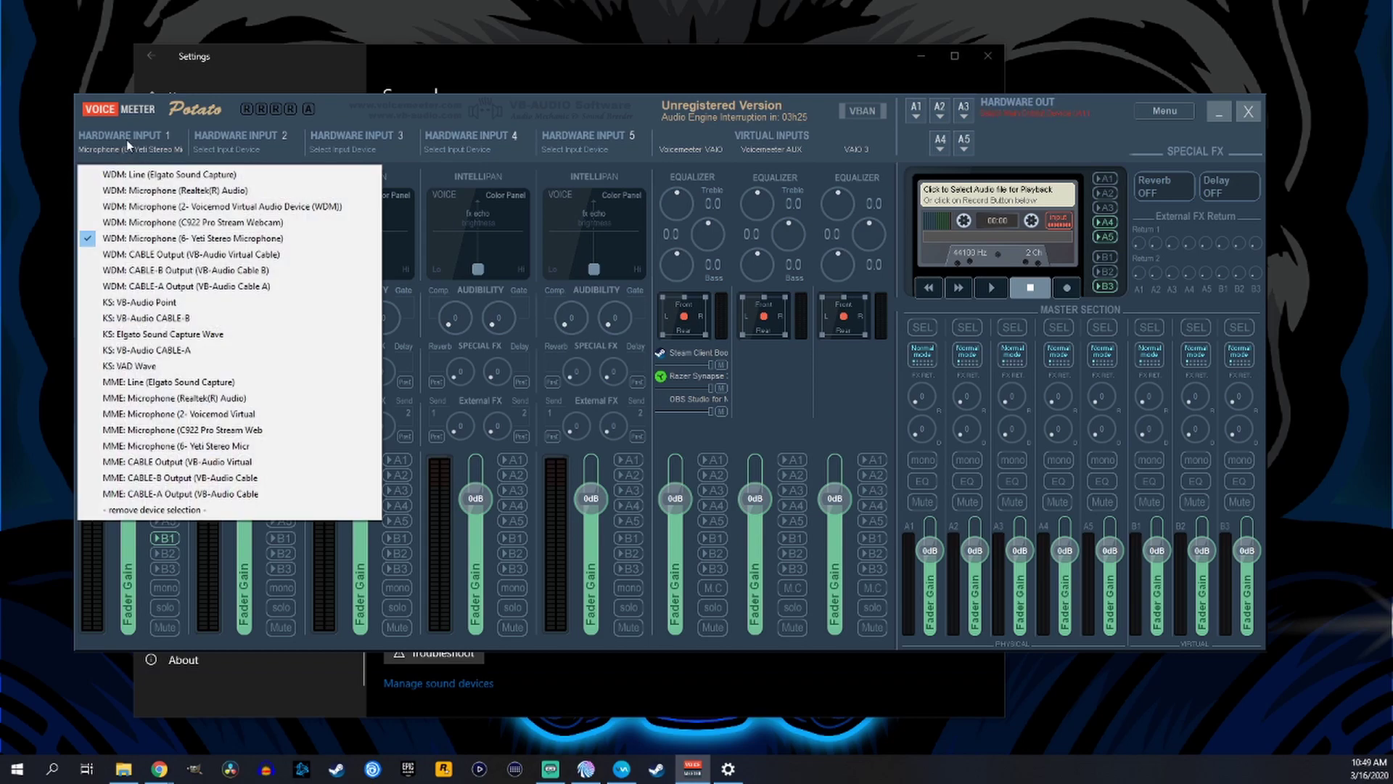
right_click(128, 133)
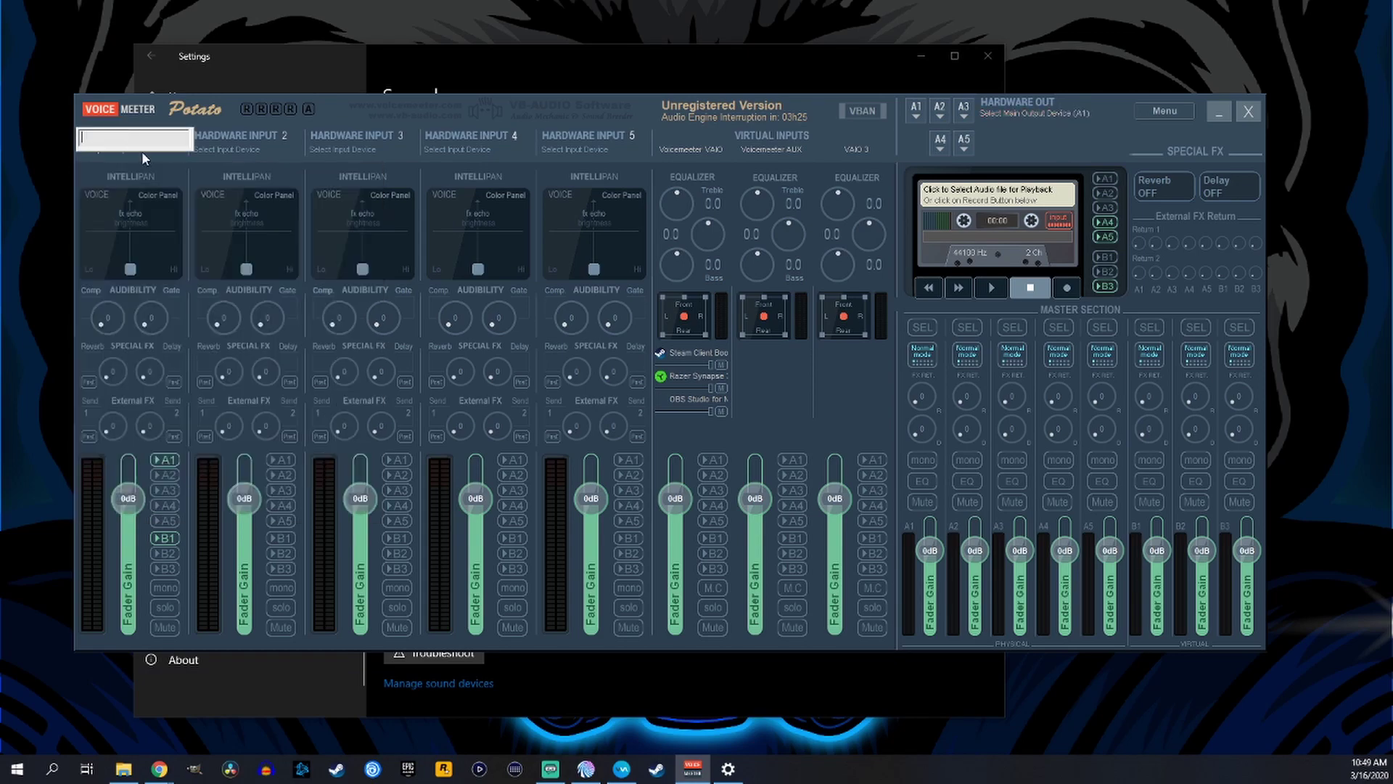
type("Yeti")
key("Return")
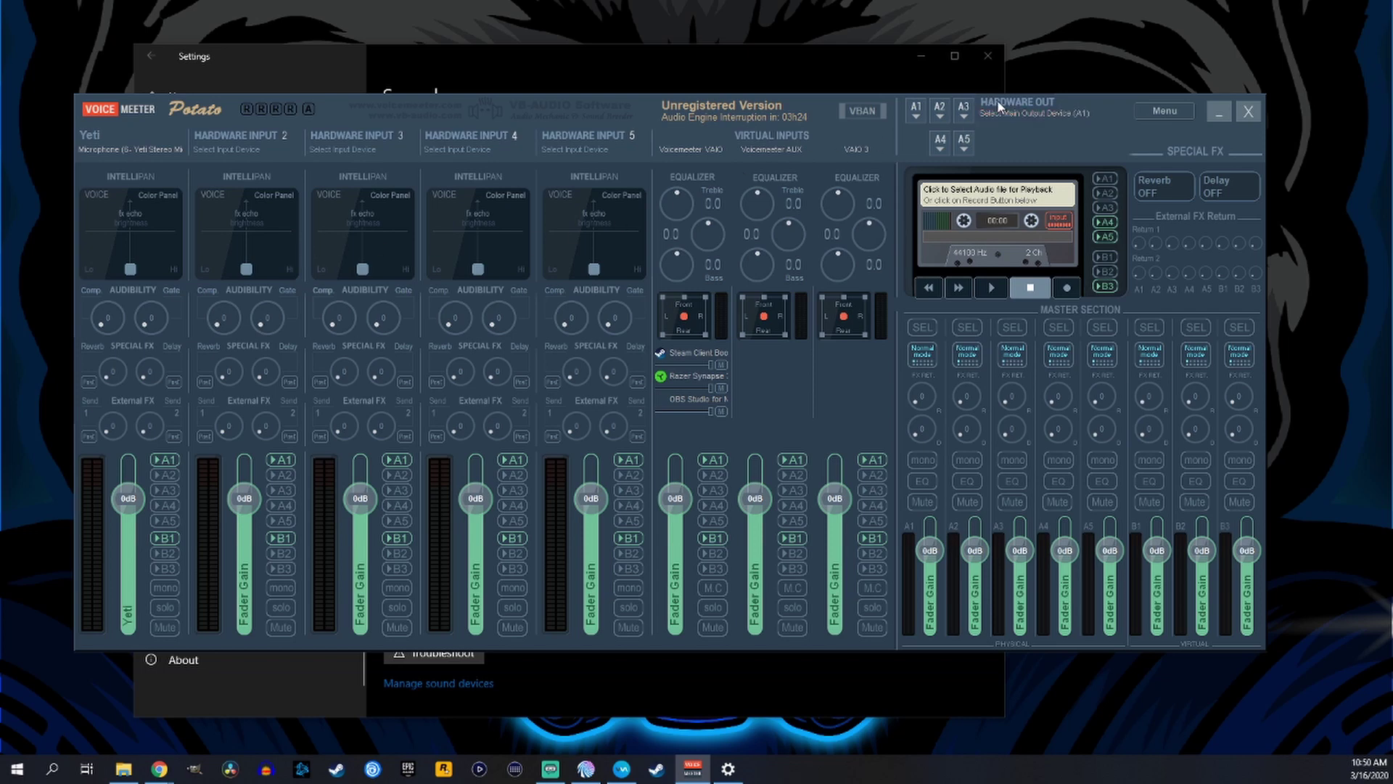
- Set hardware output A1 to WDM: Speakers (Realtek(R) Audio) and A2 to WDM: Realtek HD Audio 2nd output (Realtek(R) Audio)
left_click(916, 111)
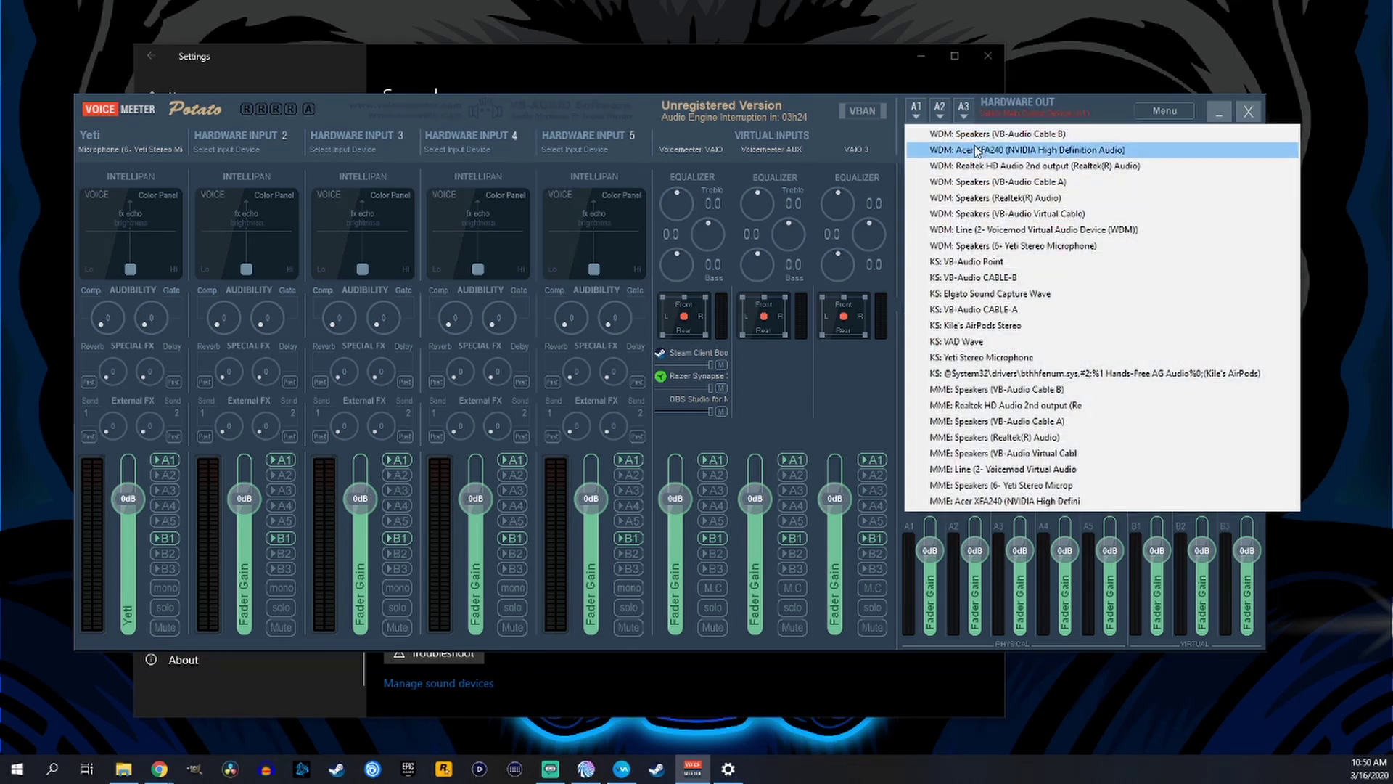
left_click(985, 202)
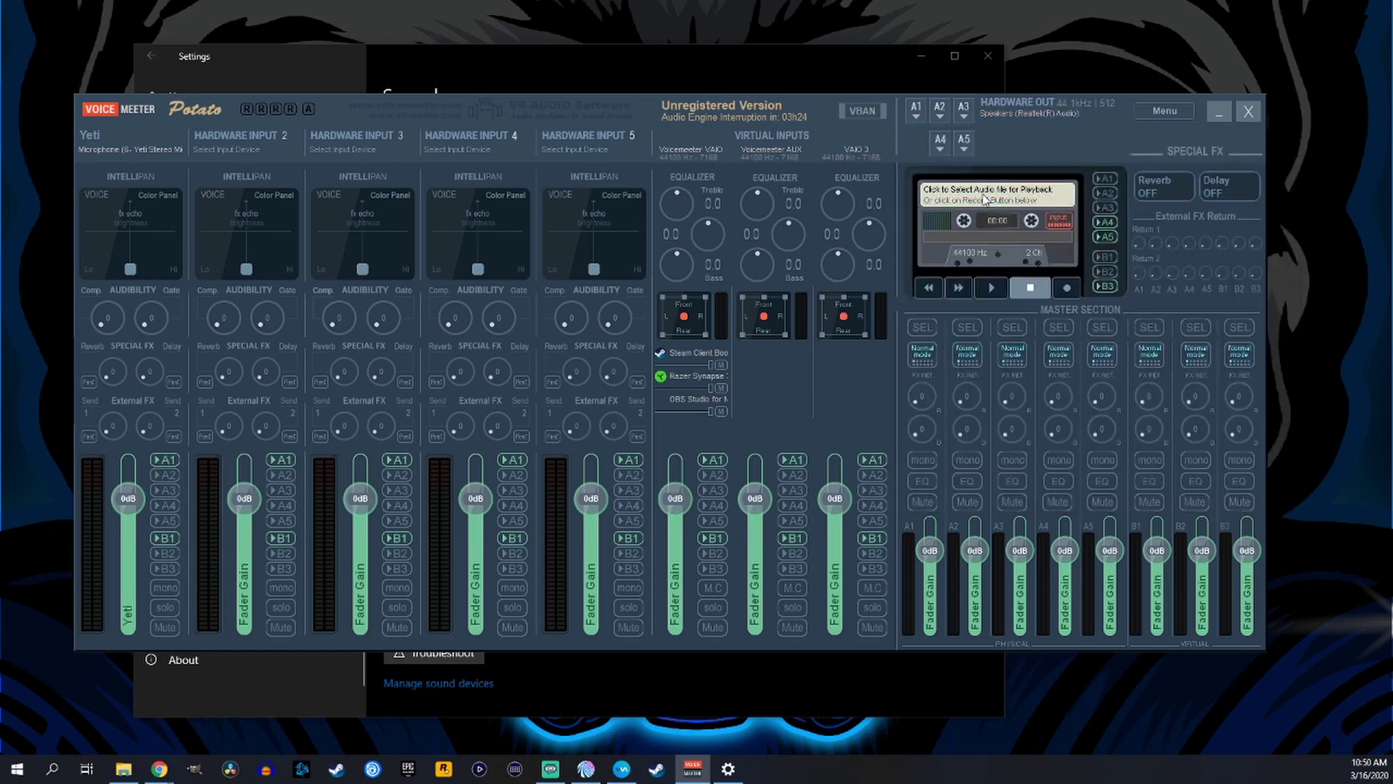
left_click(939, 109)
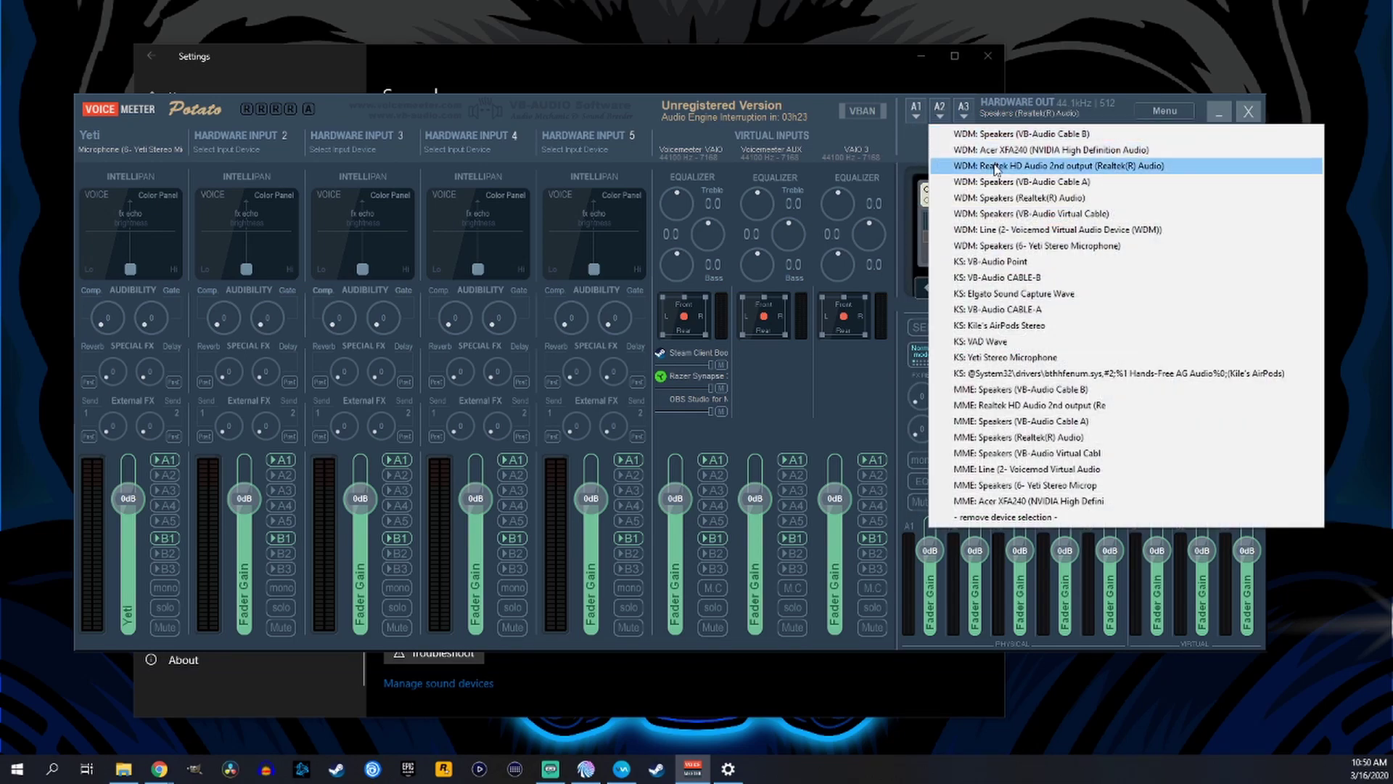
left_click(1096, 171)
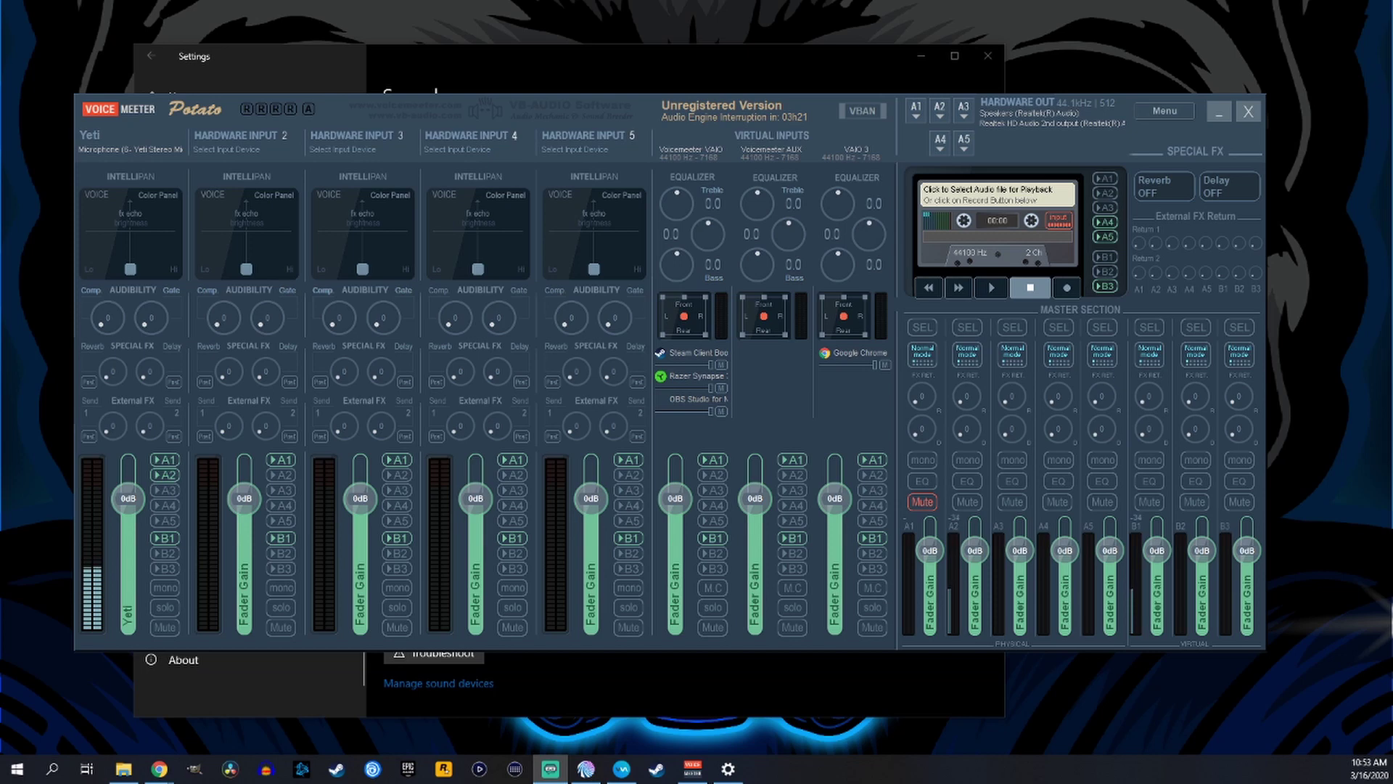
- Turn off the A1 routing on the Yeti strip, the other hardware inputs and the three virtual inputs
left_click(172, 460)
left_click(280, 460)
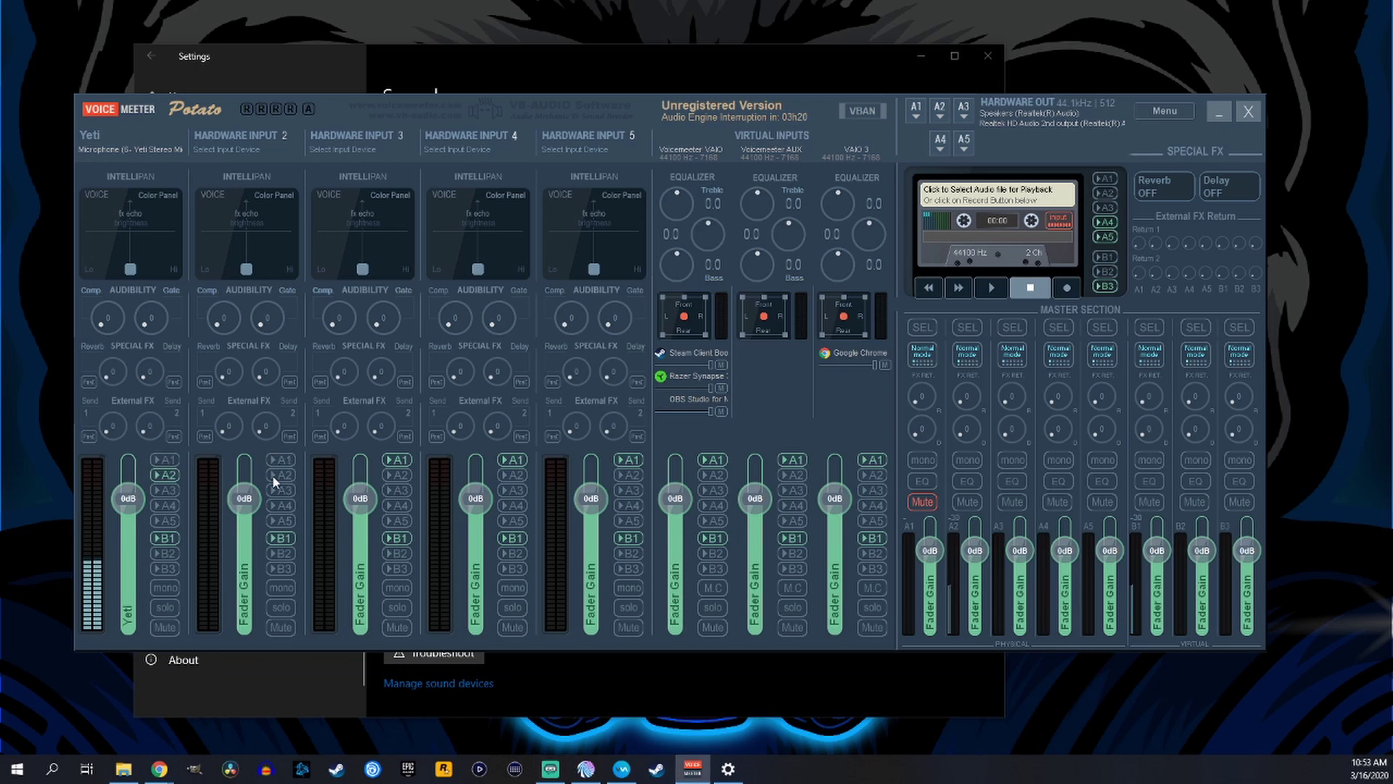
left_click(397, 460)
left_click(512, 460)
left_click(713, 459)
left_click(792, 460)
left_click(871, 459)
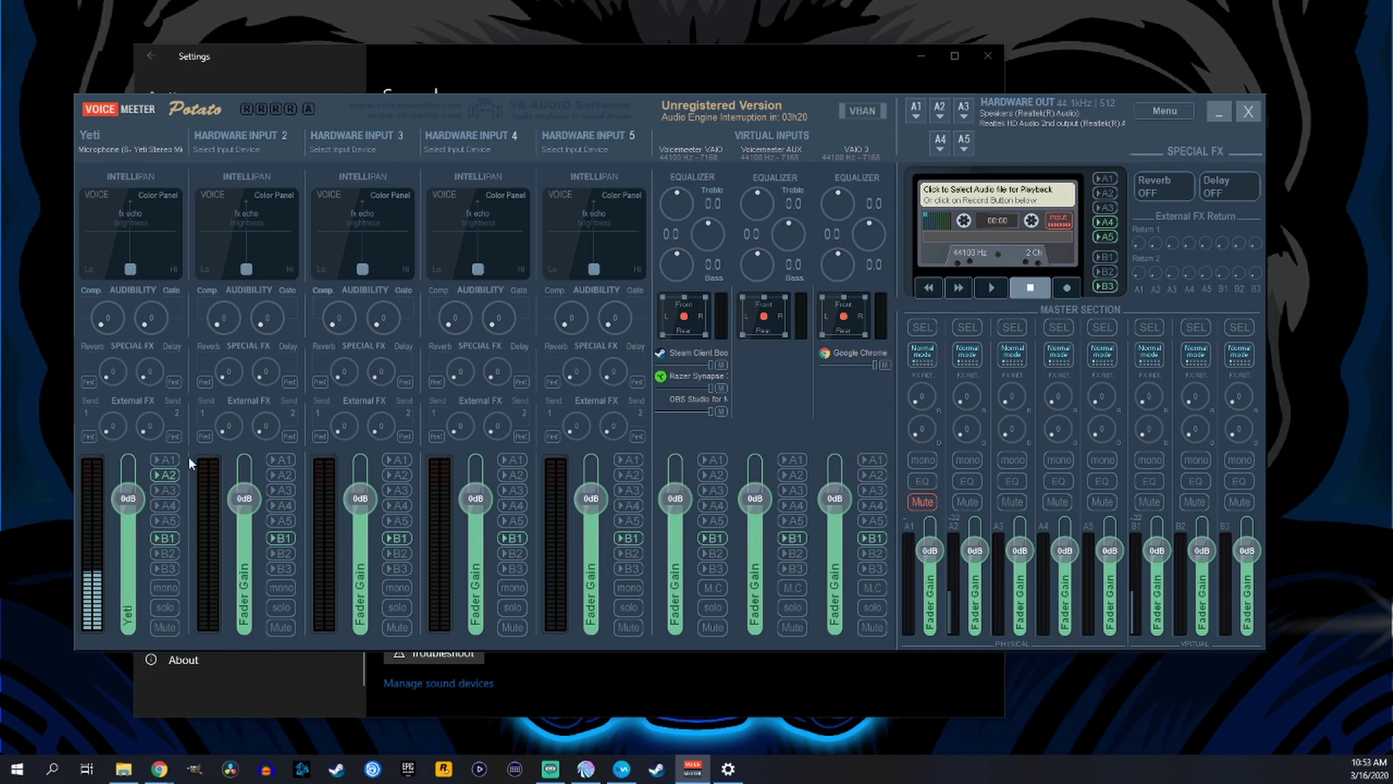
- Turn off A2 on the Yeti strip and B1 on hardware inputs 2 and 3, keeping the Yeti routed to B1
left_click(167, 475)
left_click(291, 537)
left_click(399, 538)
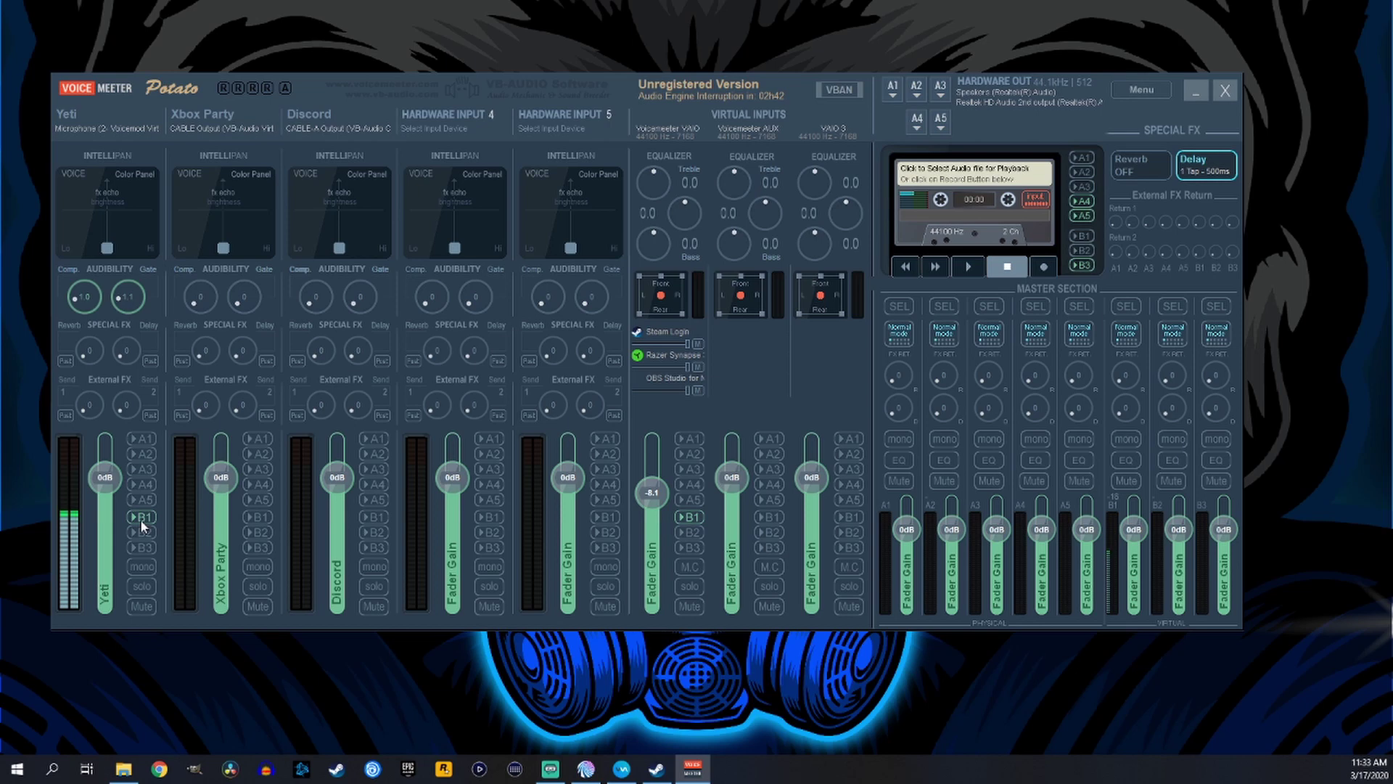
left_click(141, 518)
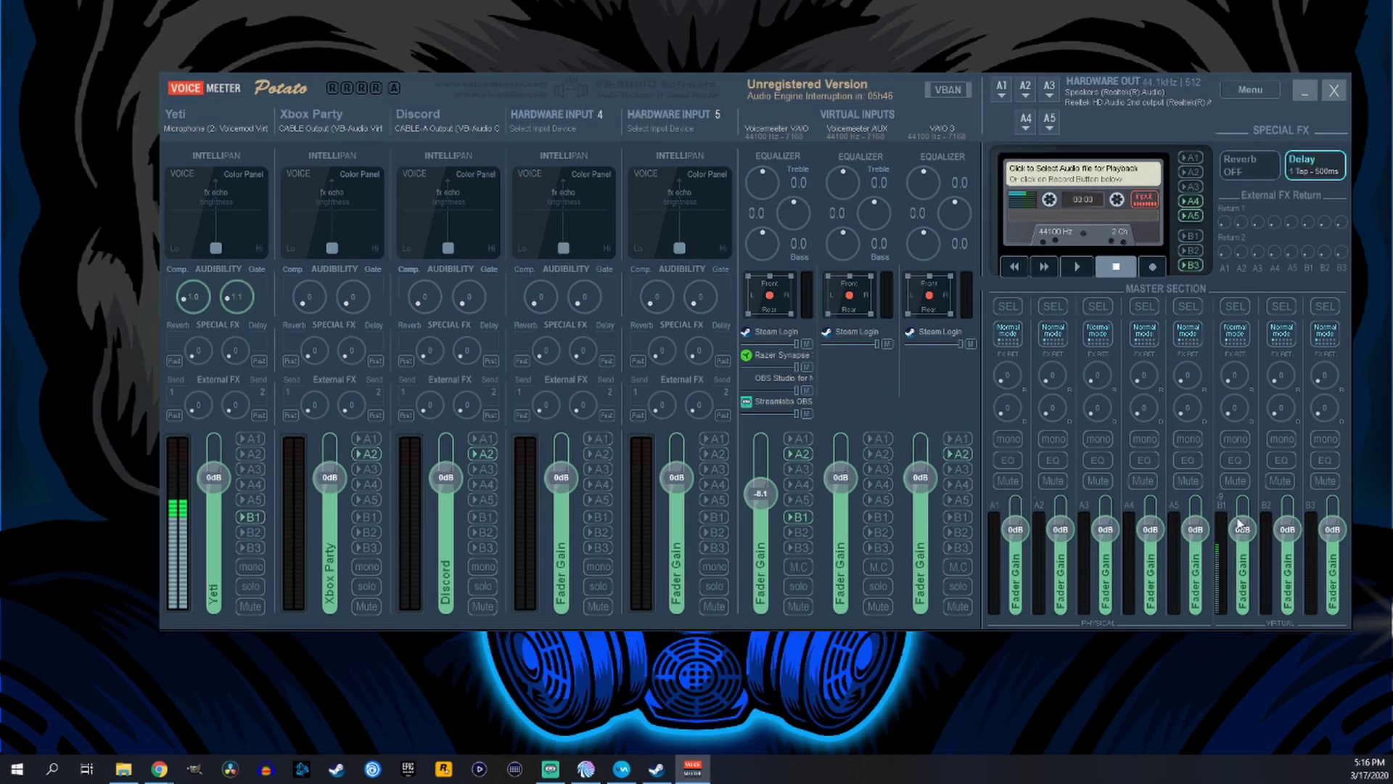
- Reset the A2 master fader to 0 dB and set the Yeti strip's compressor to about 1.0 and gate to about 1.1
mouse_move(1059, 534)
left_mouse_down()
mouse_move(1060, 518)
mouse_move(1059, 563)
mouse_move(1058, 531)
left_mouse_up()
double_click(1059, 531)
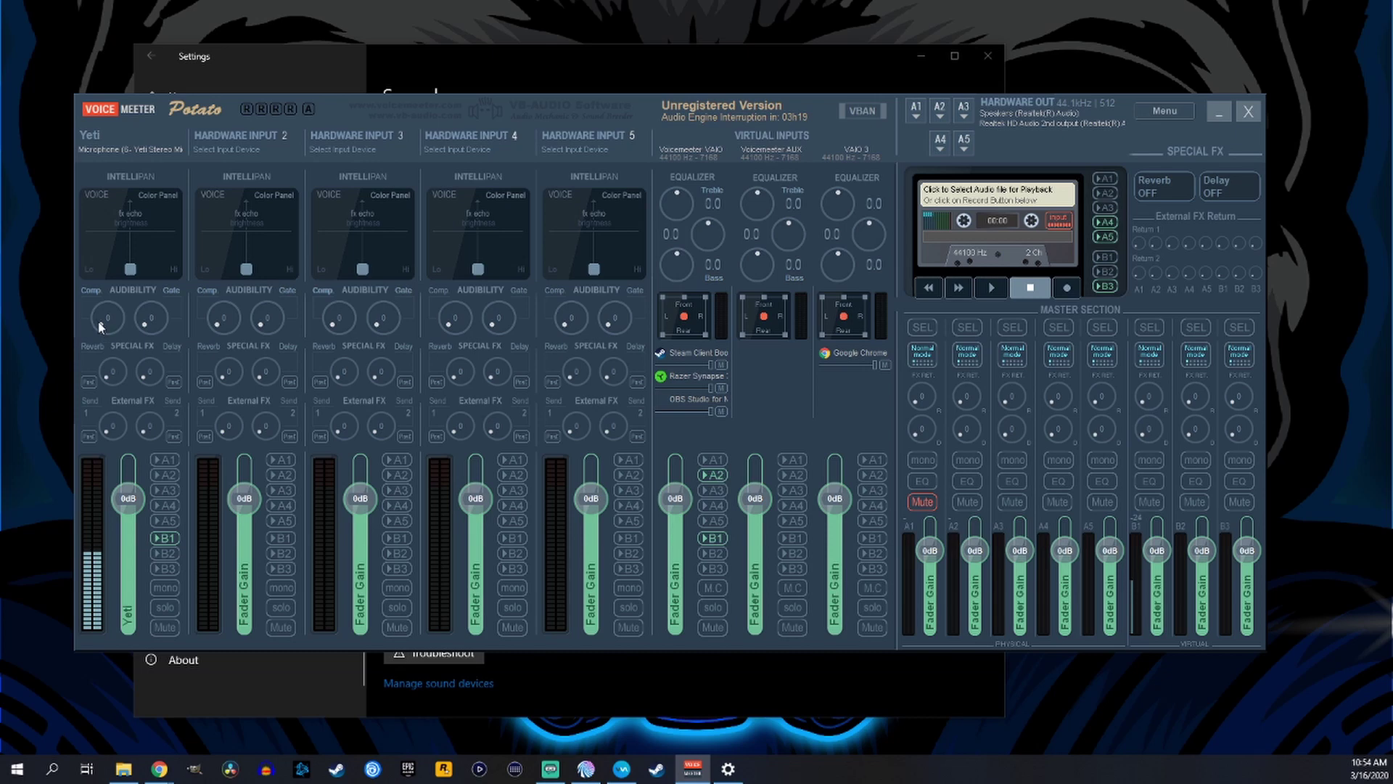
left_click_drag(103, 331, 92, 315)
left_click_drag(141, 322, 138, 323)
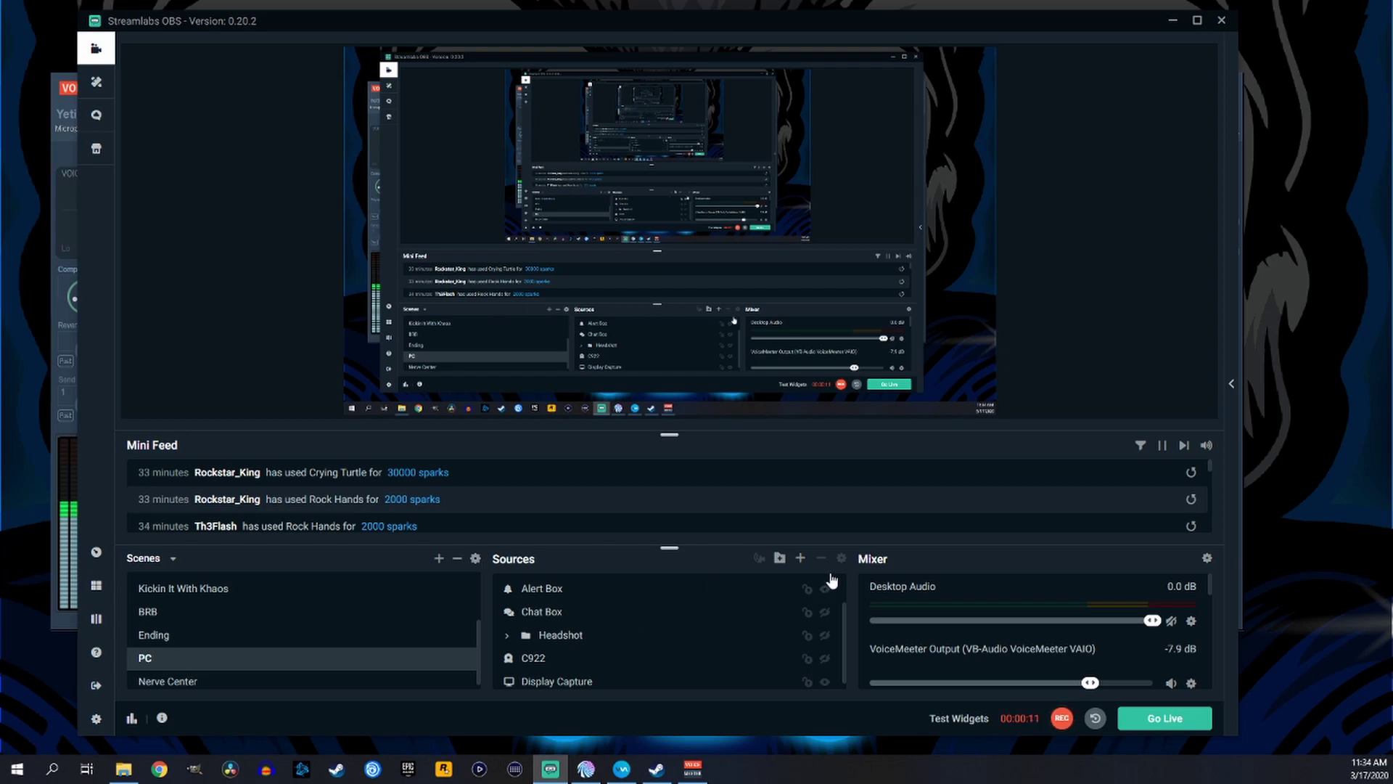
- Switch to Streamlabs OBS and add an Audio Input Capture source with the Default device to the PC scene
left_click(801, 559)
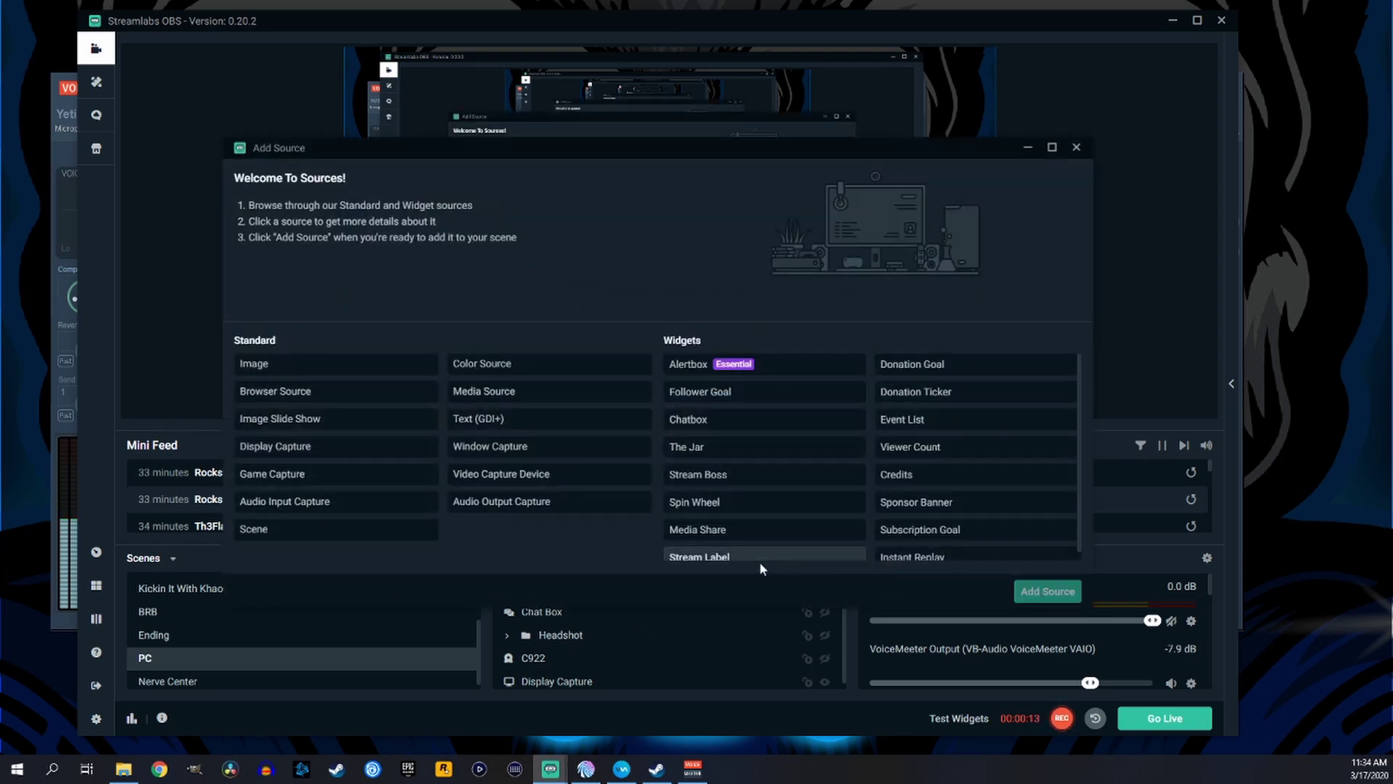
left_click(336, 505)
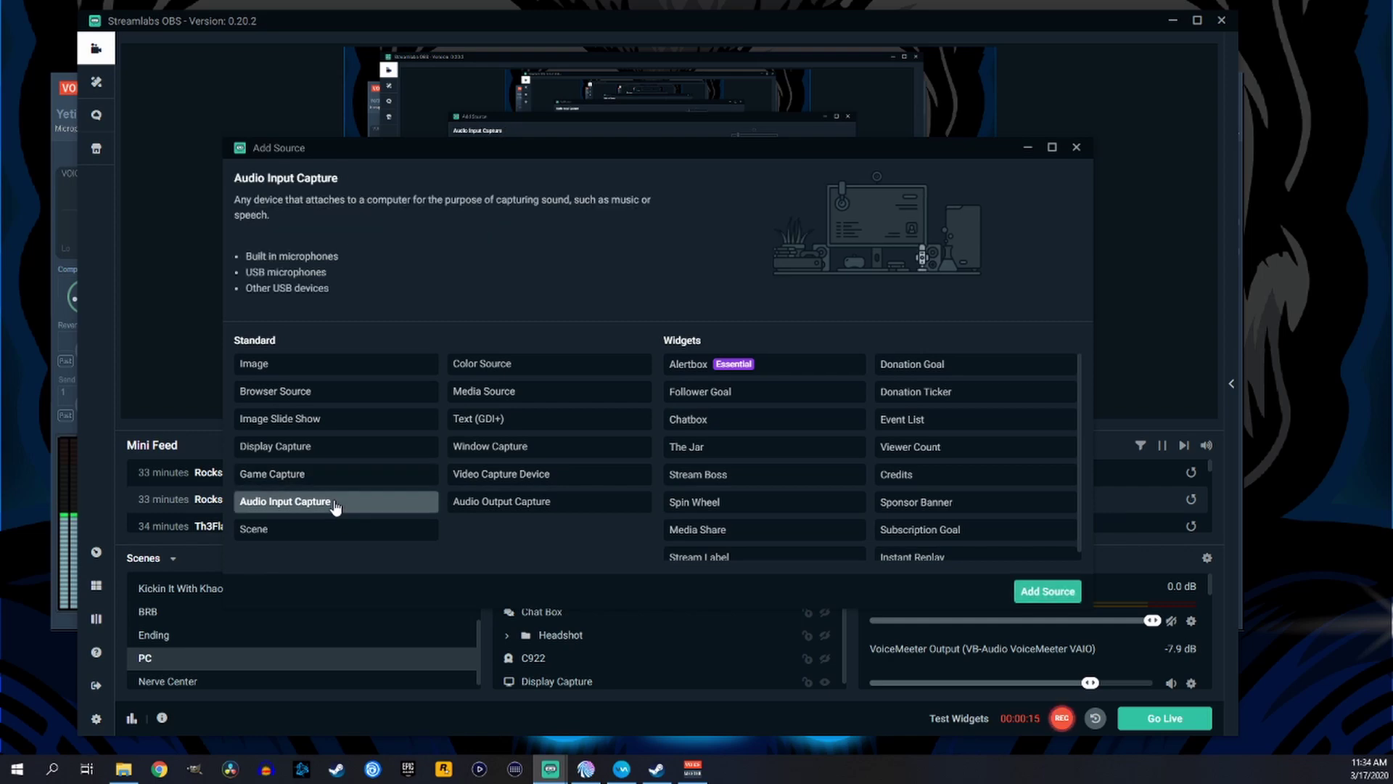
left_click(1052, 592)
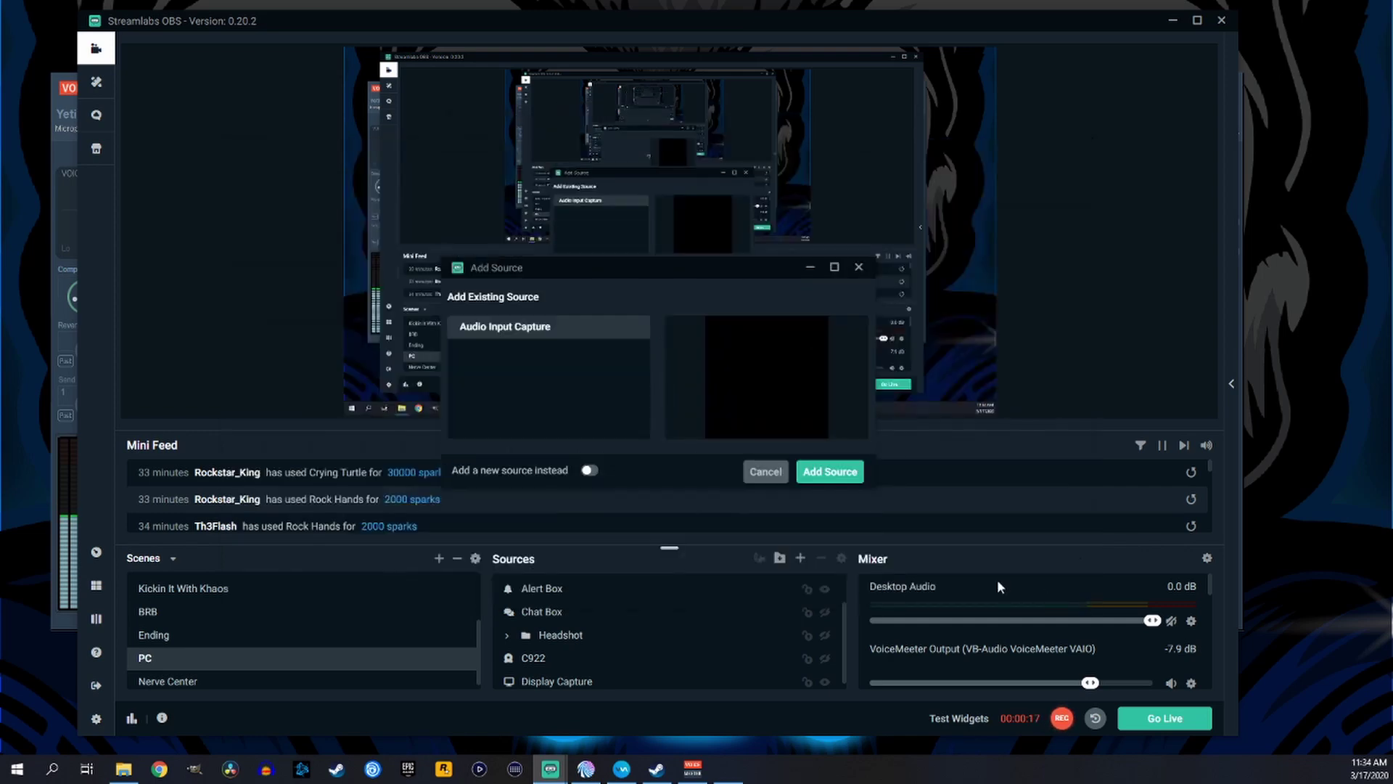
left_click(586, 471)
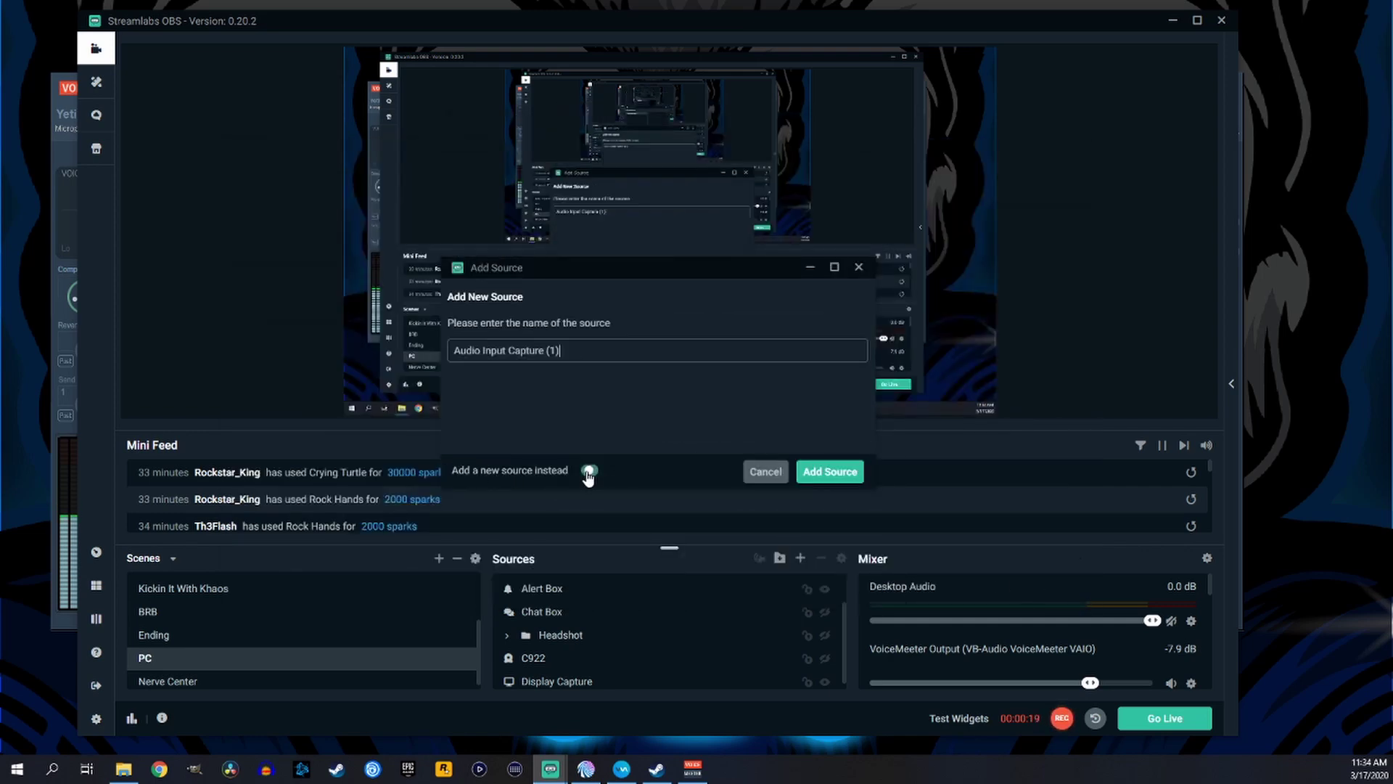
left_click(807, 473)
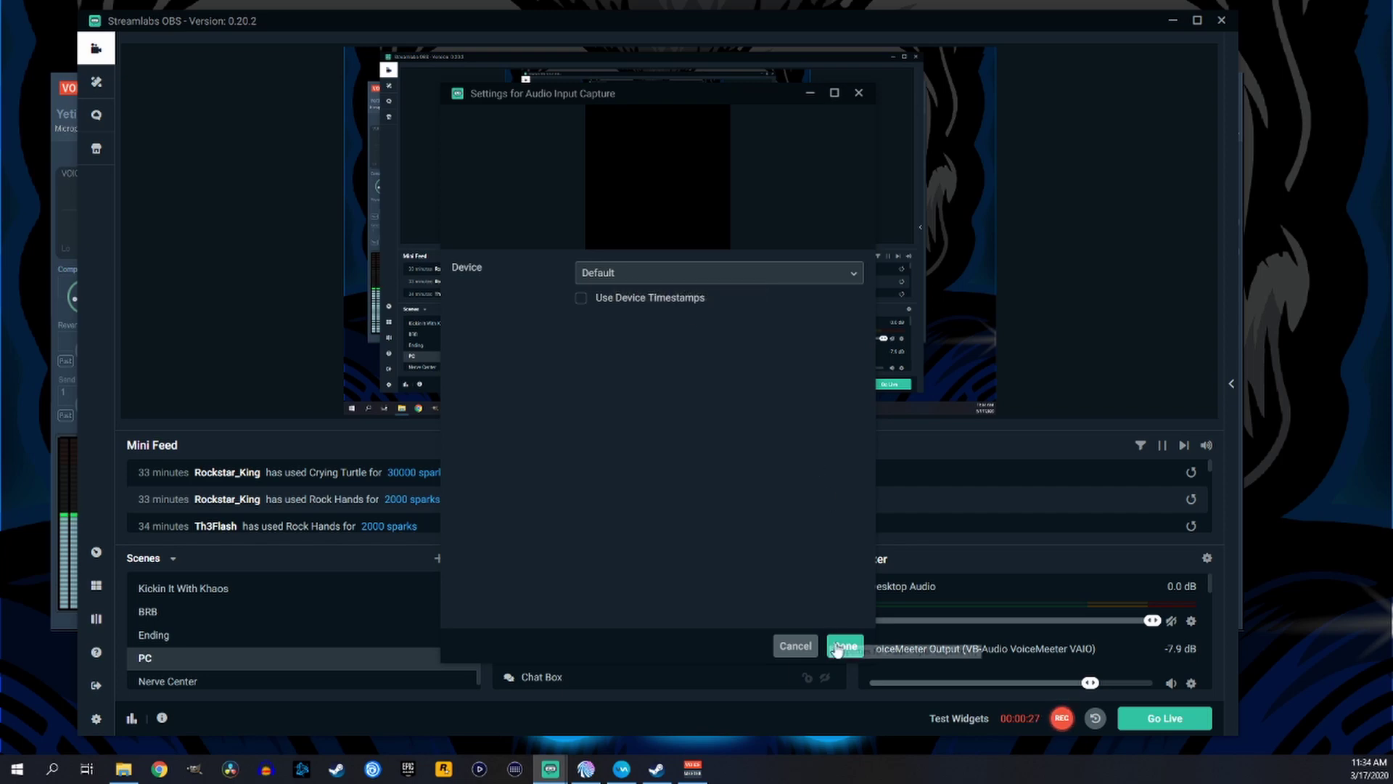
left_click(843, 646)
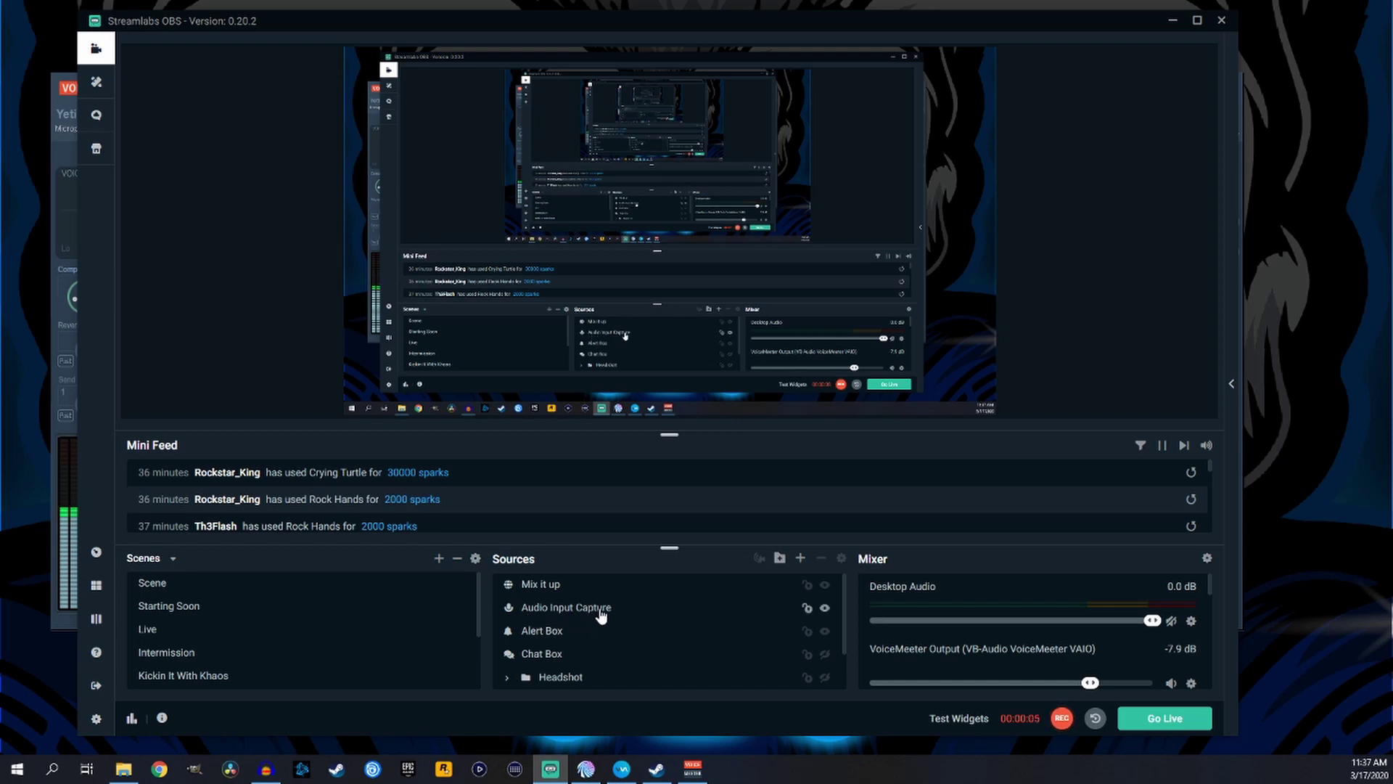
- Examine the Desktop Audio and VoiceMeeter Output channels in the Streamlabs OBS mixer and compare them with the VoiceMeeter routing
scroll(1003, 619, "down", 1)
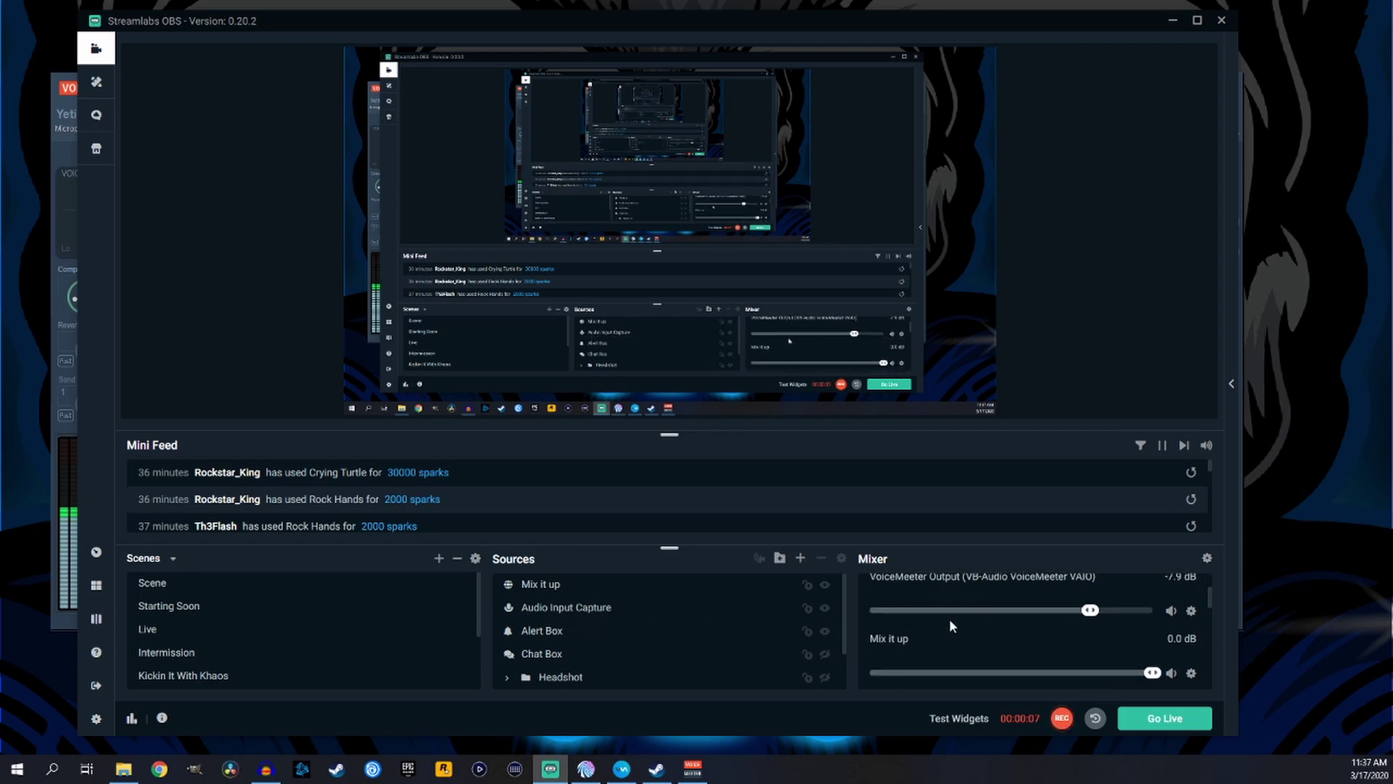
scroll(950, 616, "up", 1)
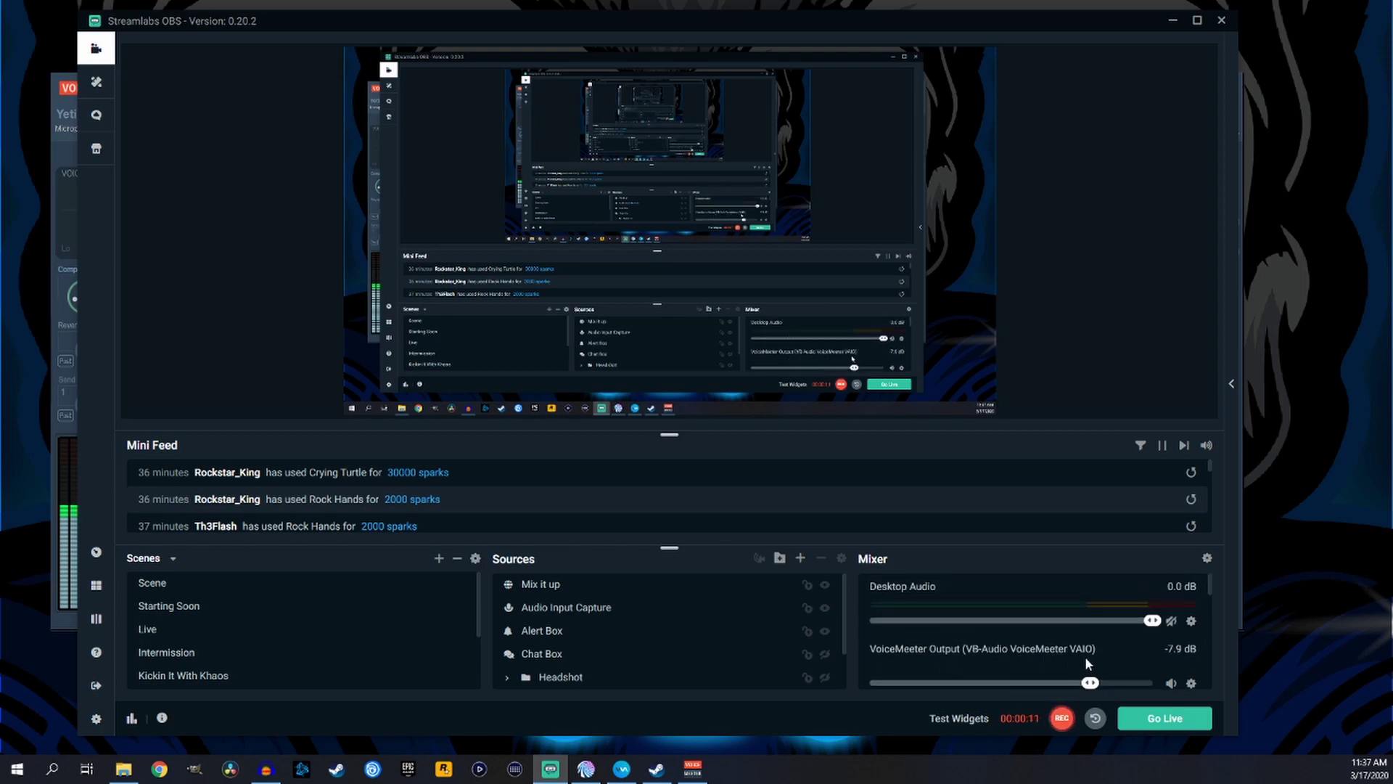
left_click(69, 103)
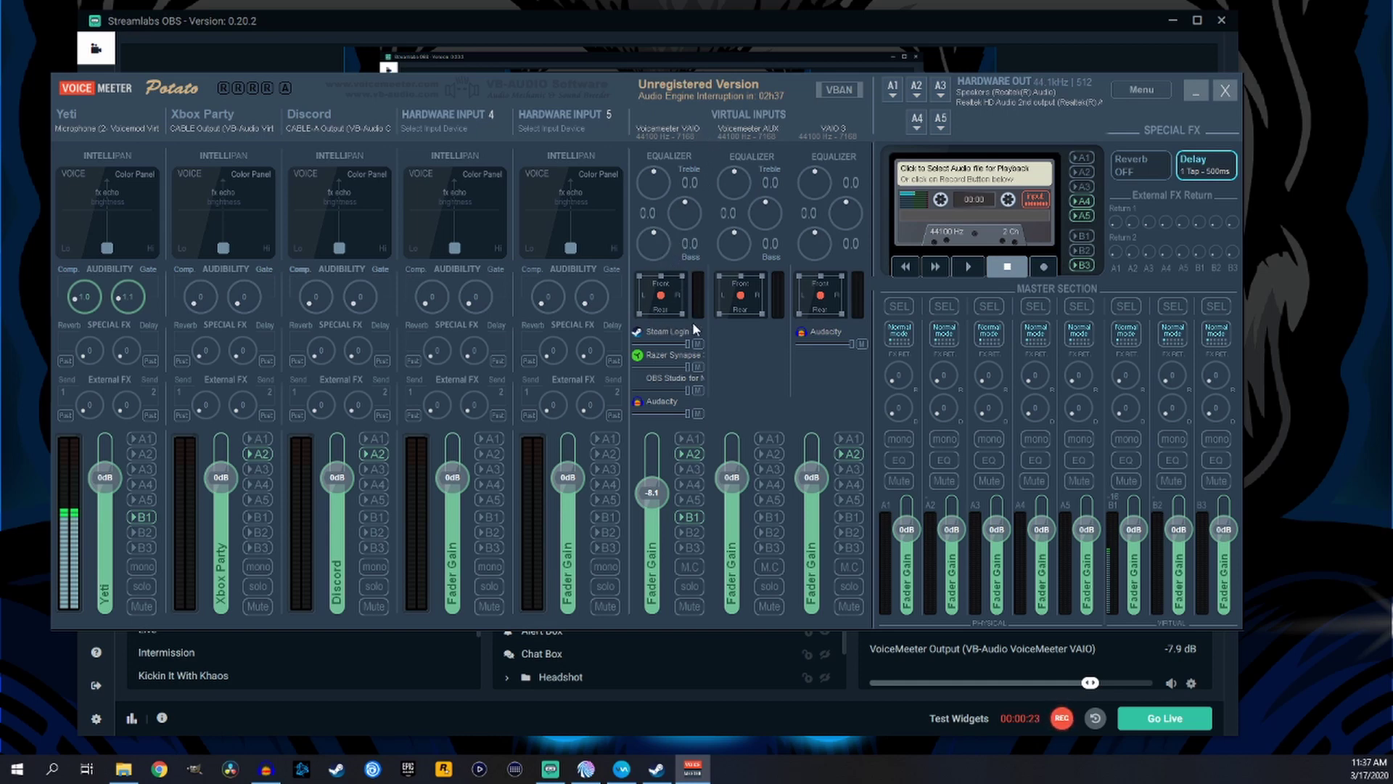
left_click(1097, 32)
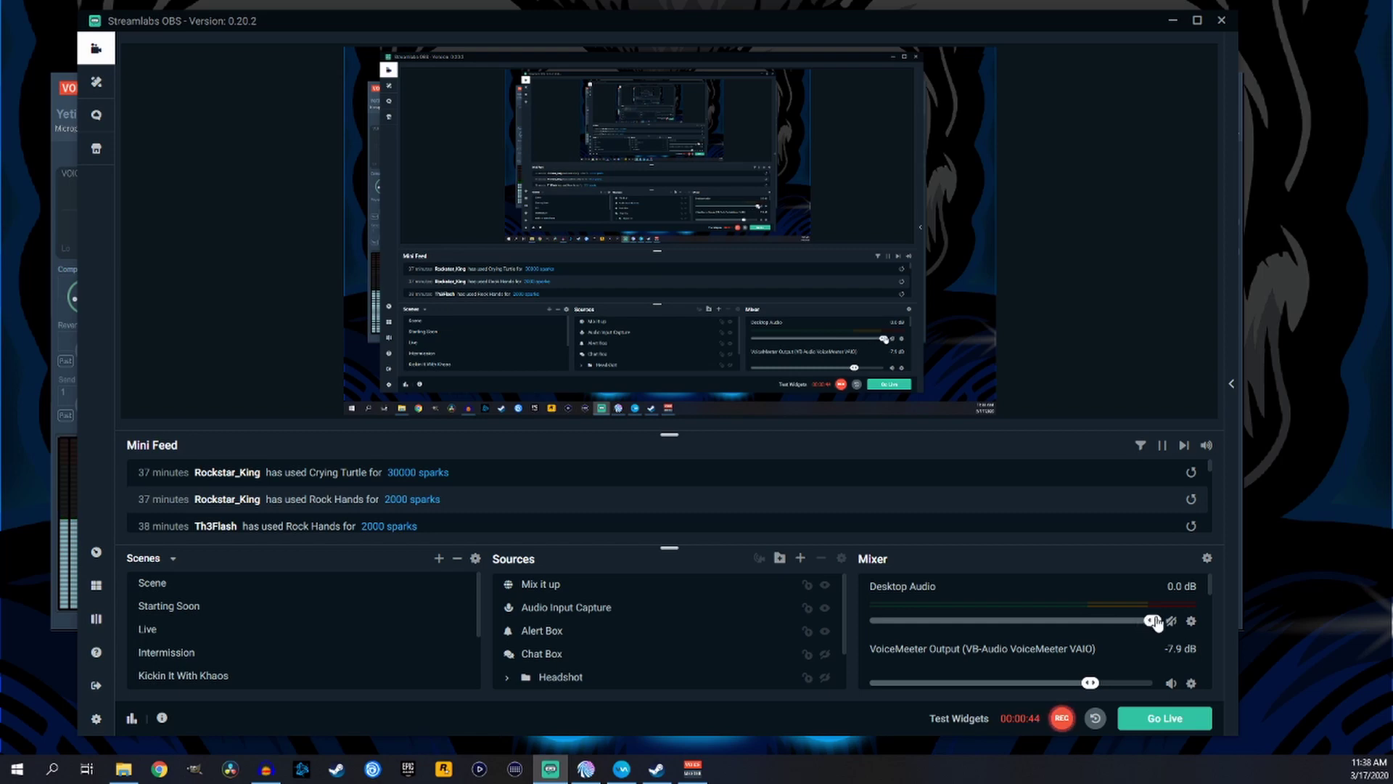
scroll(1173, 615, "down", 2)
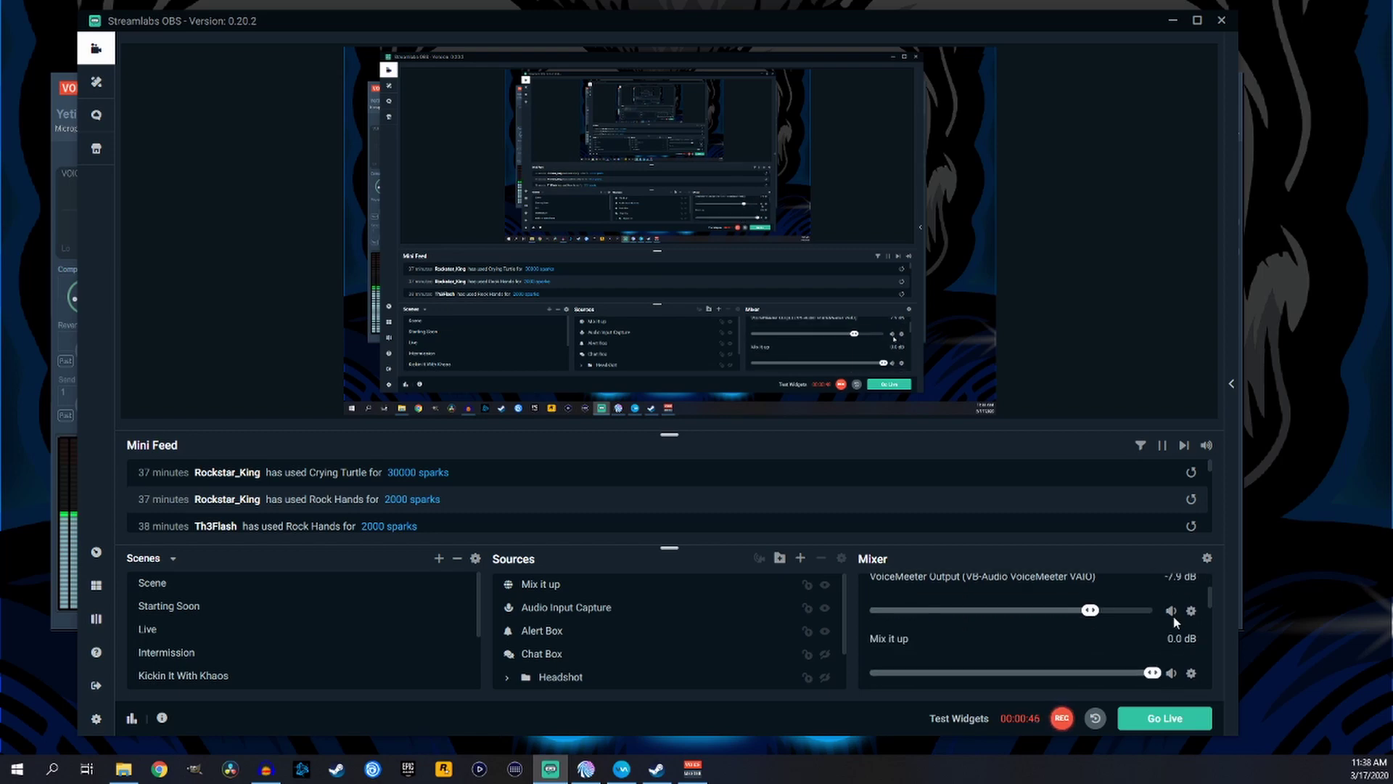
scroll(1172, 615, "up", 2)
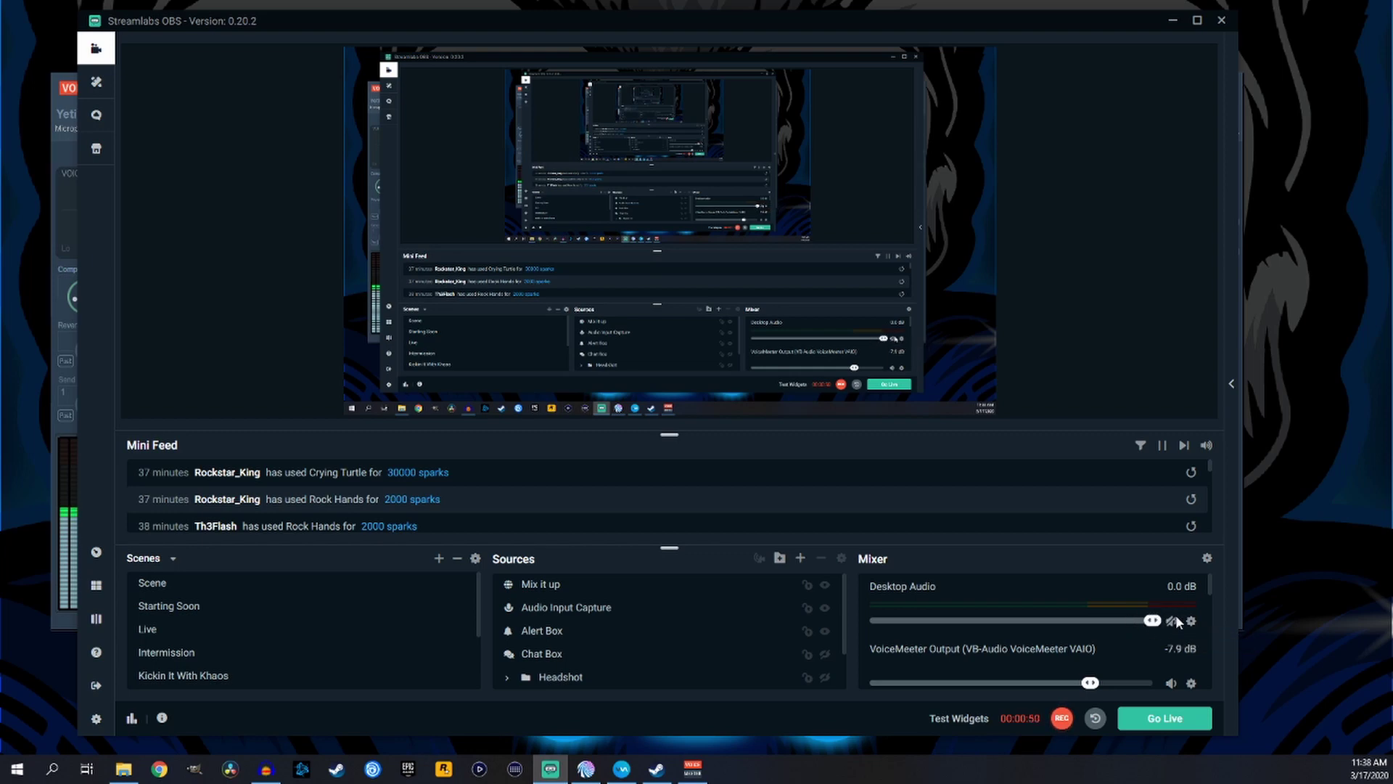
- Open the Streamlabs OBS mixer's advanced audio settings and set the Elgato HD60S audio monitoring to Monitor Only (mute output)
scroll(1075, 624, "down", 2)
scroll(1073, 622, "down", 4)
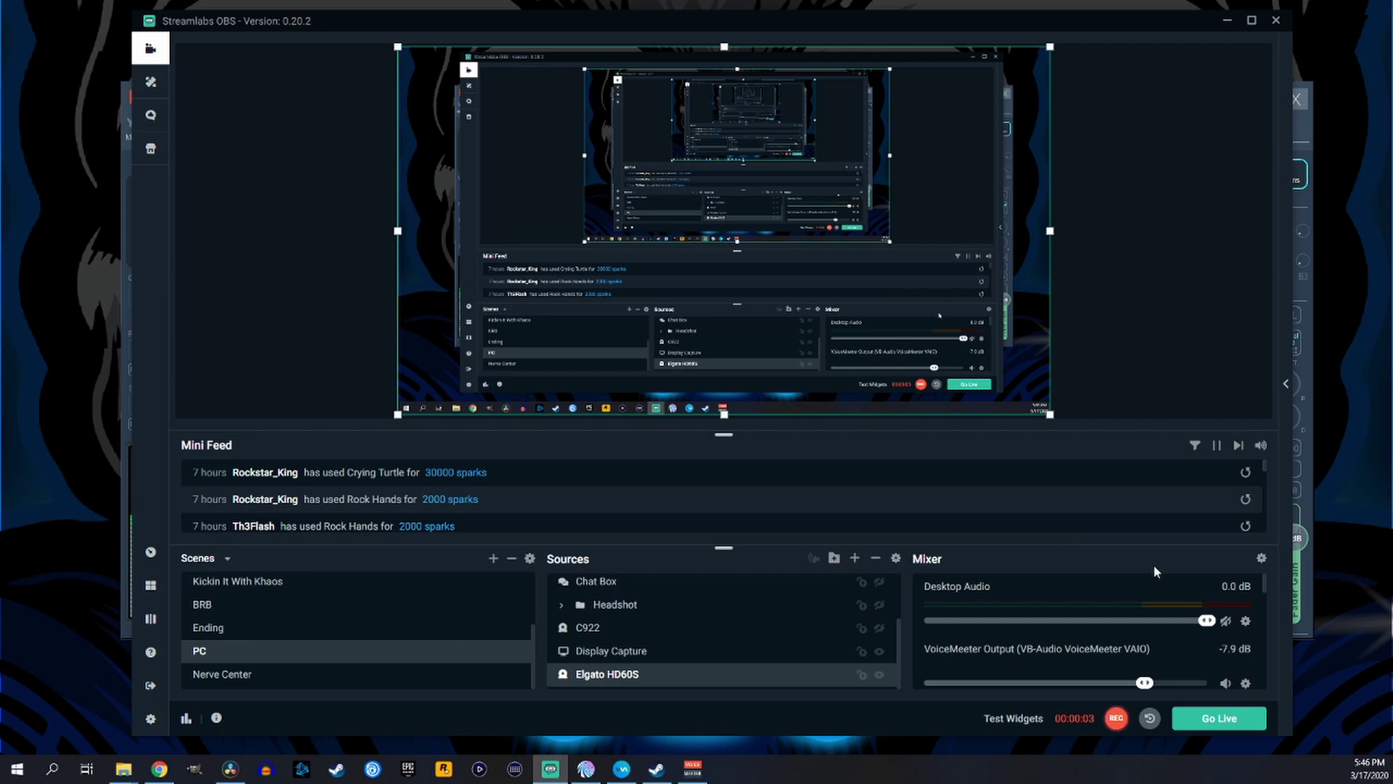
left_click(1263, 560)
scroll(891, 526, "down", 1)
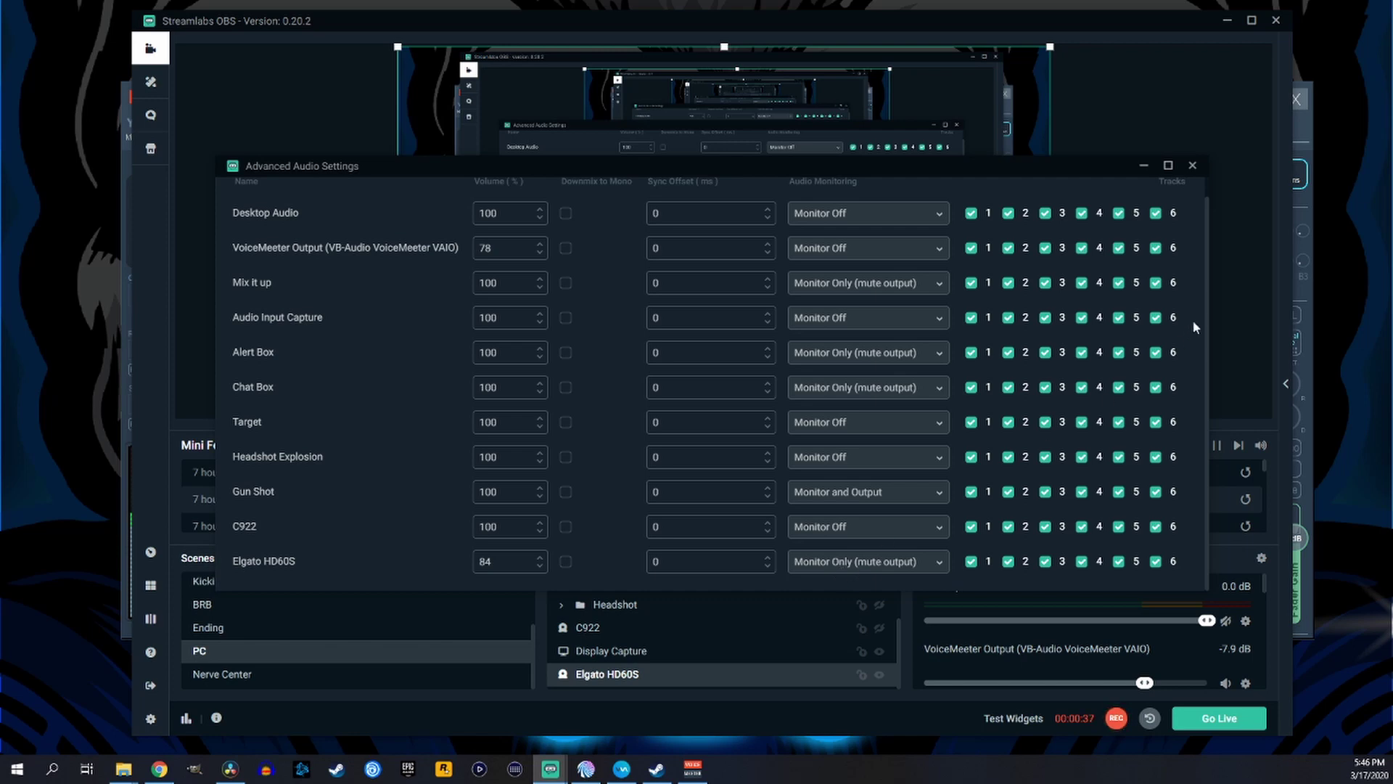
left_click(1191, 167)
left_click(1224, 21)
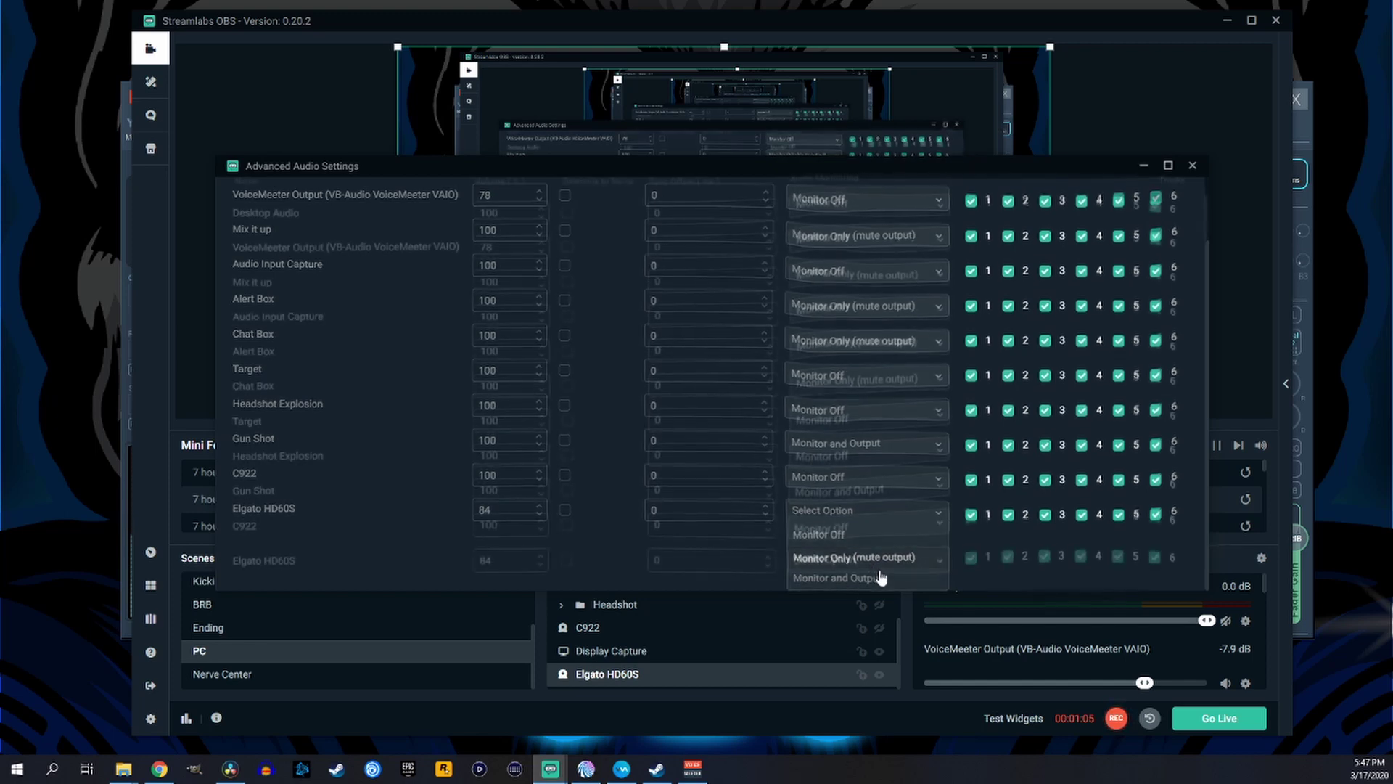
left_click(855, 558)
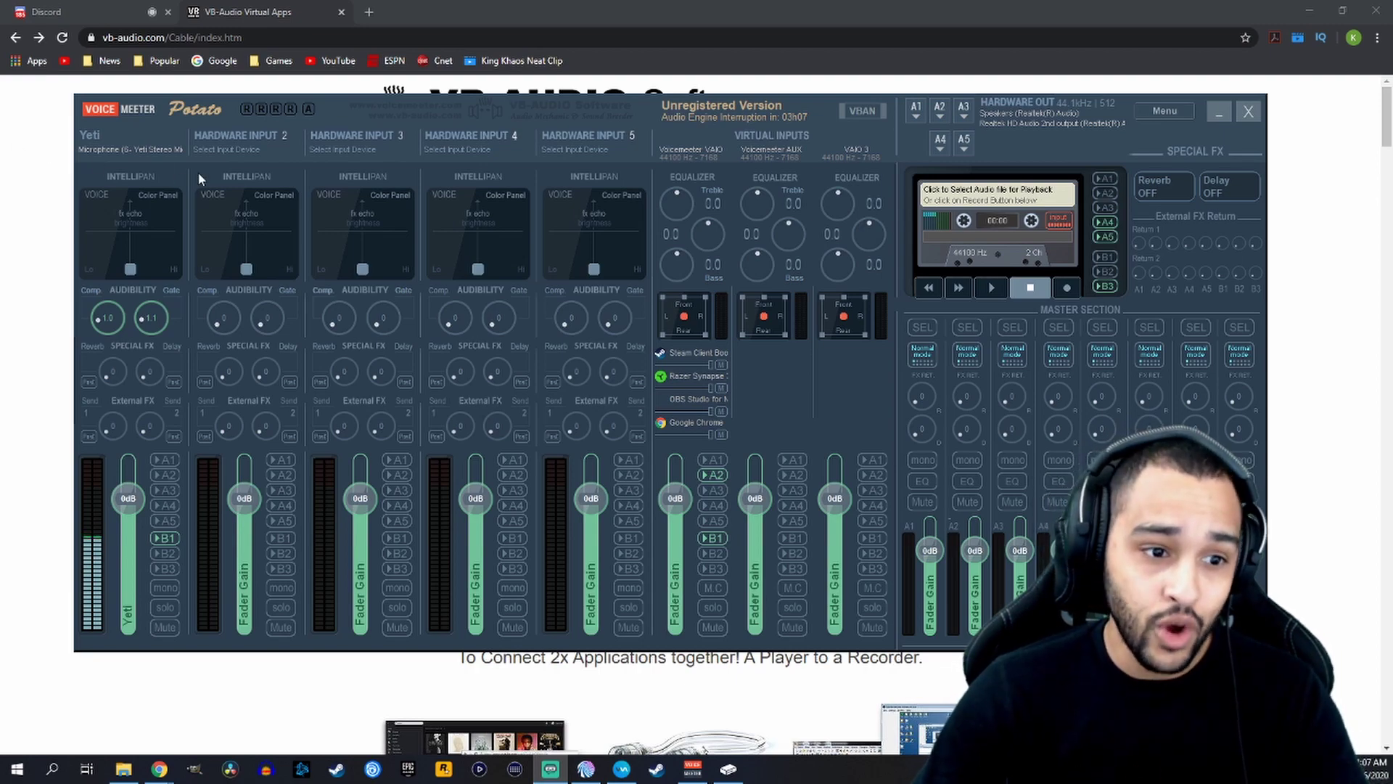
- Switch to the VB-Audio website in Chrome and open the VB-Cable A+B page from the additional virtual cables
left_click(62, 177)
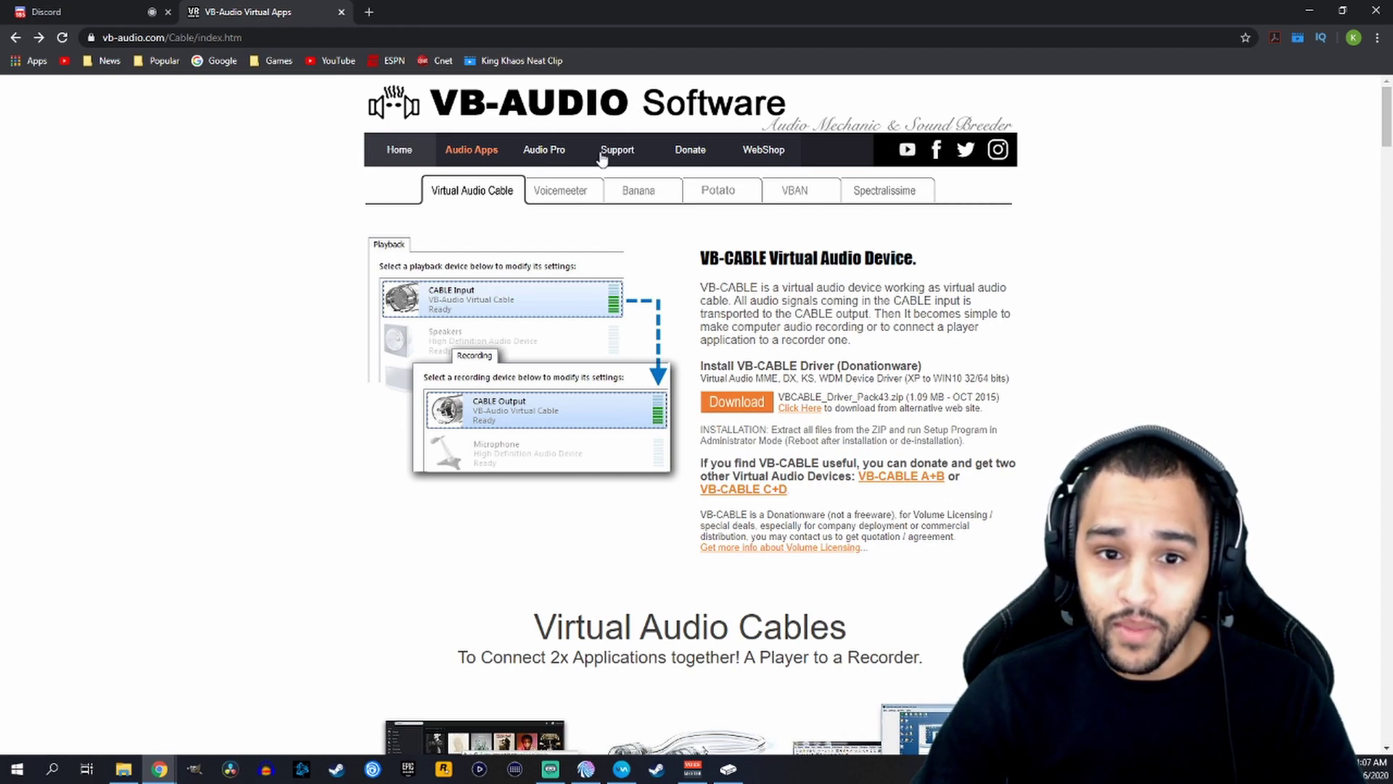
scroll(582, 239, "down", 10)
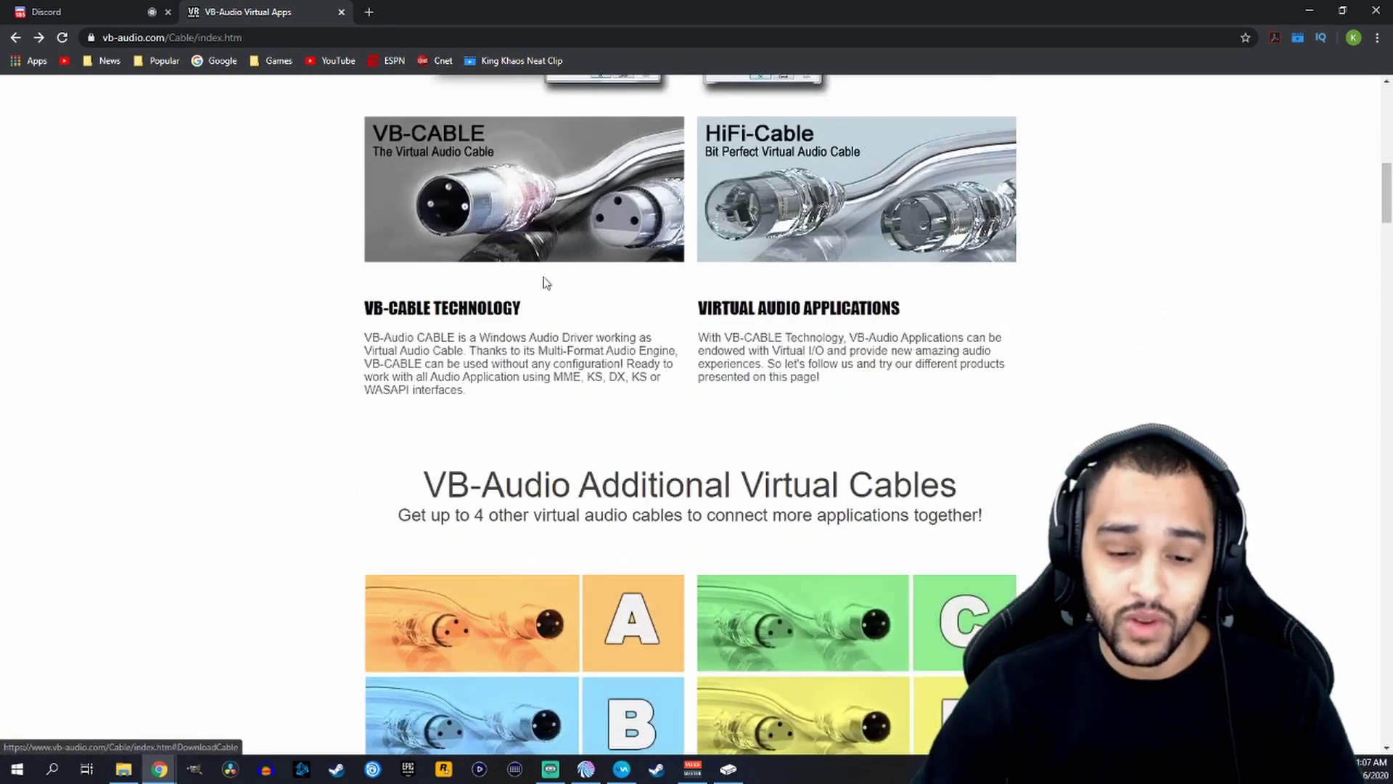
scroll(541, 280, "down", 7)
left_click(505, 604)
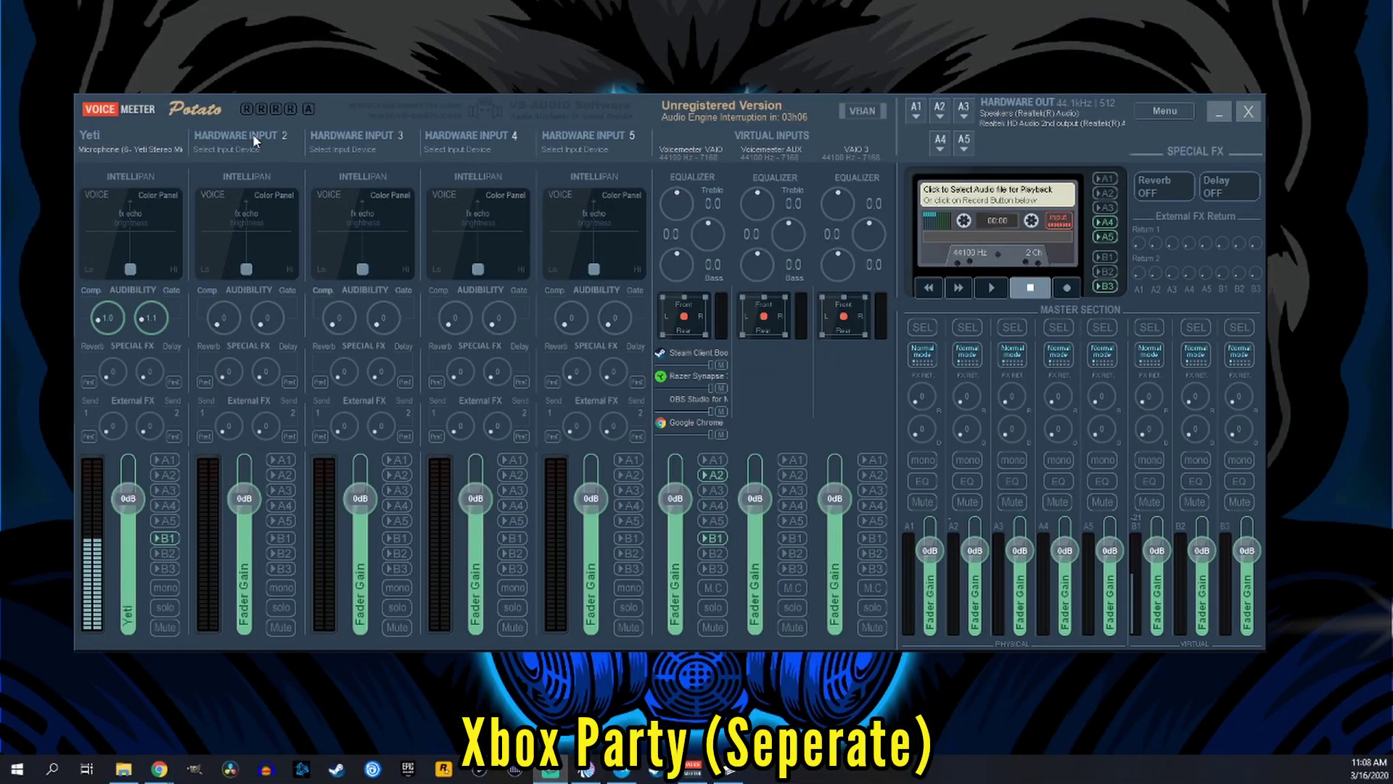
- In VoiceMeeter, assign WDM: CABLE Output (VB-Audio Virtual Cable) to hardware input 2 and name the strip Xbox Party
left_click(234, 147)
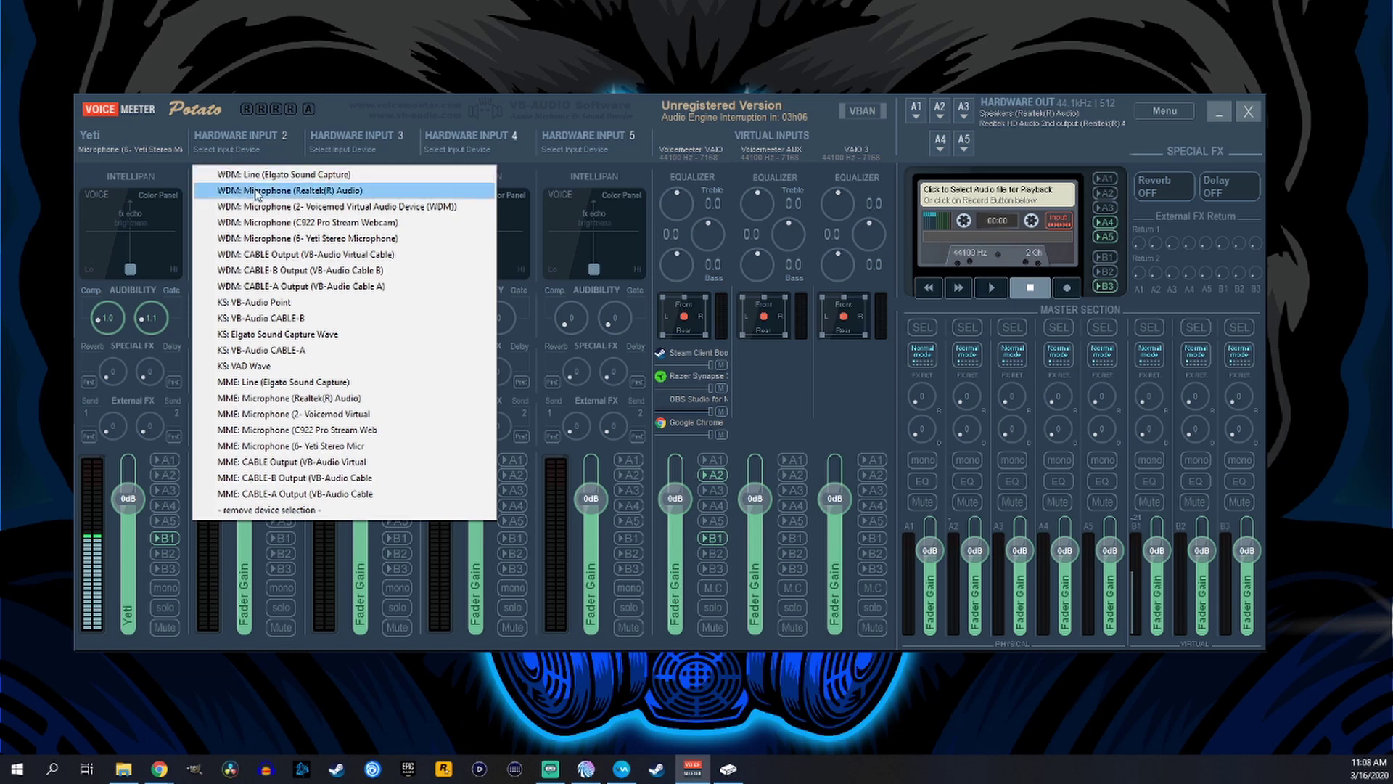
left_click(298, 255)
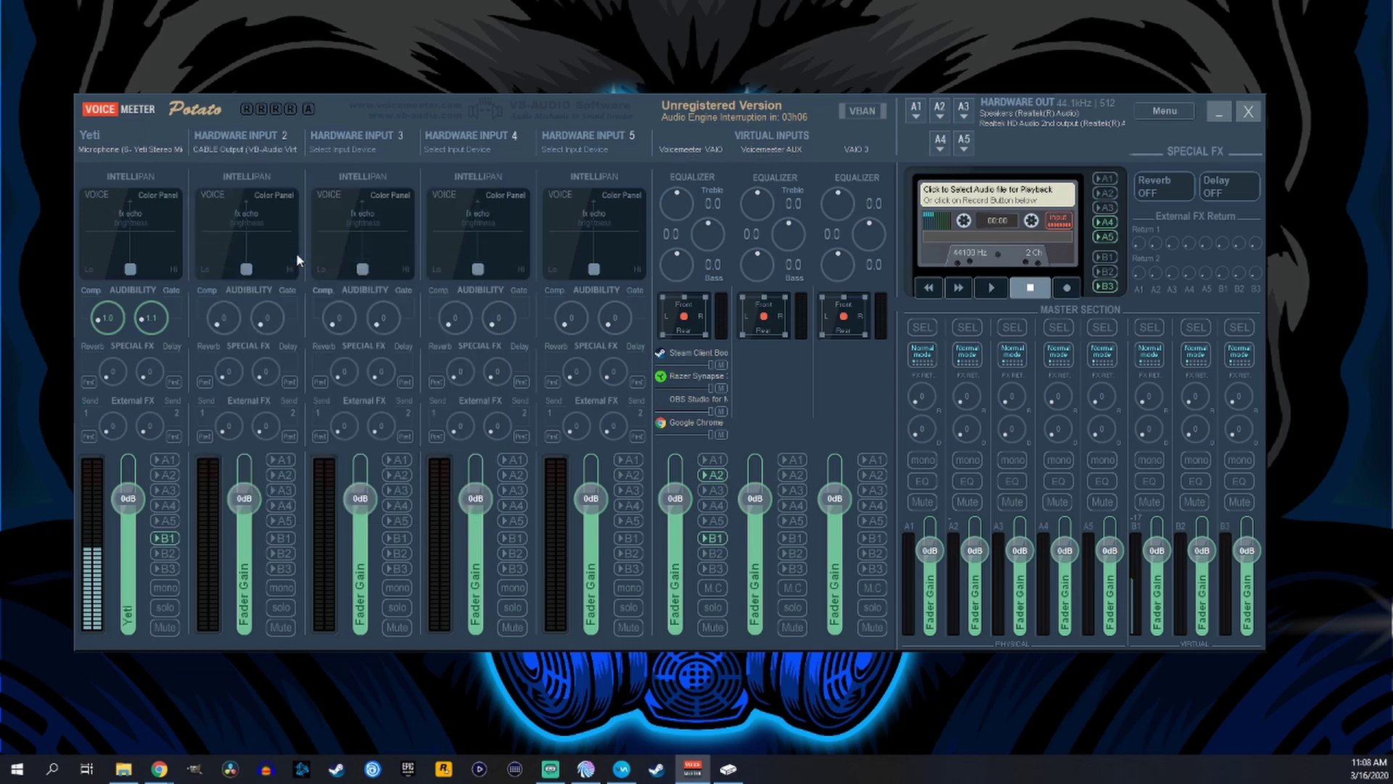
right_click(264, 134)
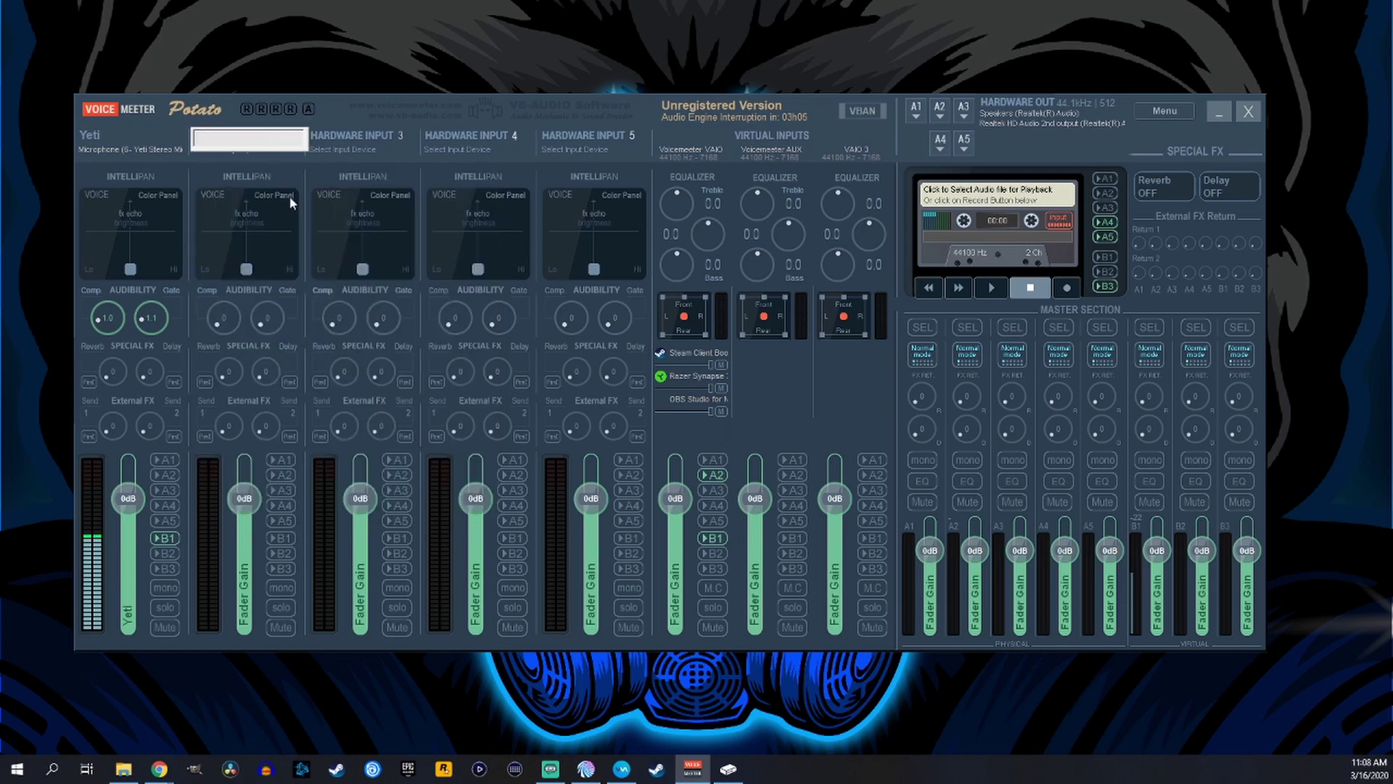
type("Xbox Party")
key("Return")
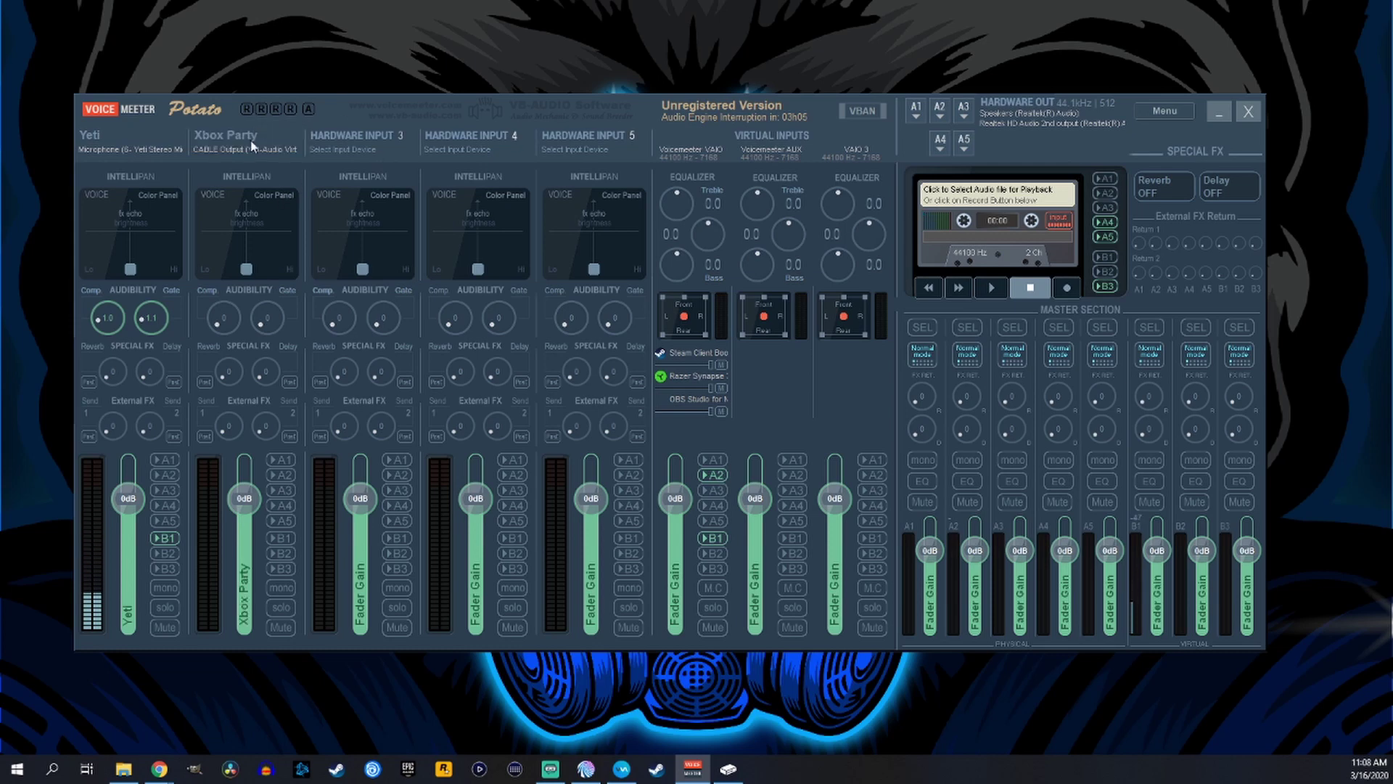
- Switch to Xbox Console Companion and choose Speakers (VB-Audio Virtual Cable) as the party speaker in its general settings
left_click(727, 768)
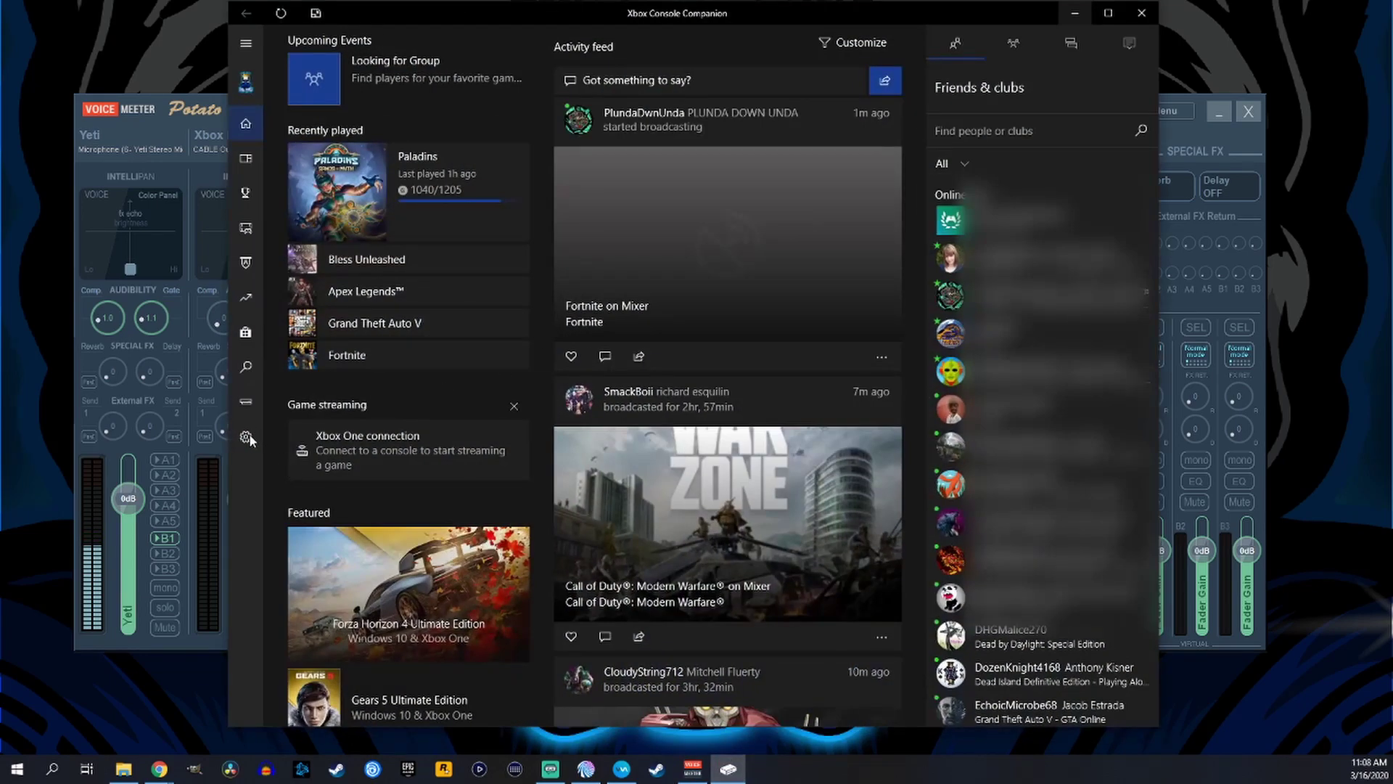
left_click(248, 437)
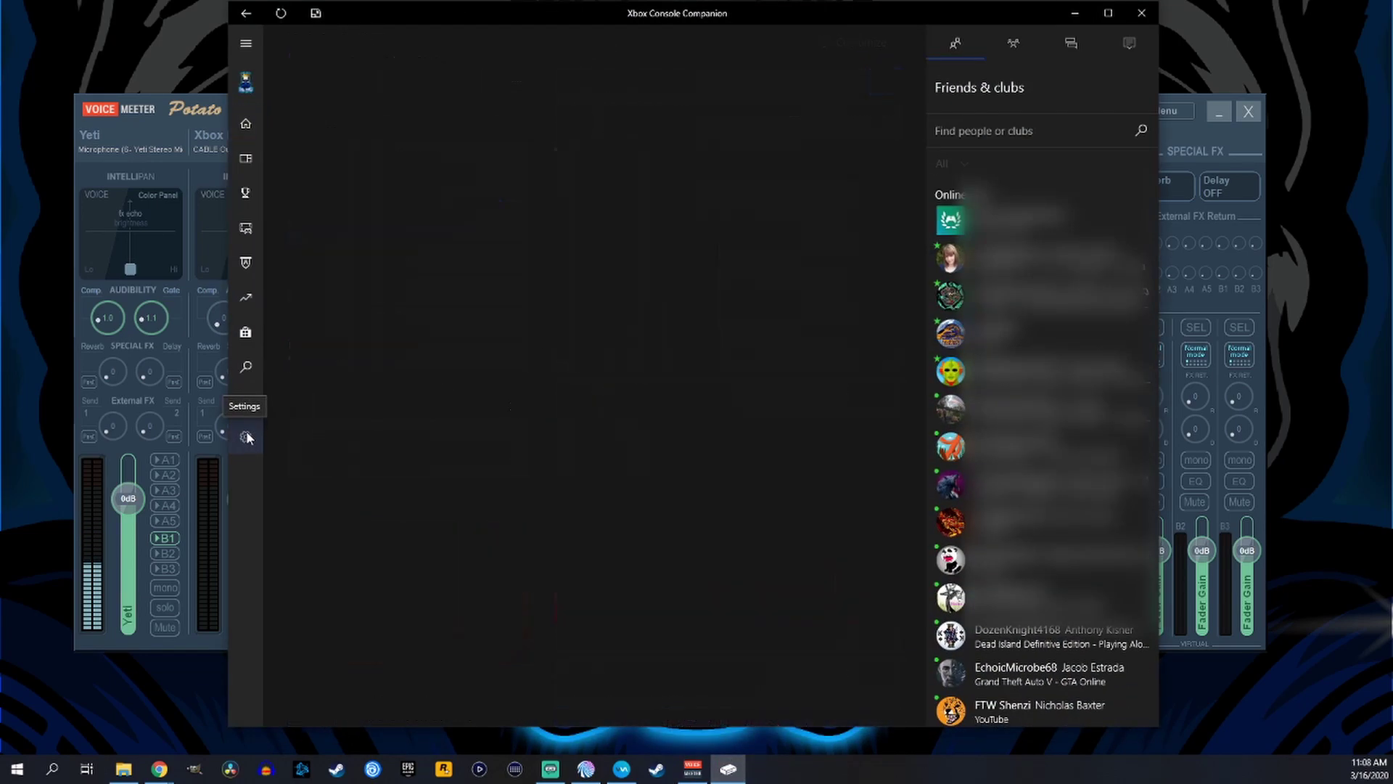
scroll(385, 275, "down", 2)
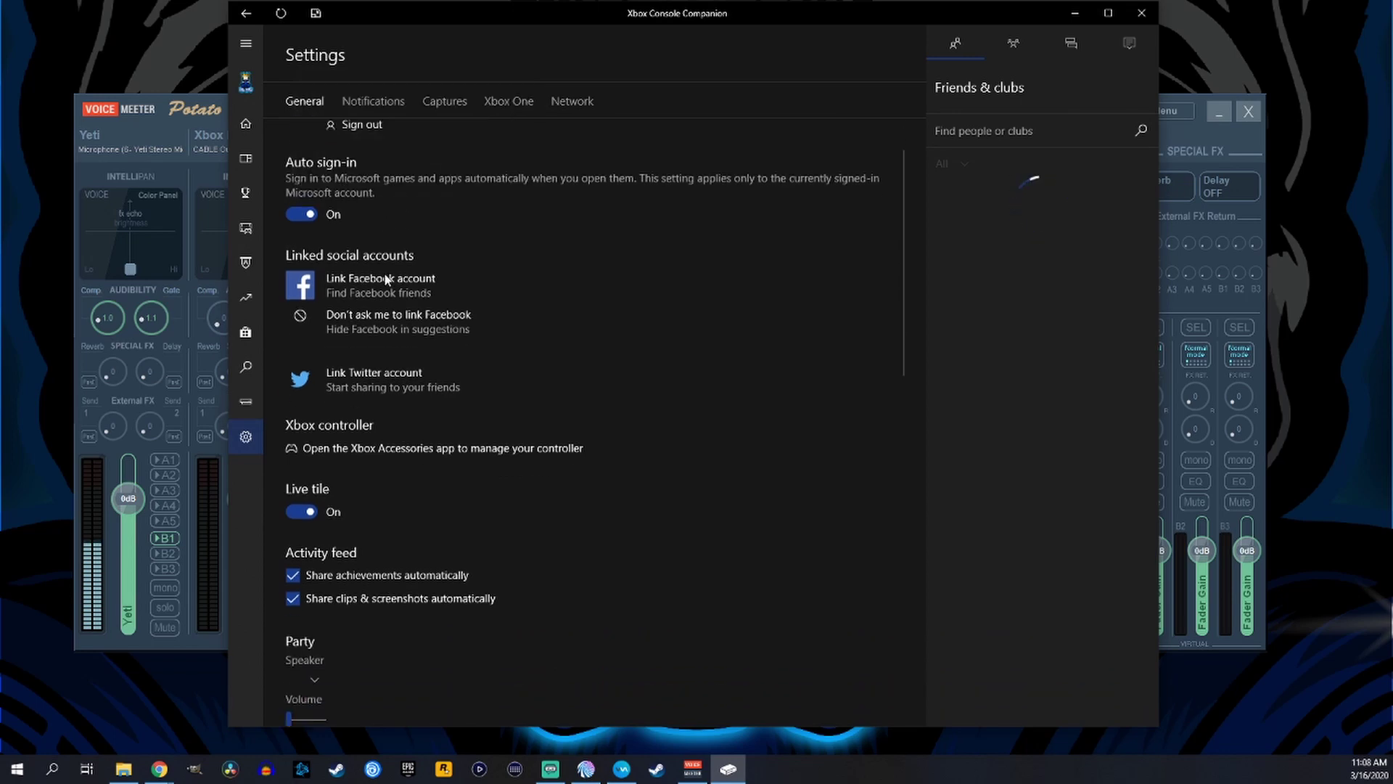
scroll(385, 278, "down", 5)
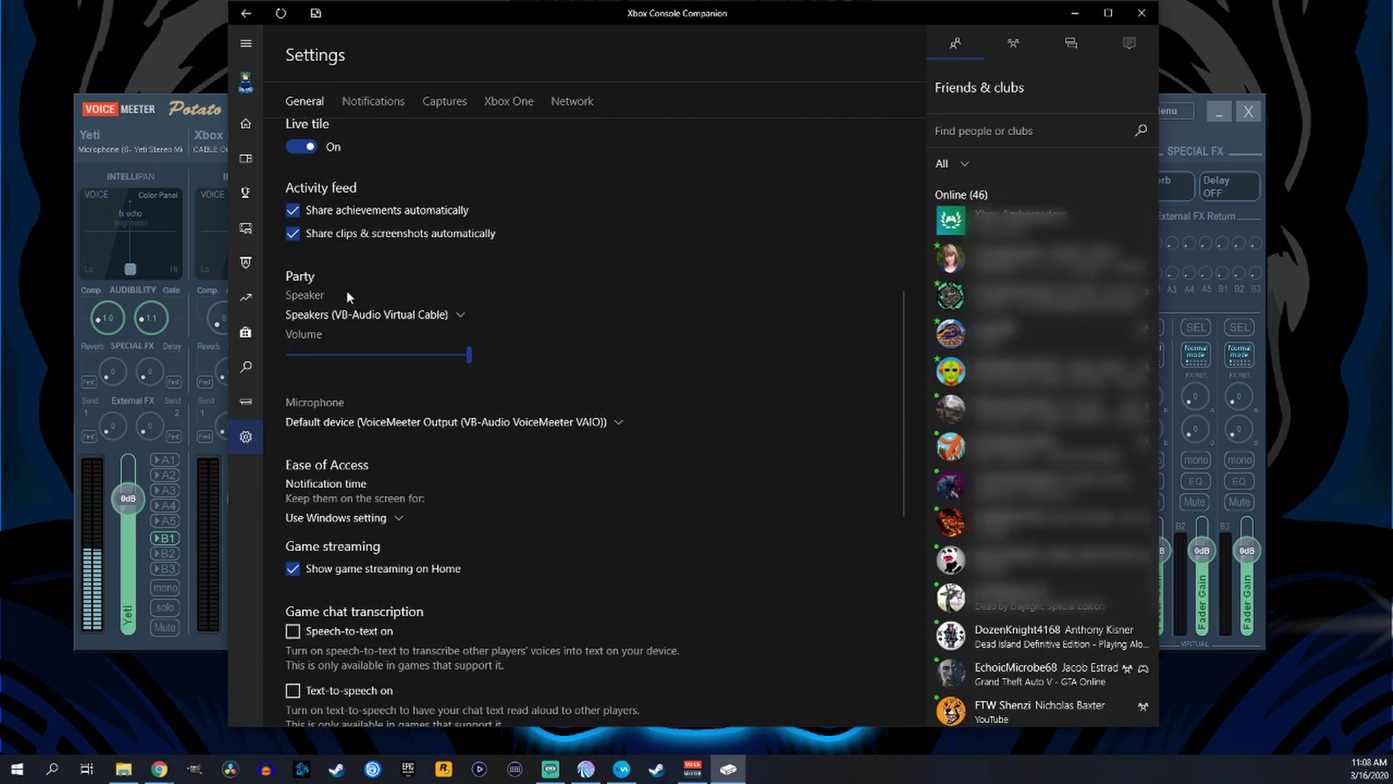
left_click(390, 312)
scroll(349, 302, "up", 2)
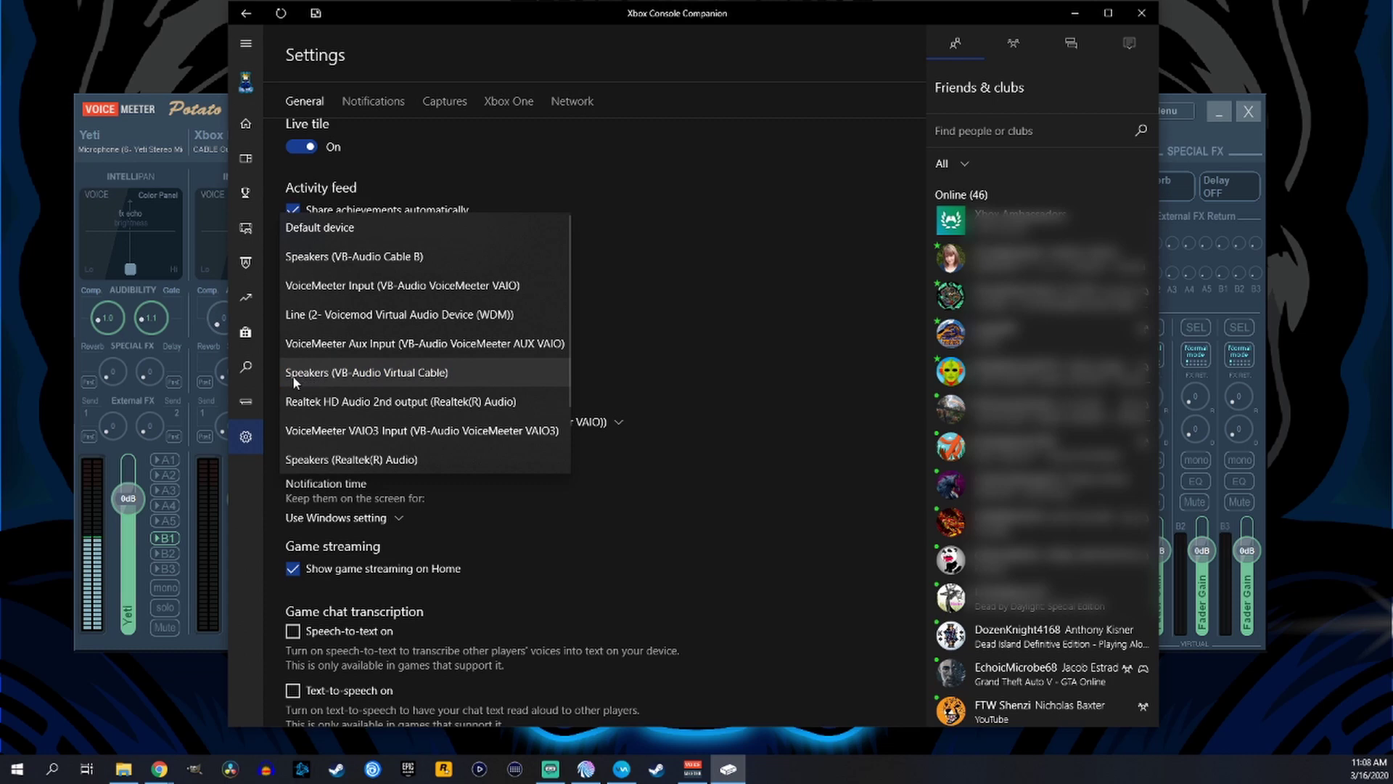
left_click(443, 376)
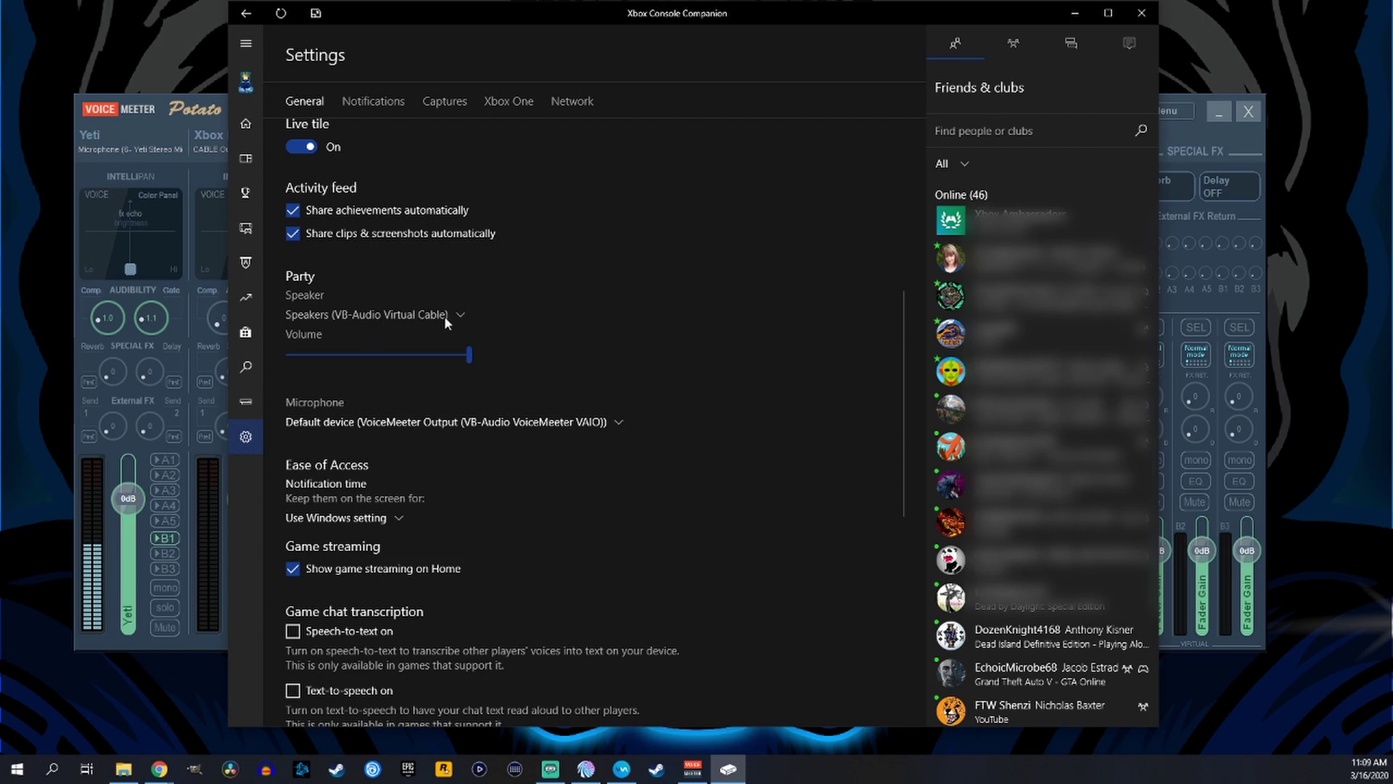
- Return to VoiceMeeter and check which input device is selected for the Xbox Party strip
left_click(199, 116)
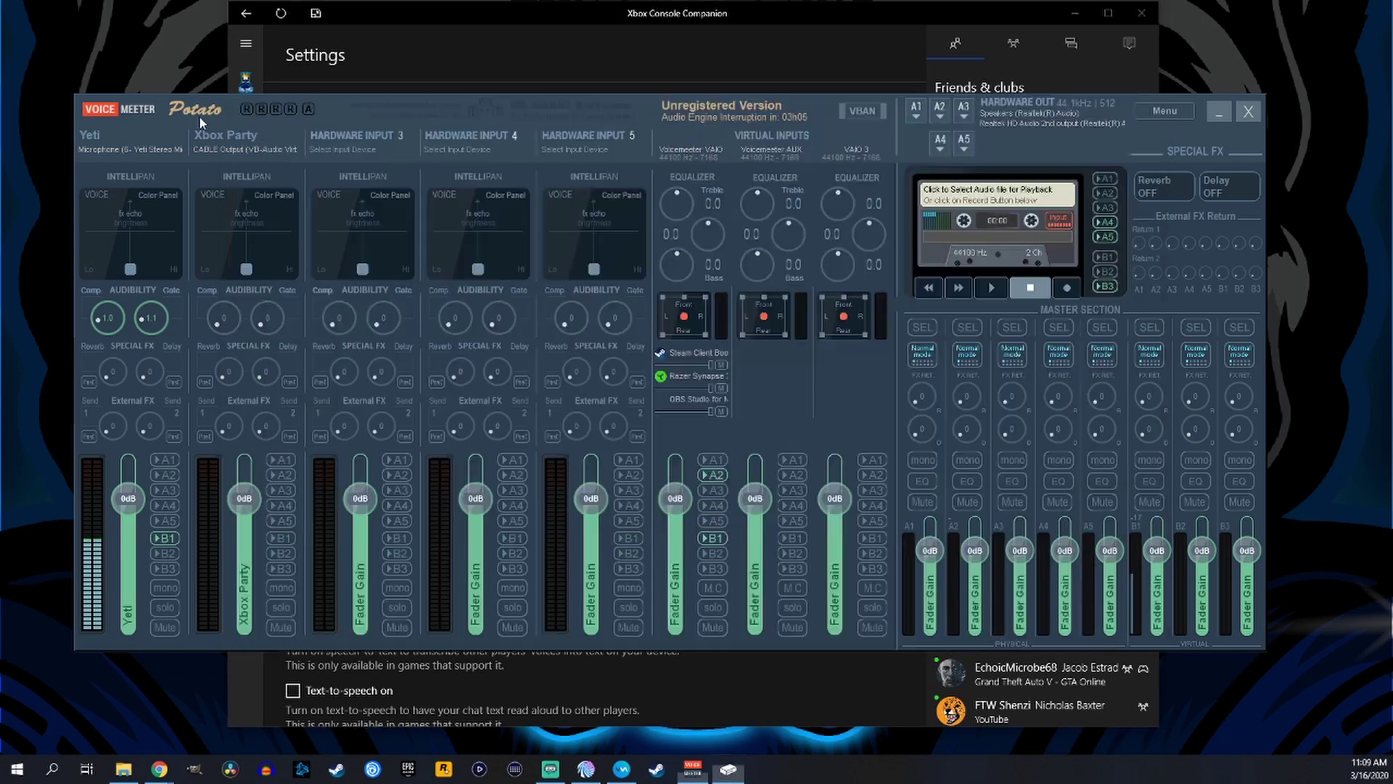
left_click(268, 150)
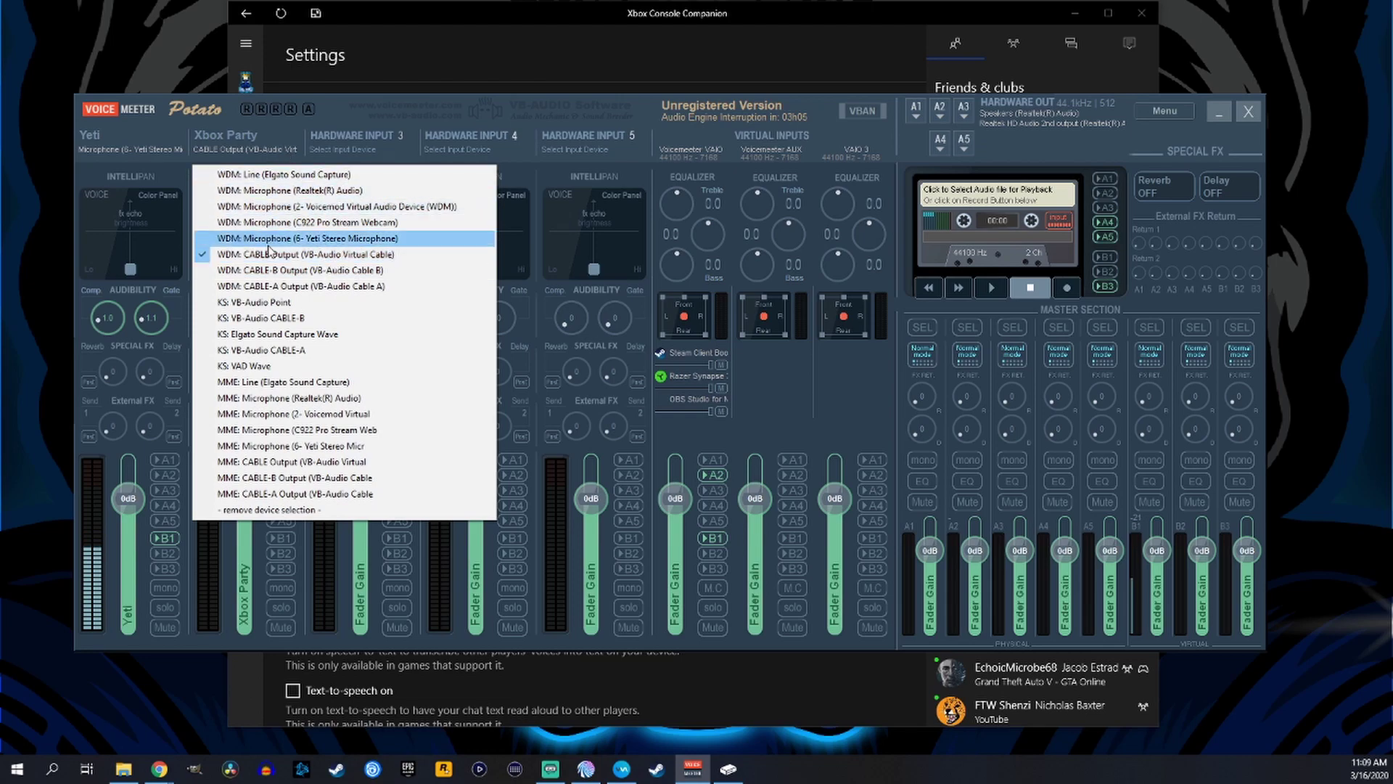
left_click(301, 148)
left_click(292, 161)
left_click(279, 138)
left_click(279, 138)
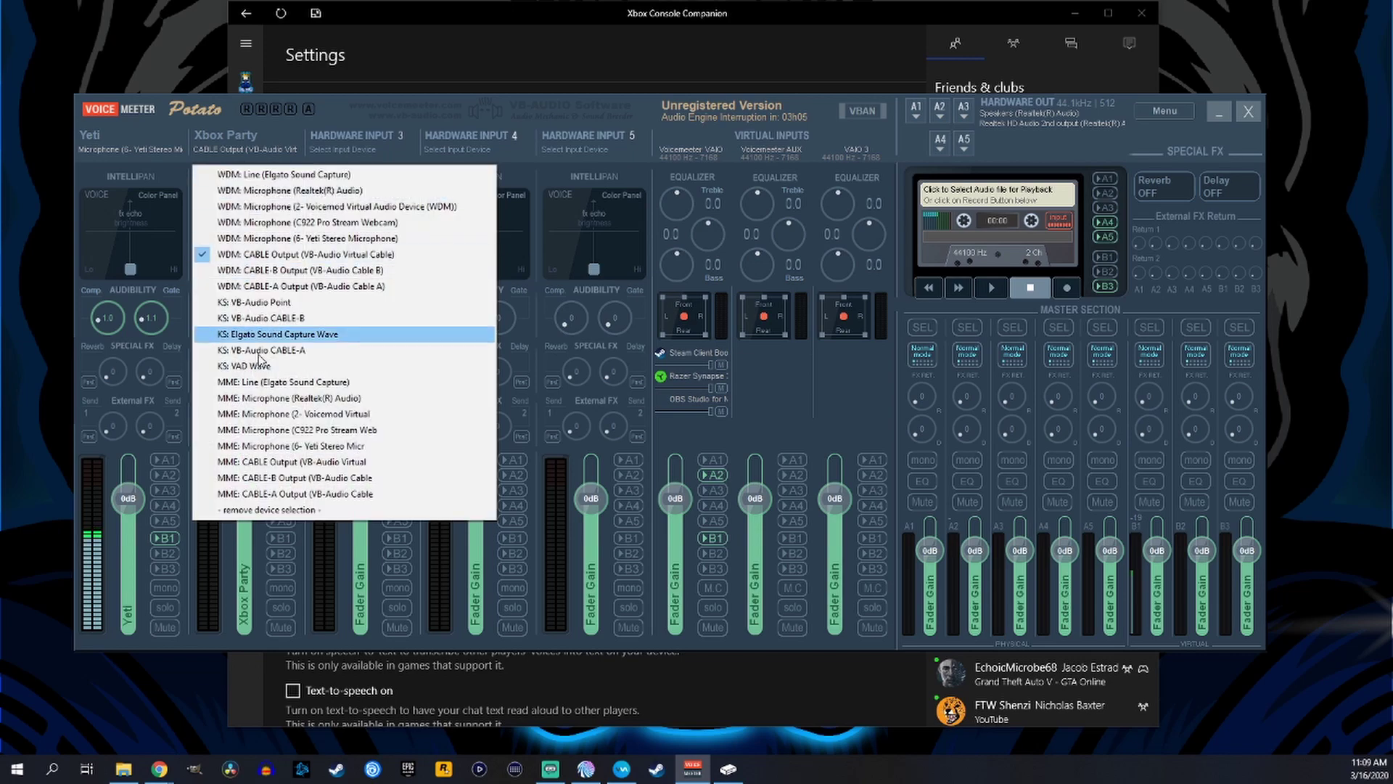
left_click(259, 582)
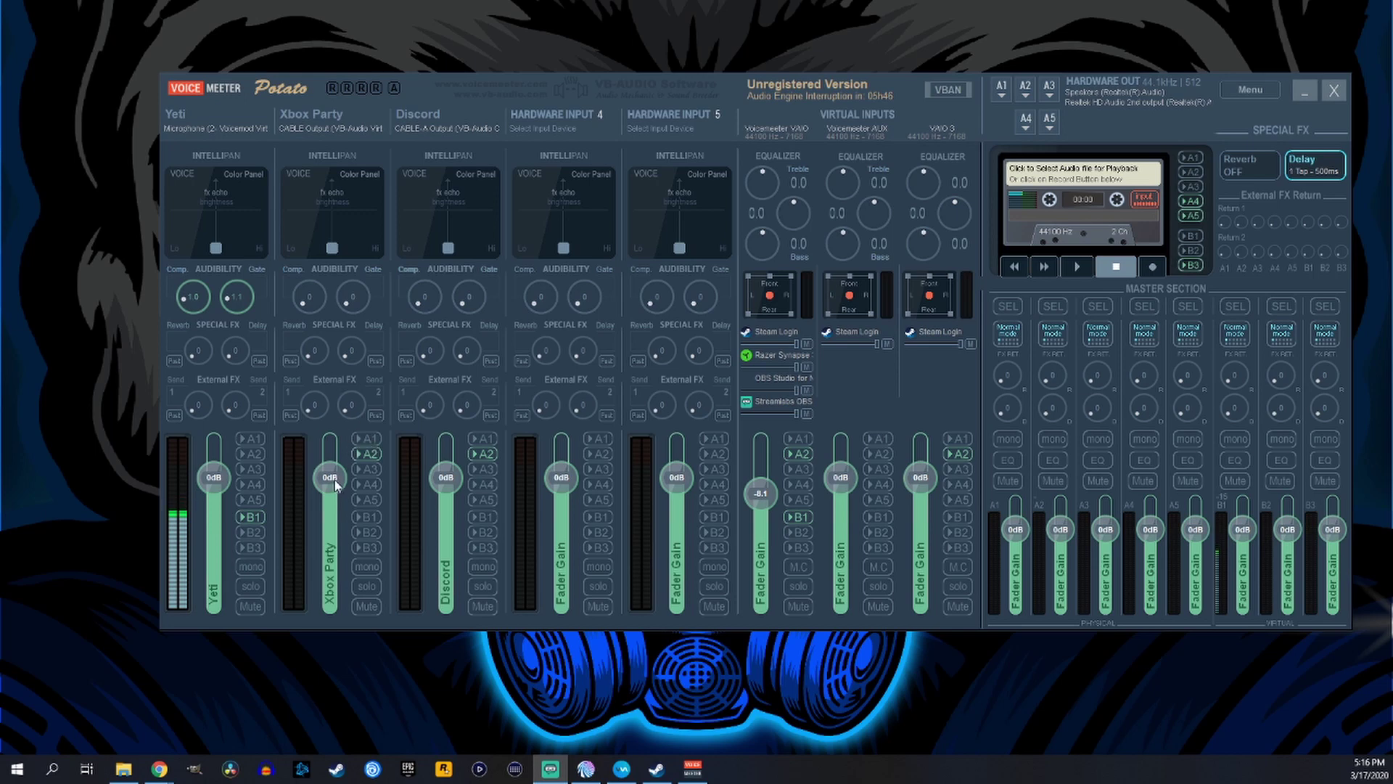
left_click_drag(334, 478, 311, 478)
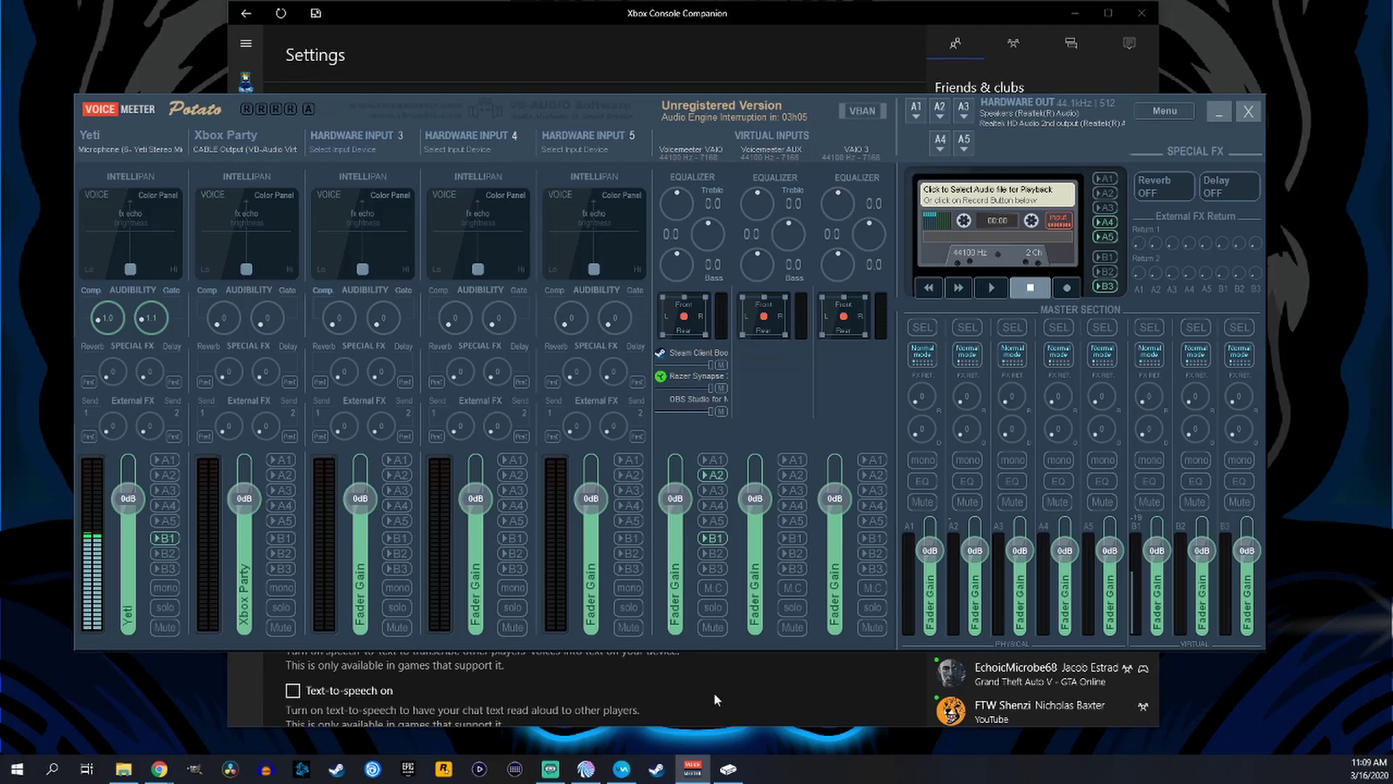
- In Xbox Console Companion, set the party microphone to VoiceMeeter Aux Output (VB-Audio VoiceMeeter AUX VAIO) and minimize the app
left_click(712, 691)
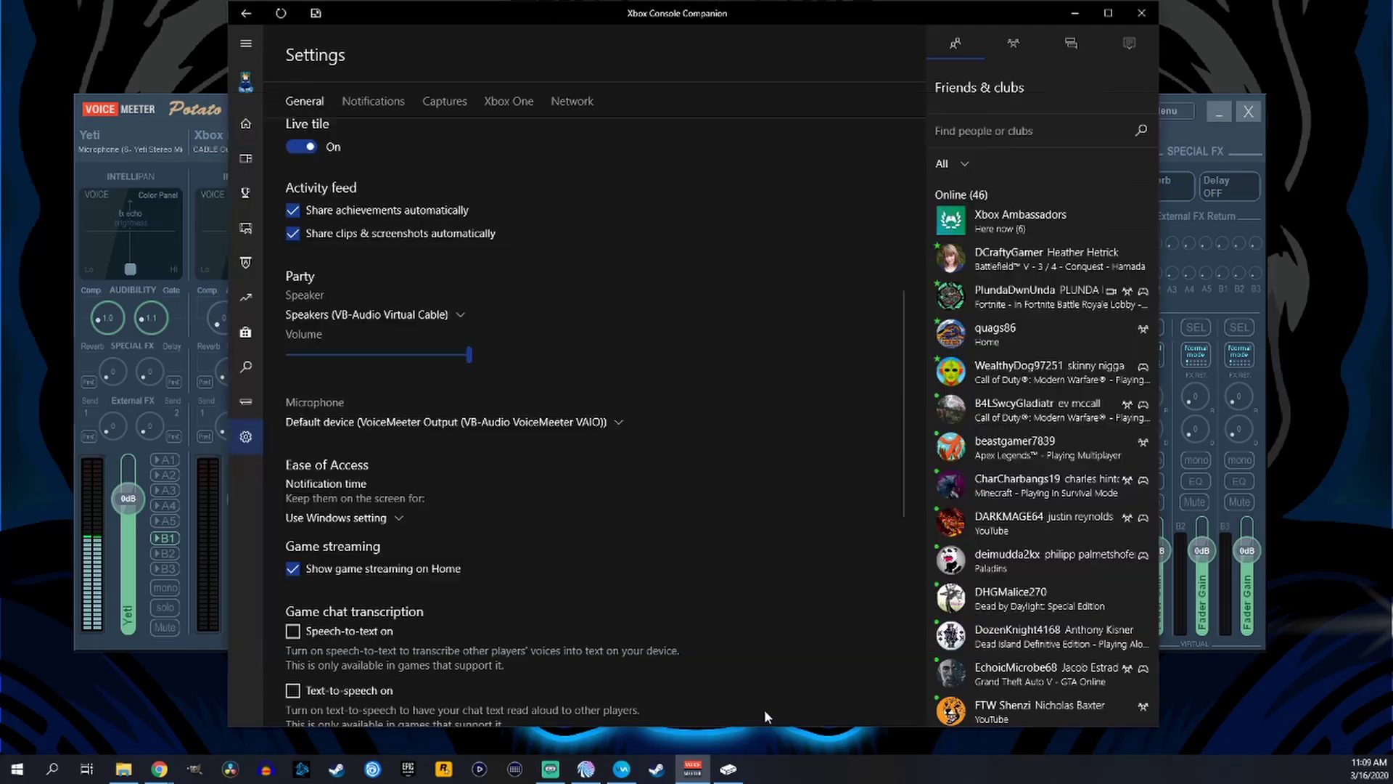
left_click(417, 421)
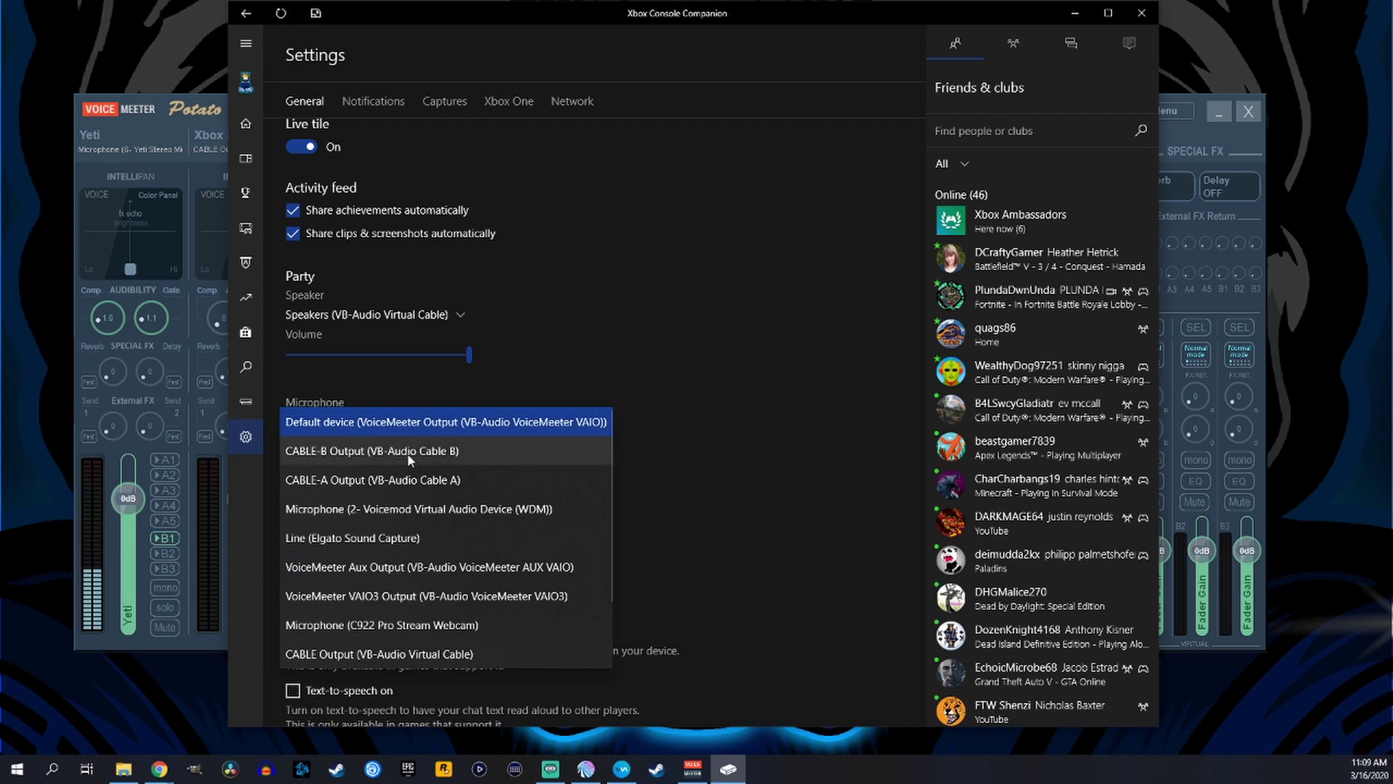
scroll(417, 464, "down", 1)
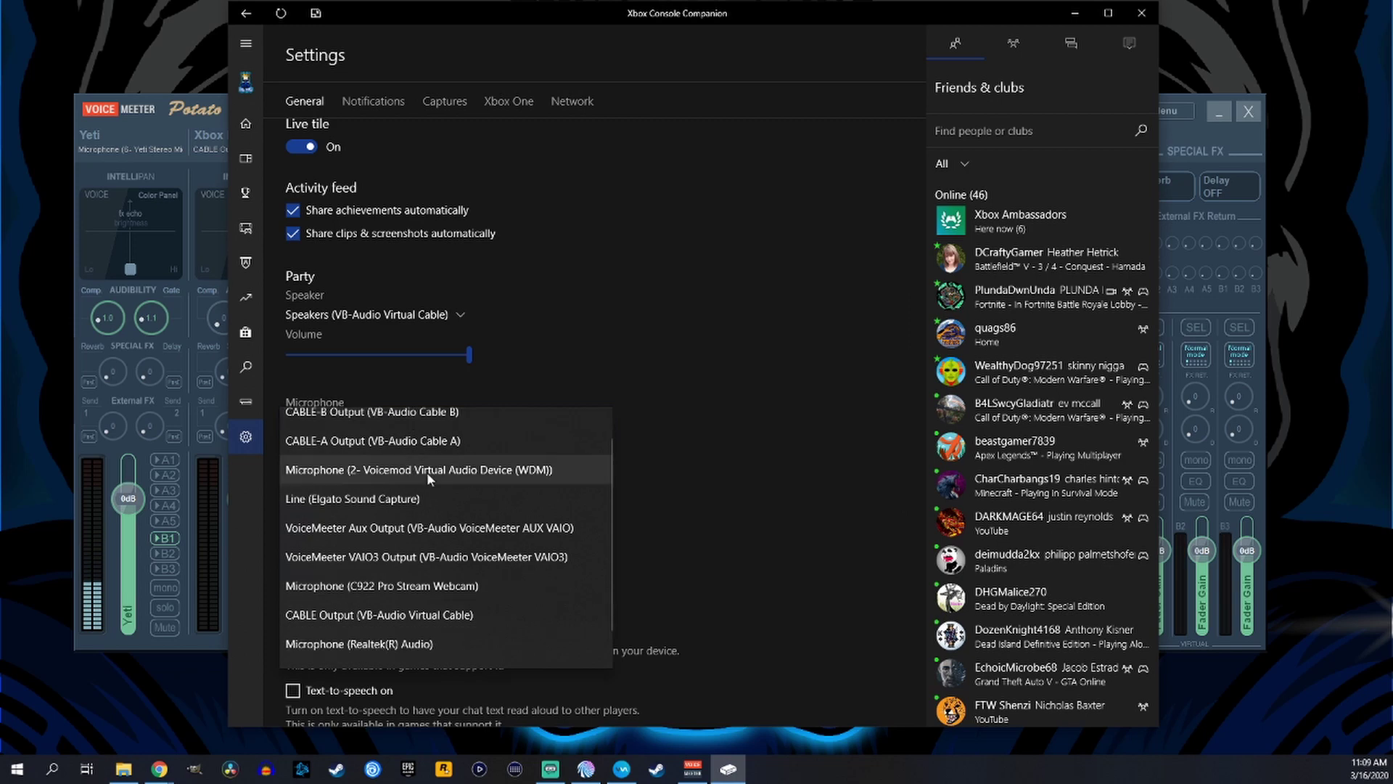
left_click(438, 525)
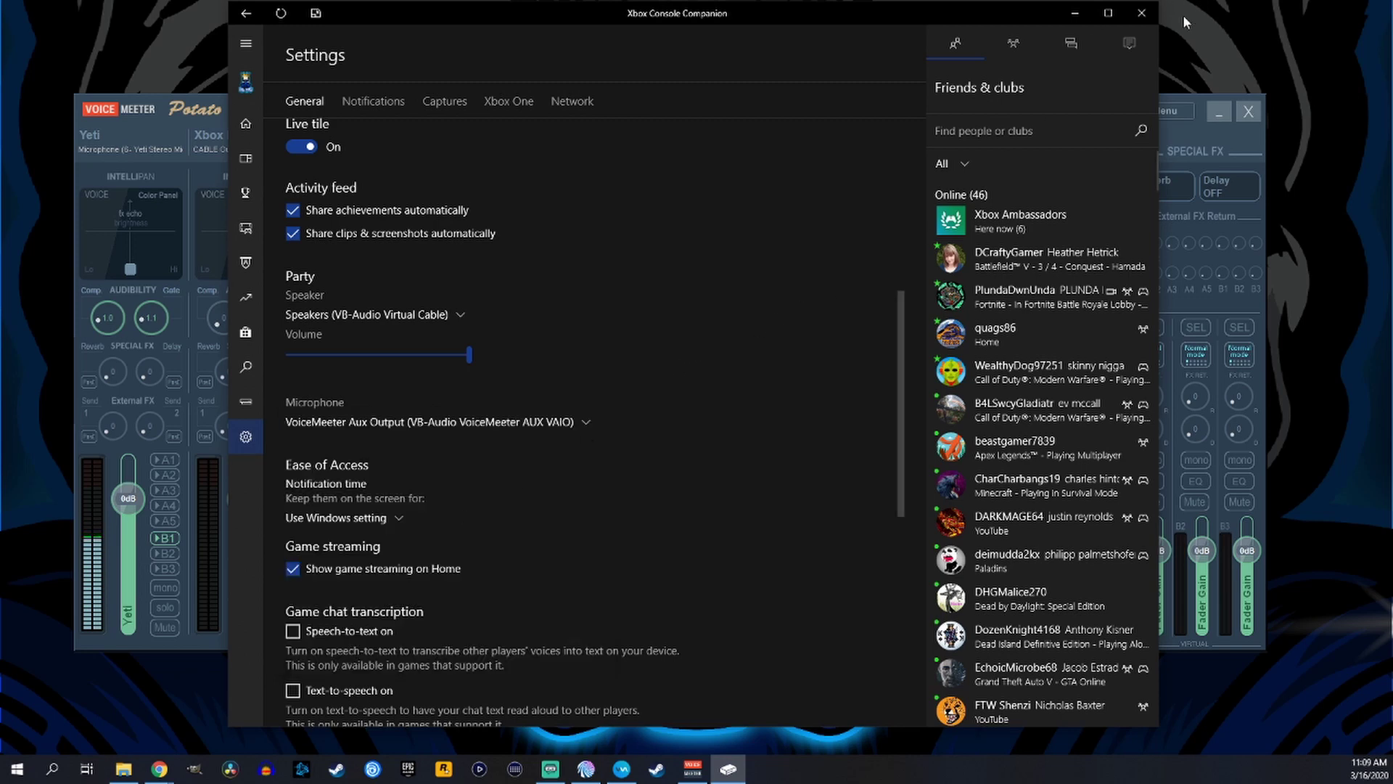
left_click(1073, 13)
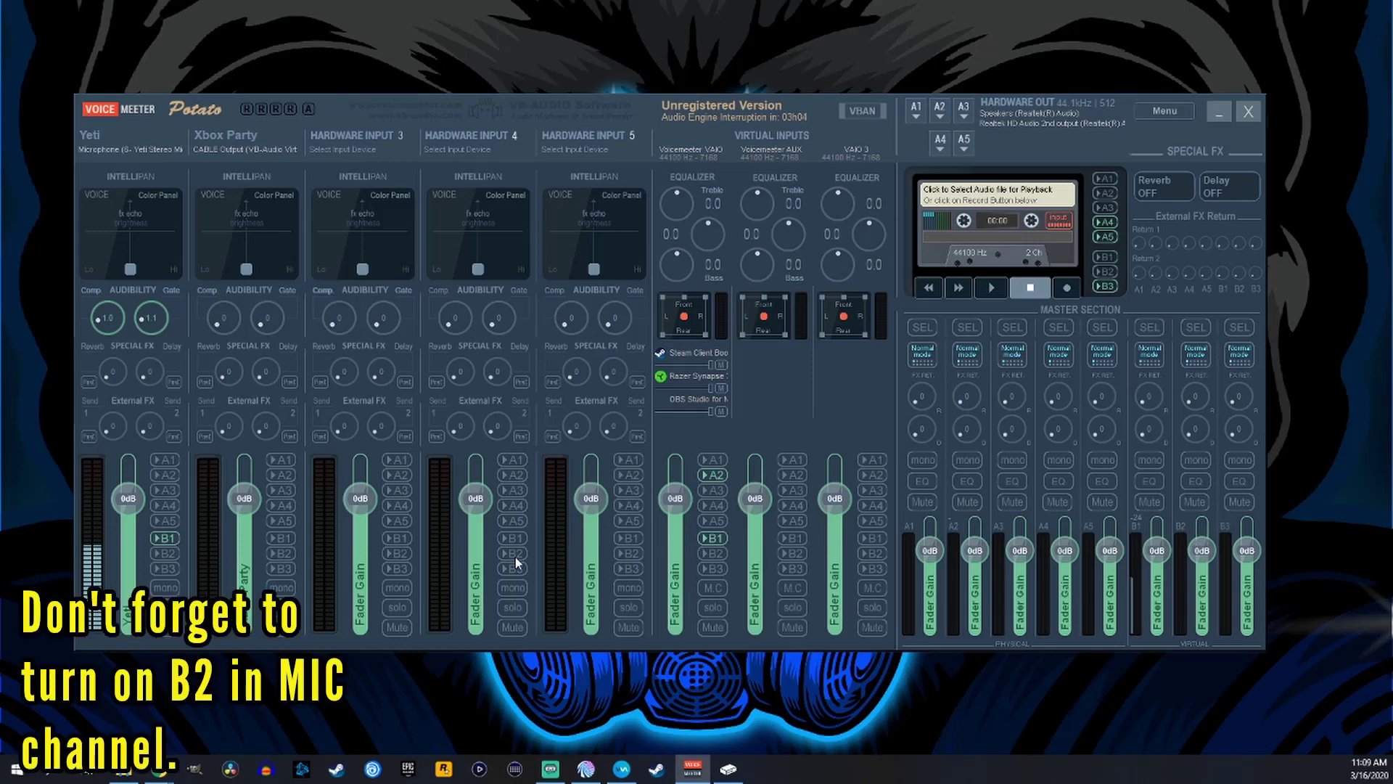
- Turn on B2 for the Yeti strip and route the Xbox Party strip to A2 and B1
left_click(168, 554)
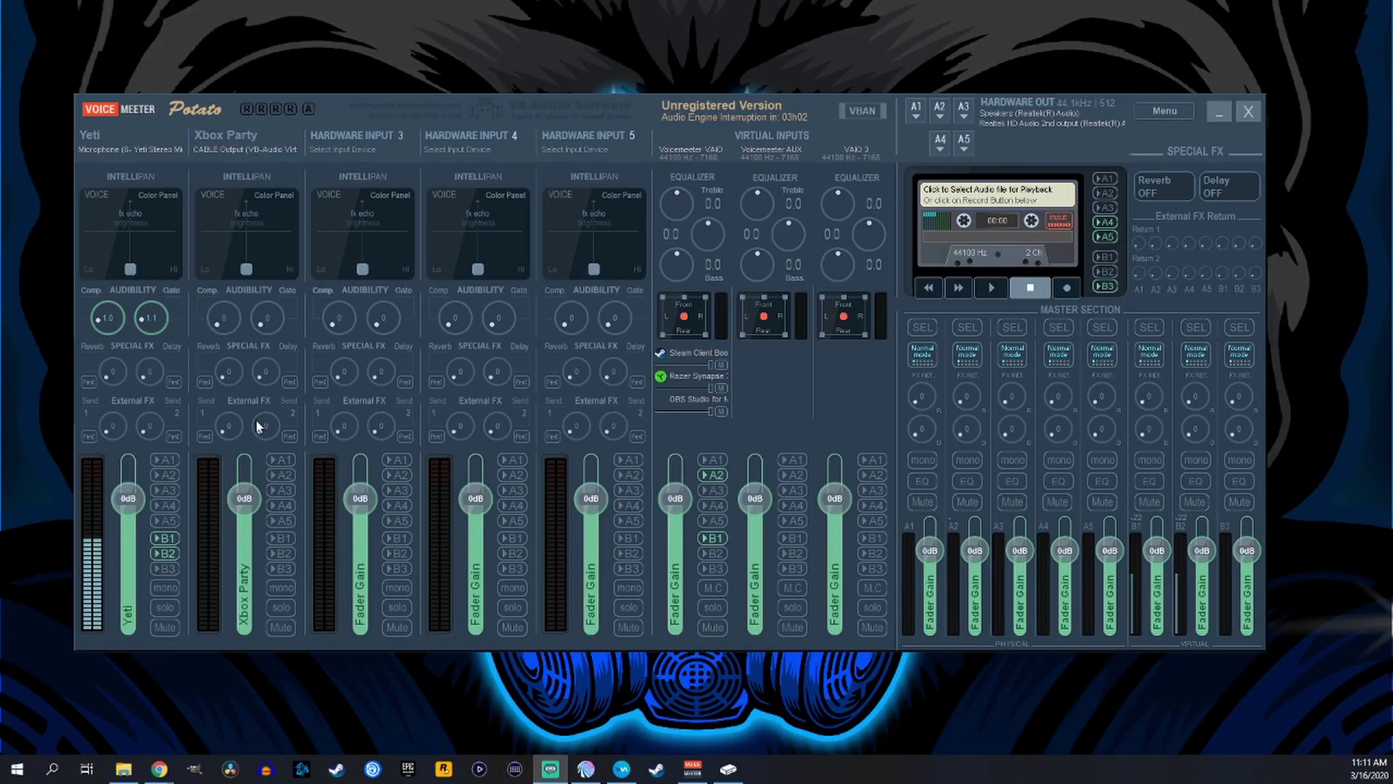
left_click(281, 475)
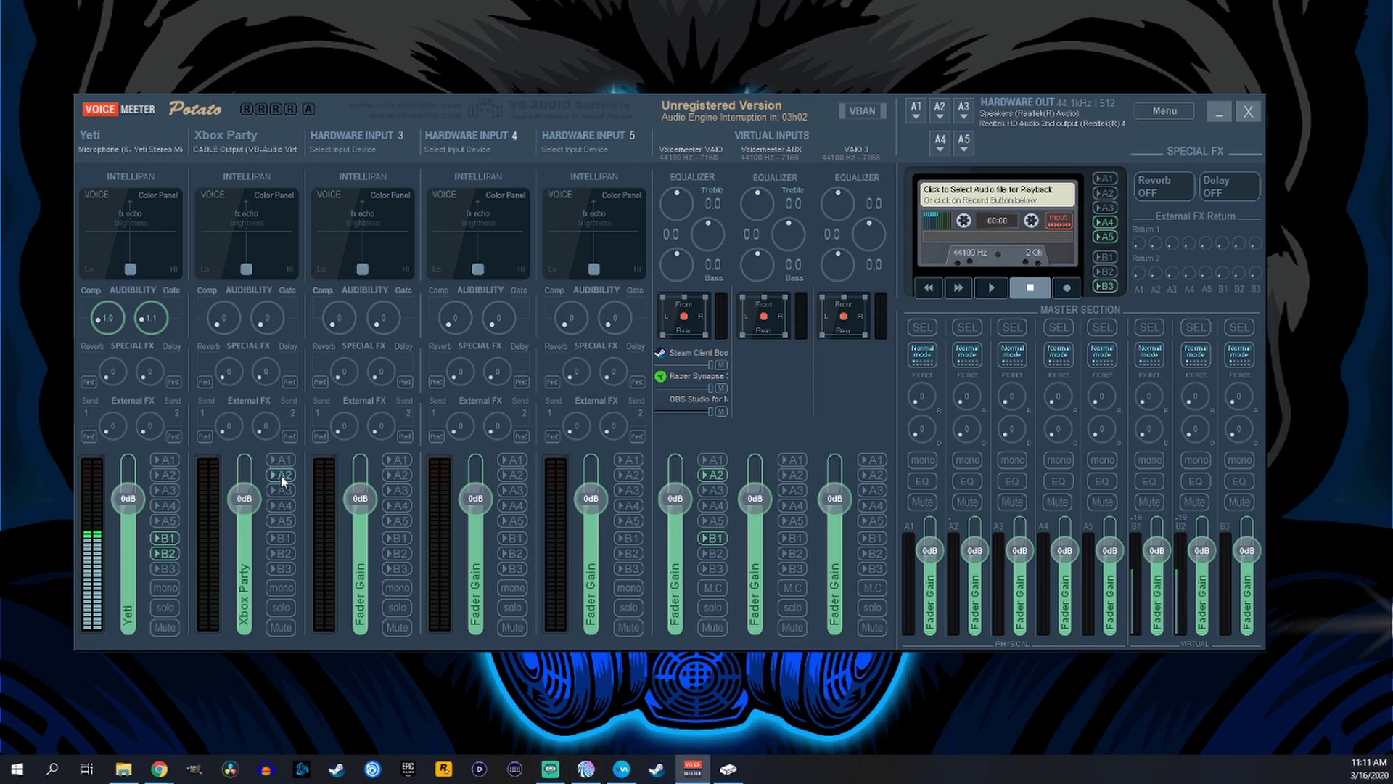
left_click(279, 474)
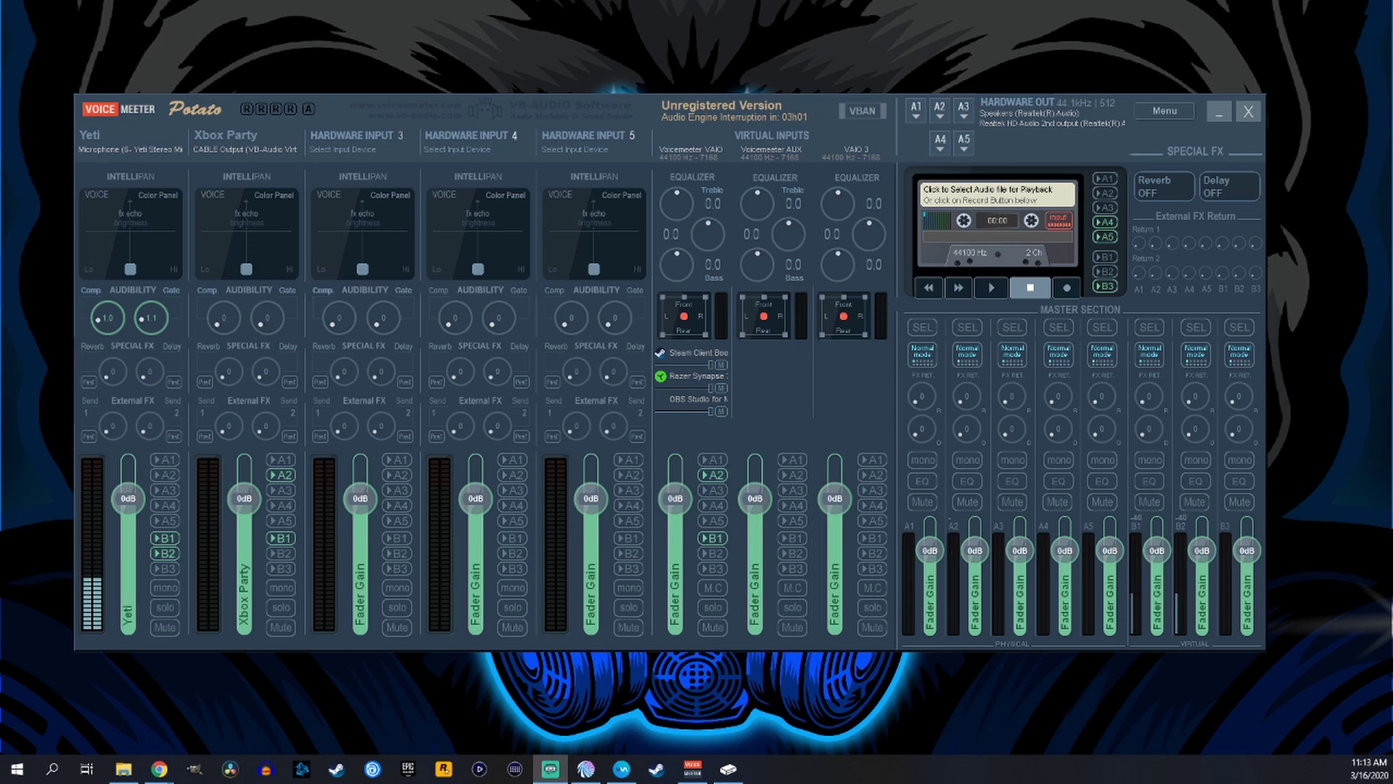
- Assign WDM: CABLE-A Output (VB-Audio Cable A) to hardware input 3 and name the strip Discord
left_click(344, 149)
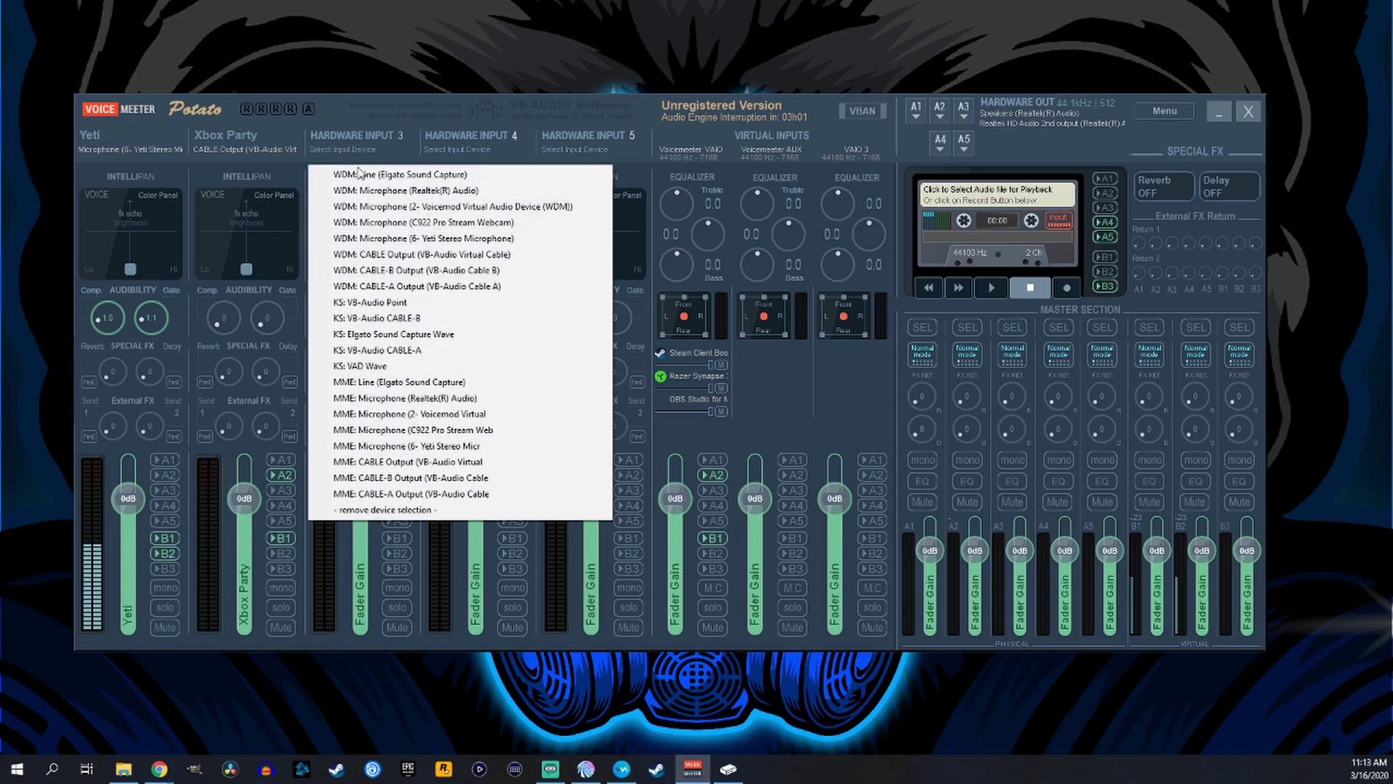
left_click(484, 287)
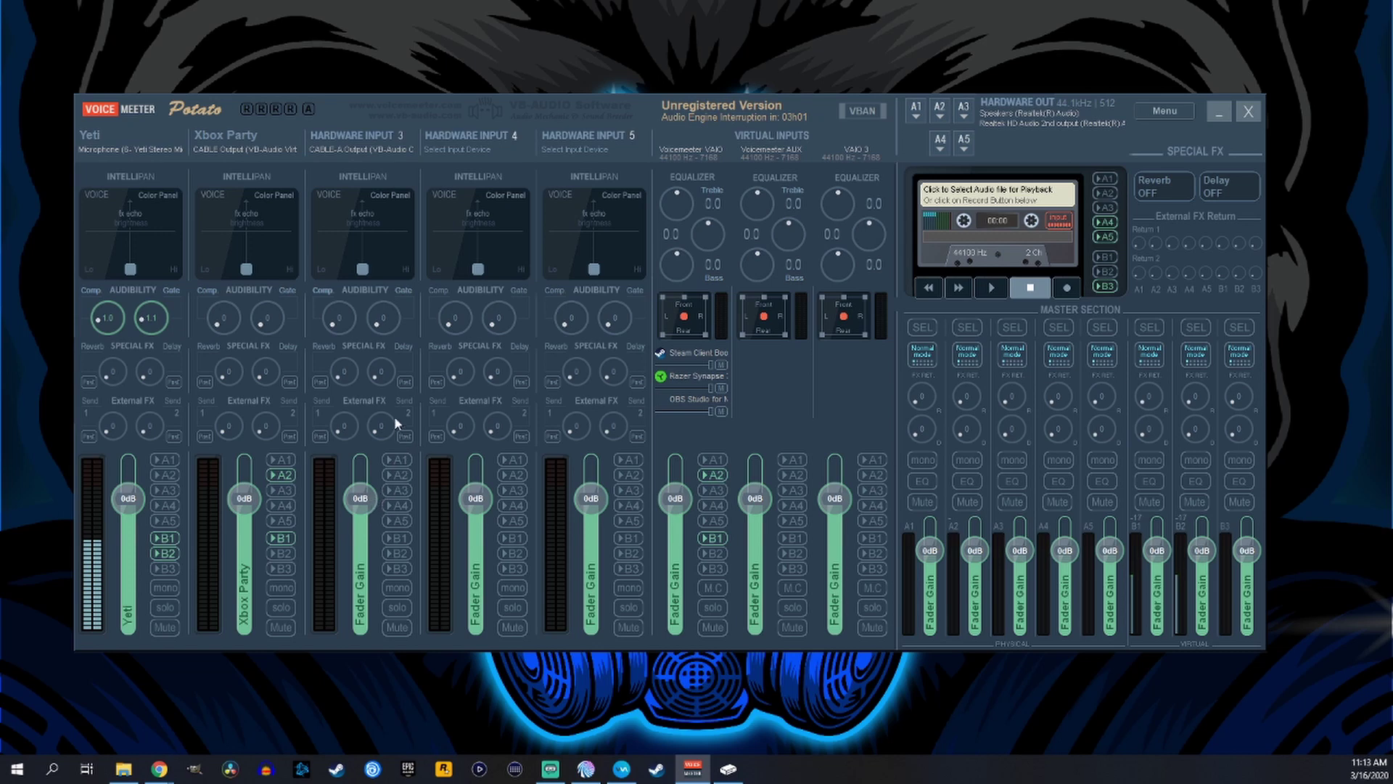
right_click(366, 147)
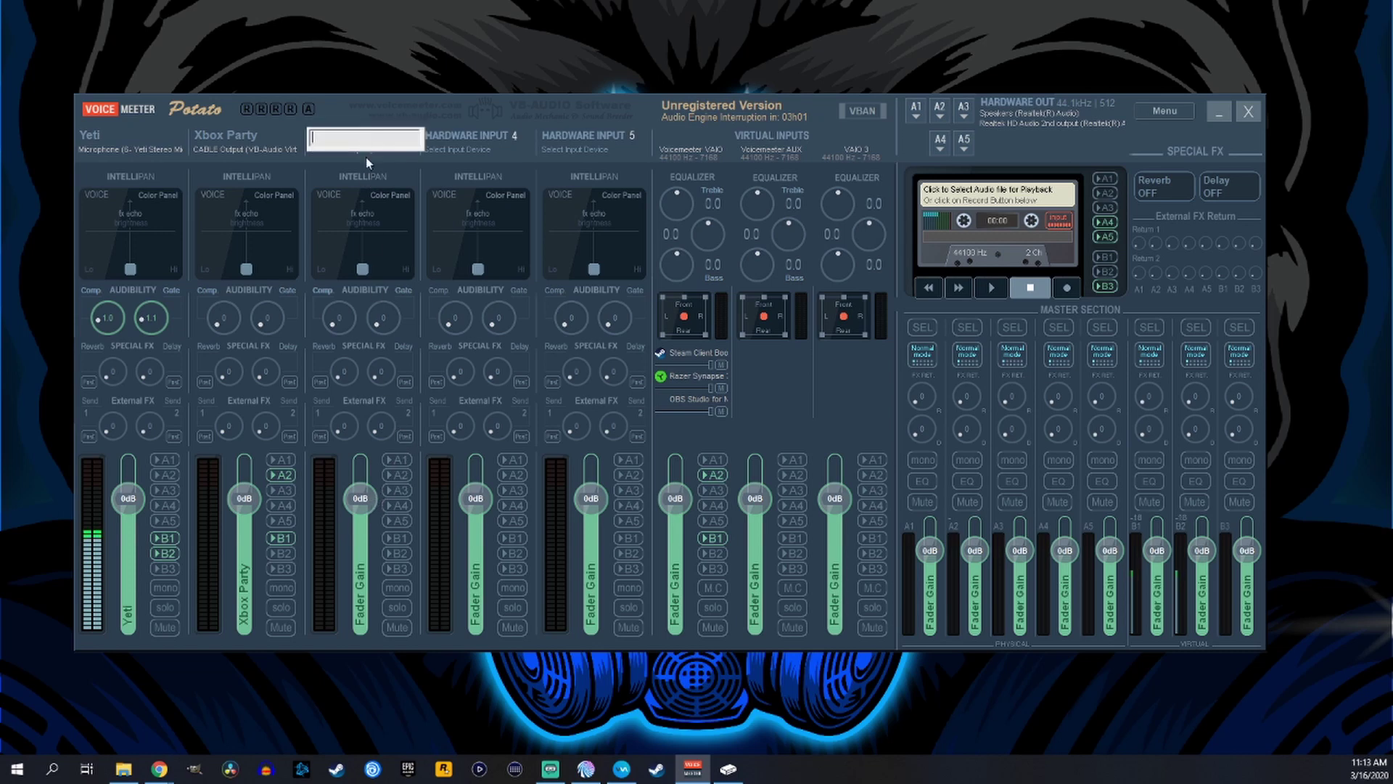
type("Discord")
key("Return")
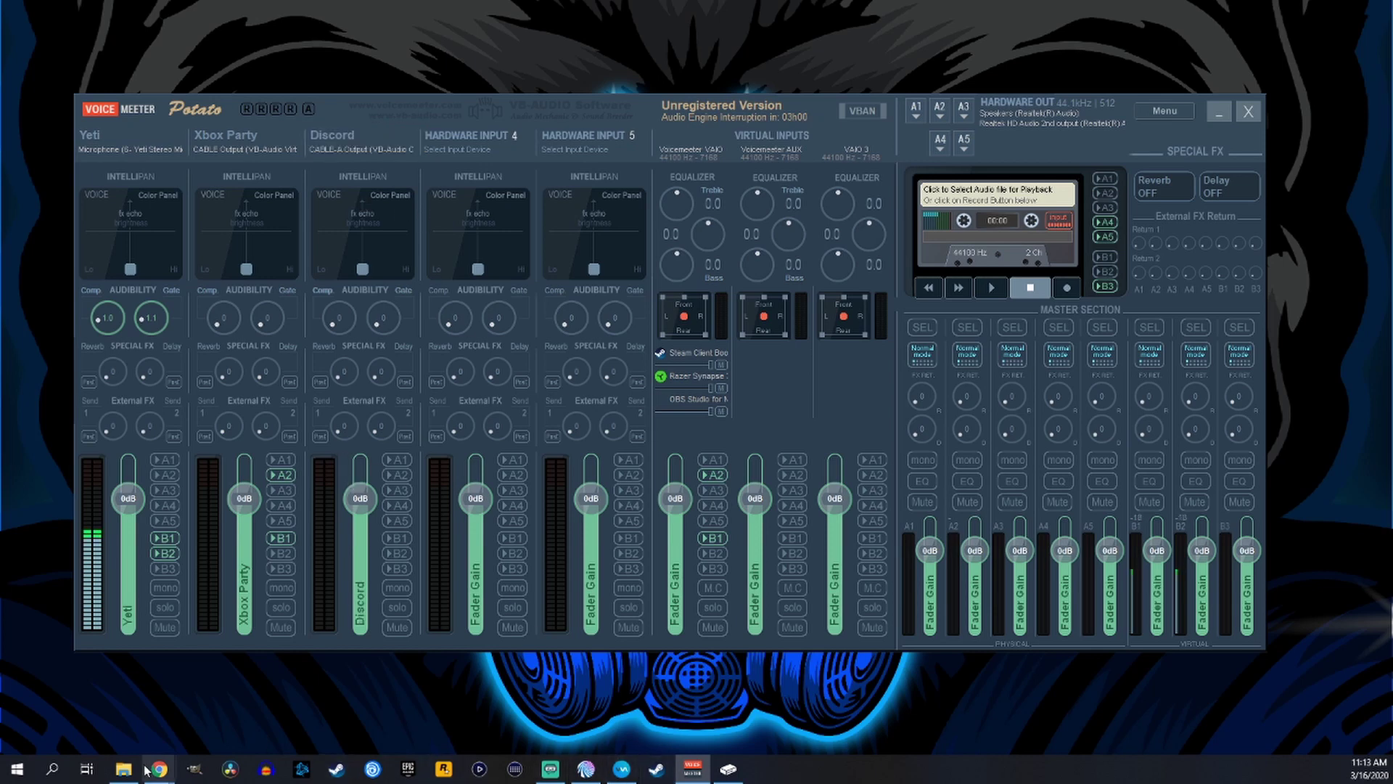
- Switch to Discord in the browser and set its voice input device to VoiceMeeter Aux Output (VB-Audio VoiceMeeter AUX VAIO)
mouse_move(159, 773)
left_click(205, 733)
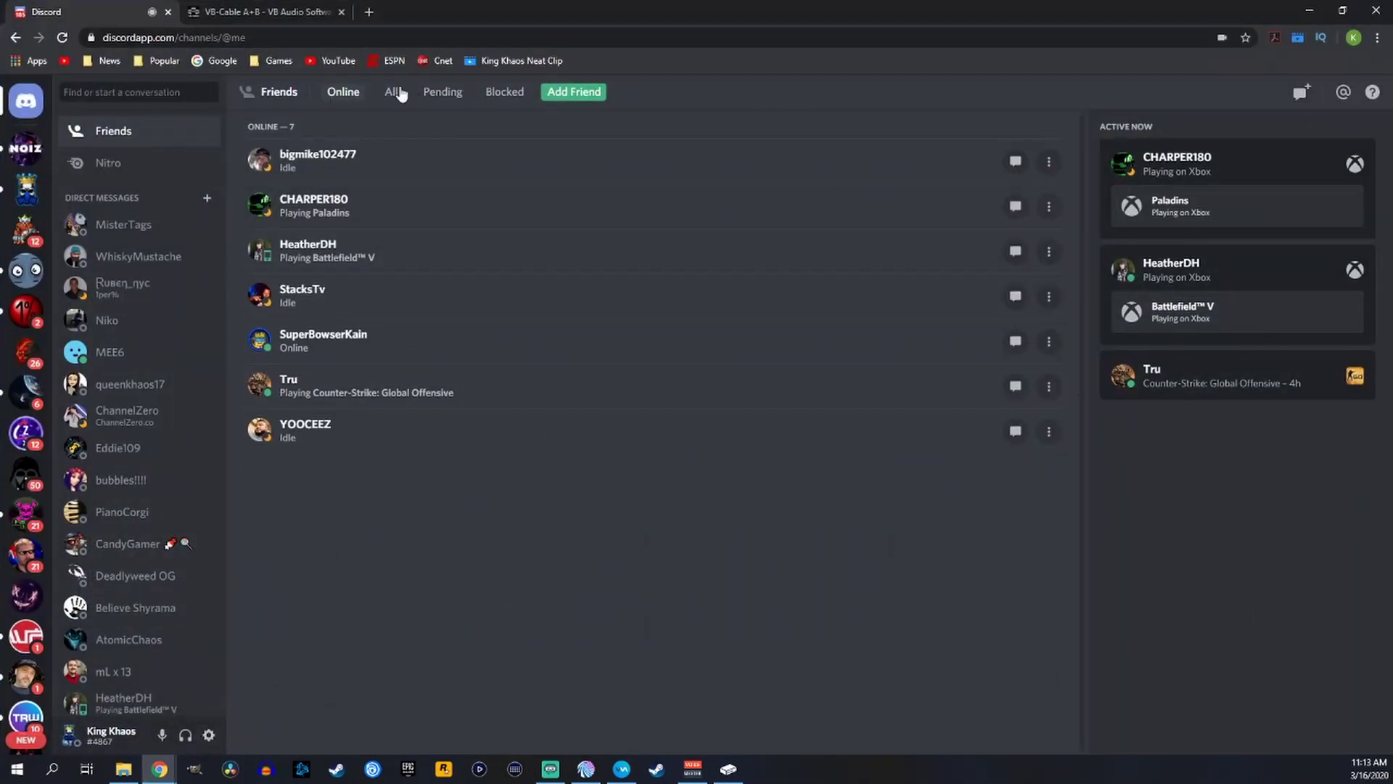
left_click(209, 736)
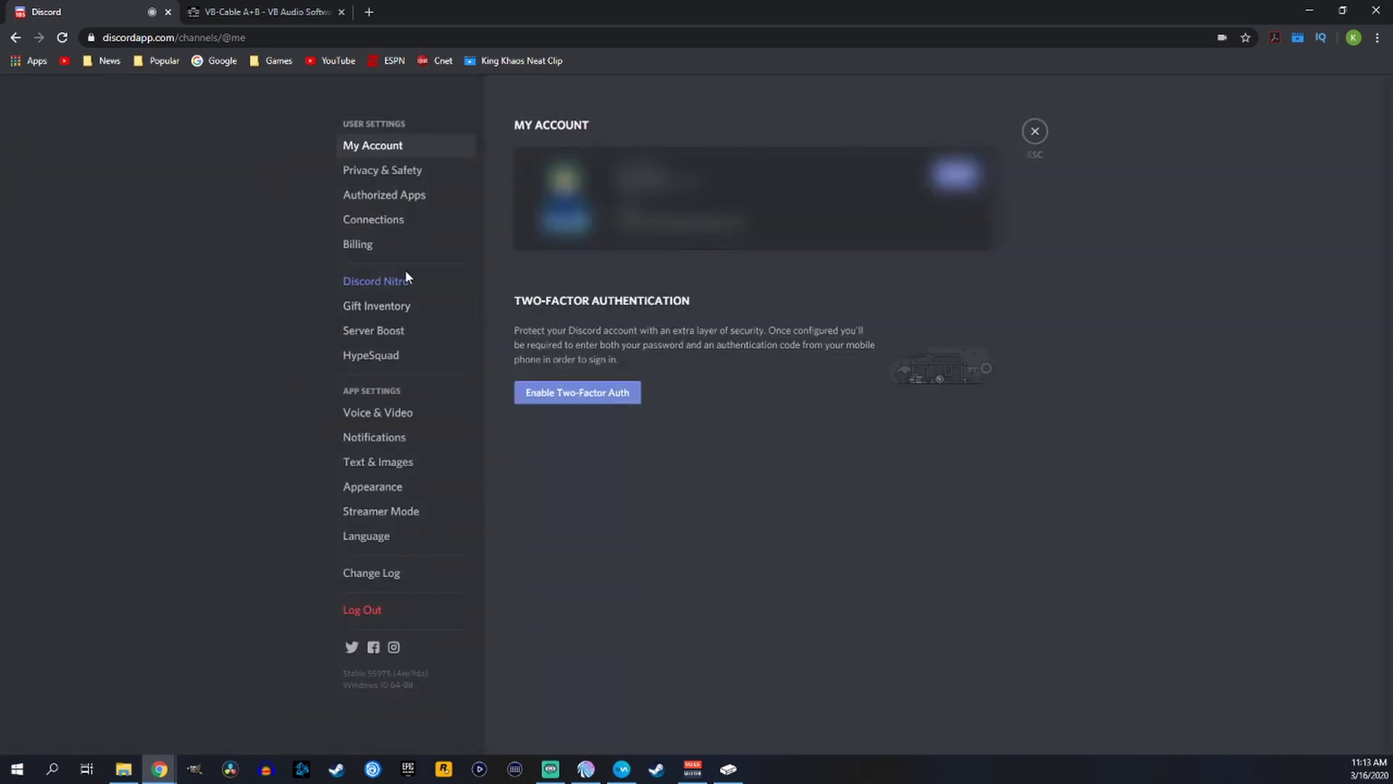
left_click(376, 411)
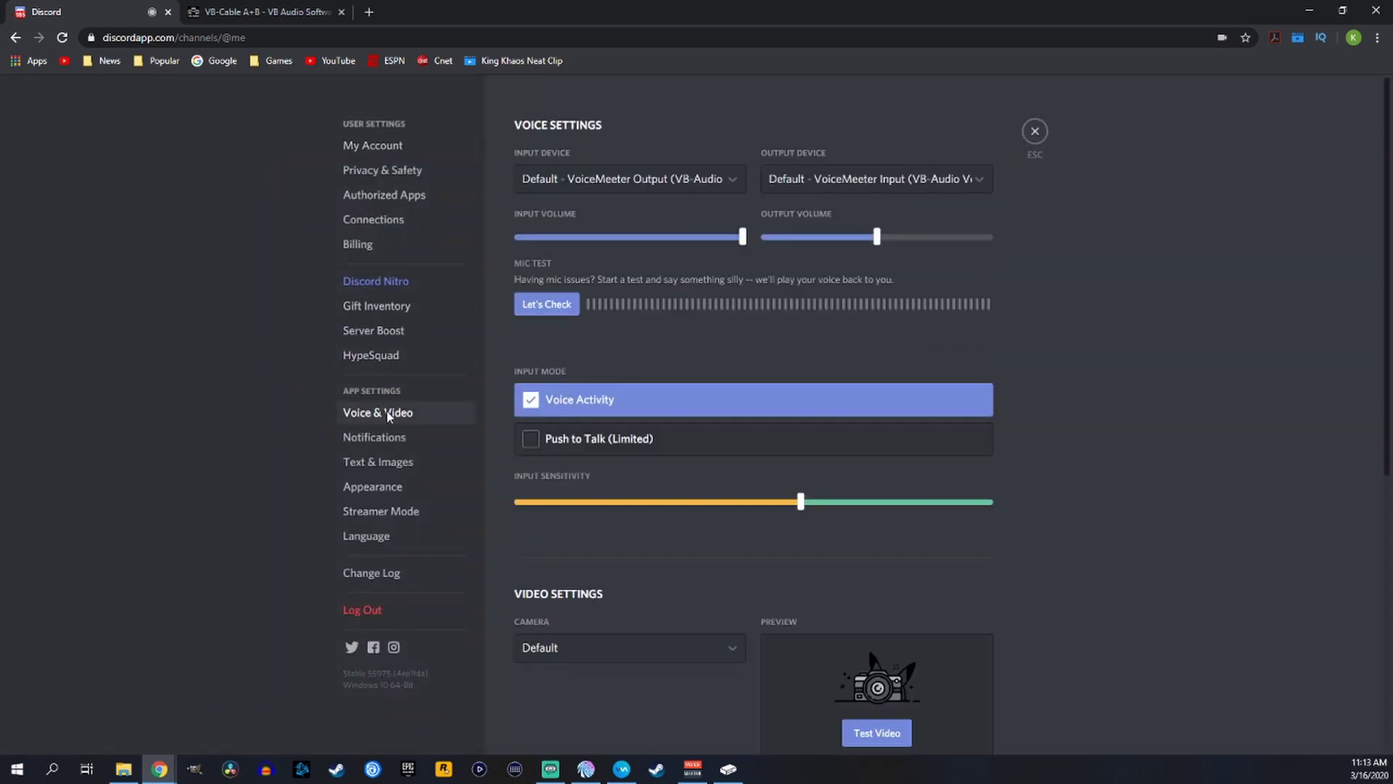
left_click(735, 183)
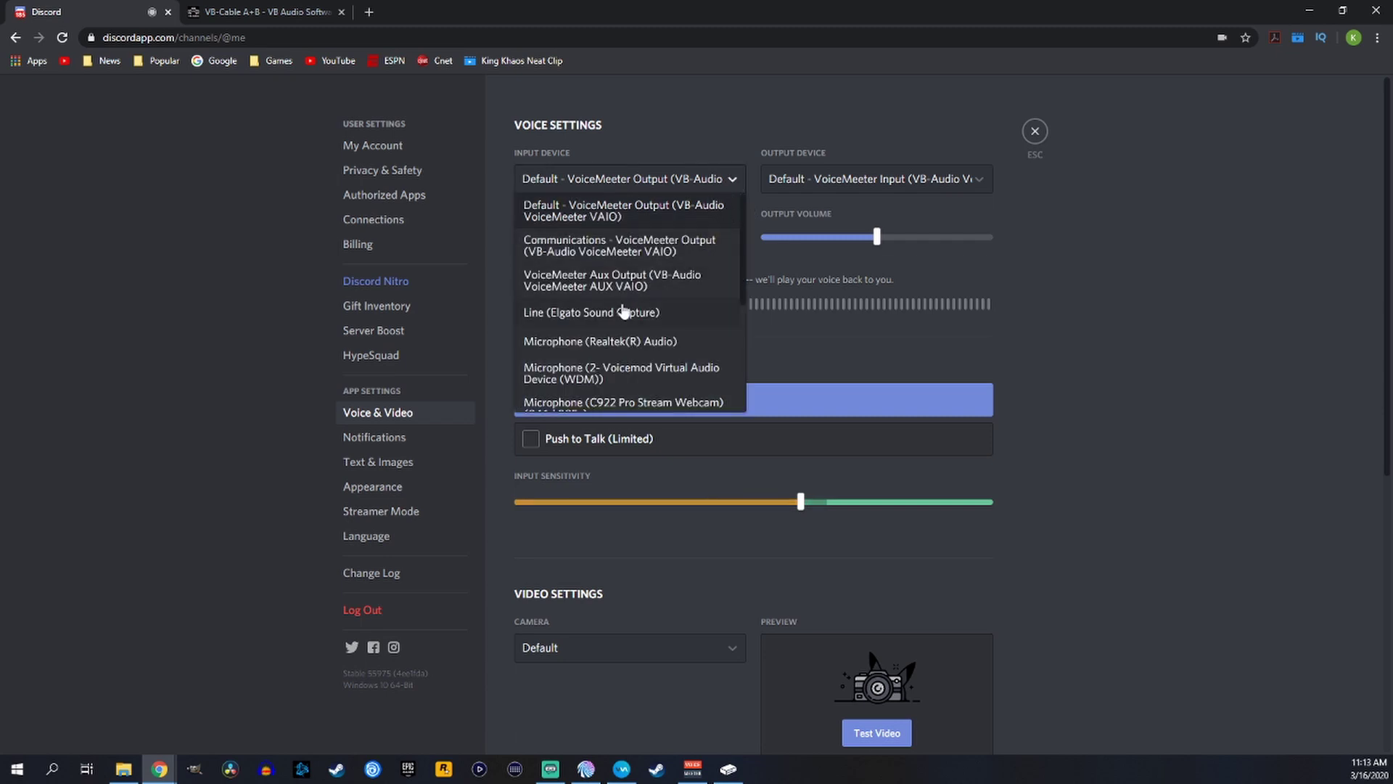
left_click(653, 283)
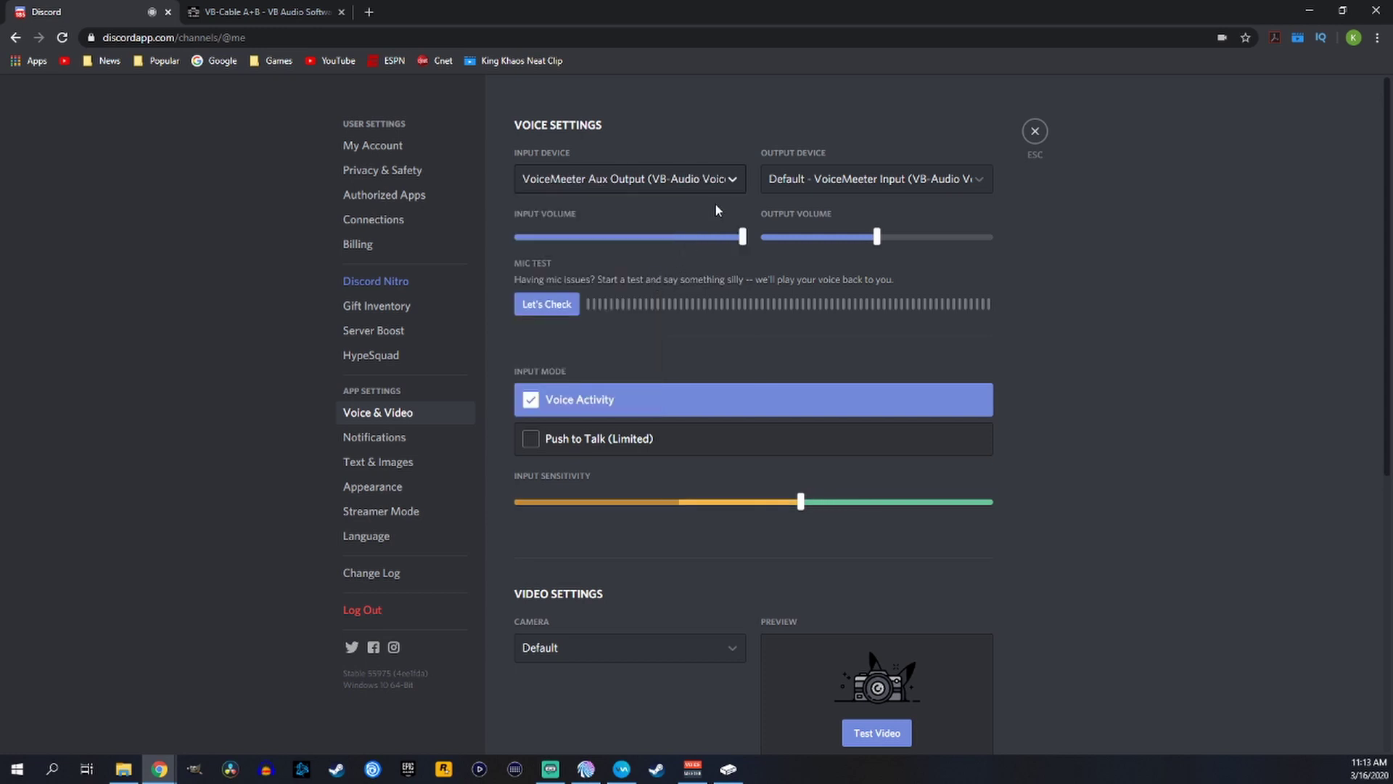
- Set Discord's voice output device to Speakers (VB-Audio Cable A)
left_click(797, 177)
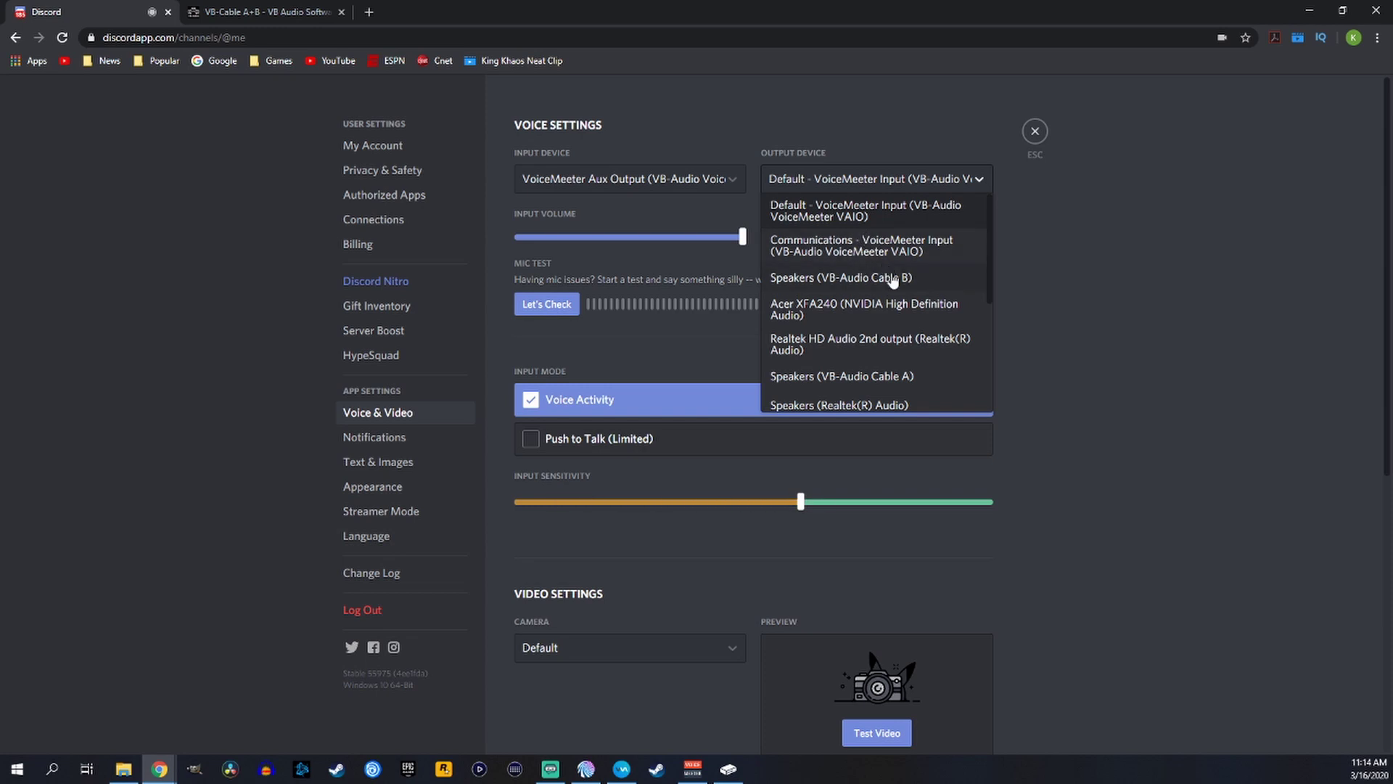
scroll(894, 305, "down", 1)
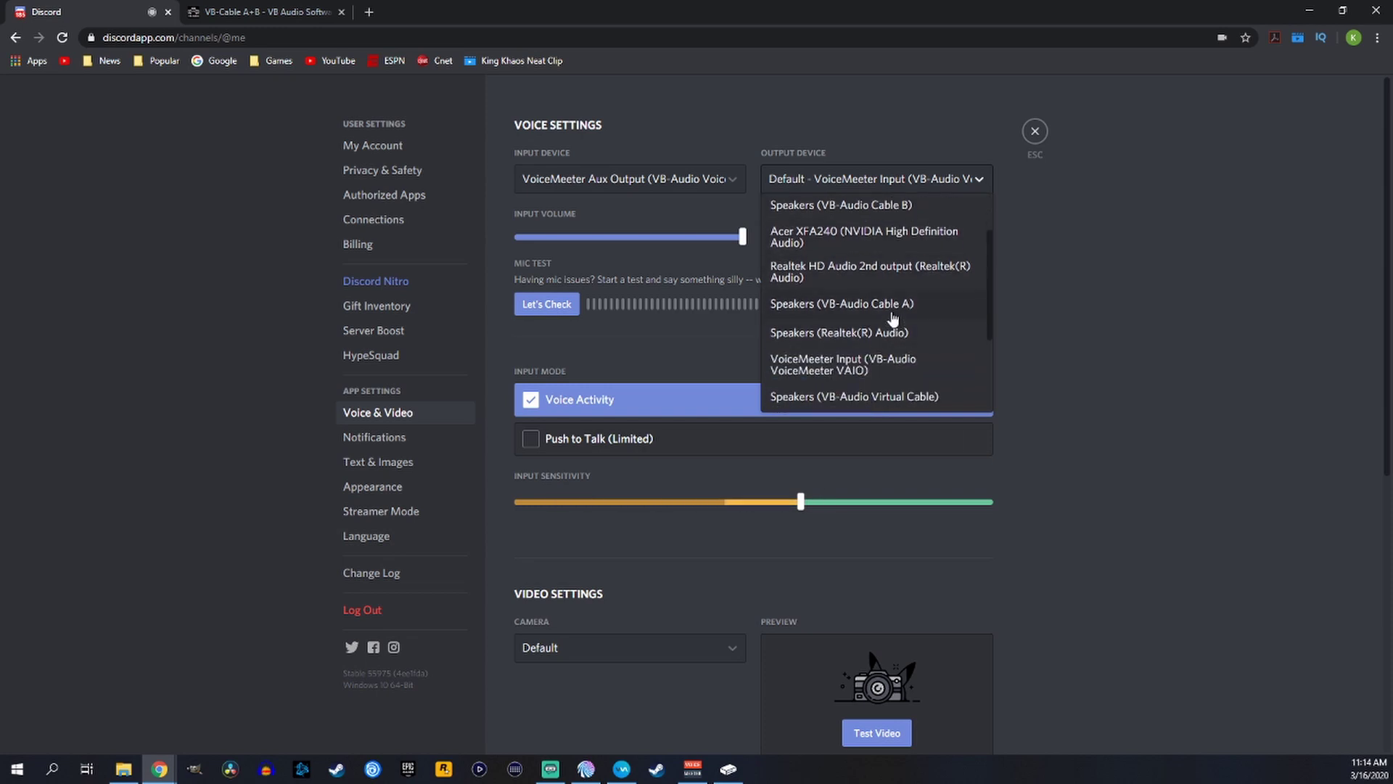
left_click(892, 304)
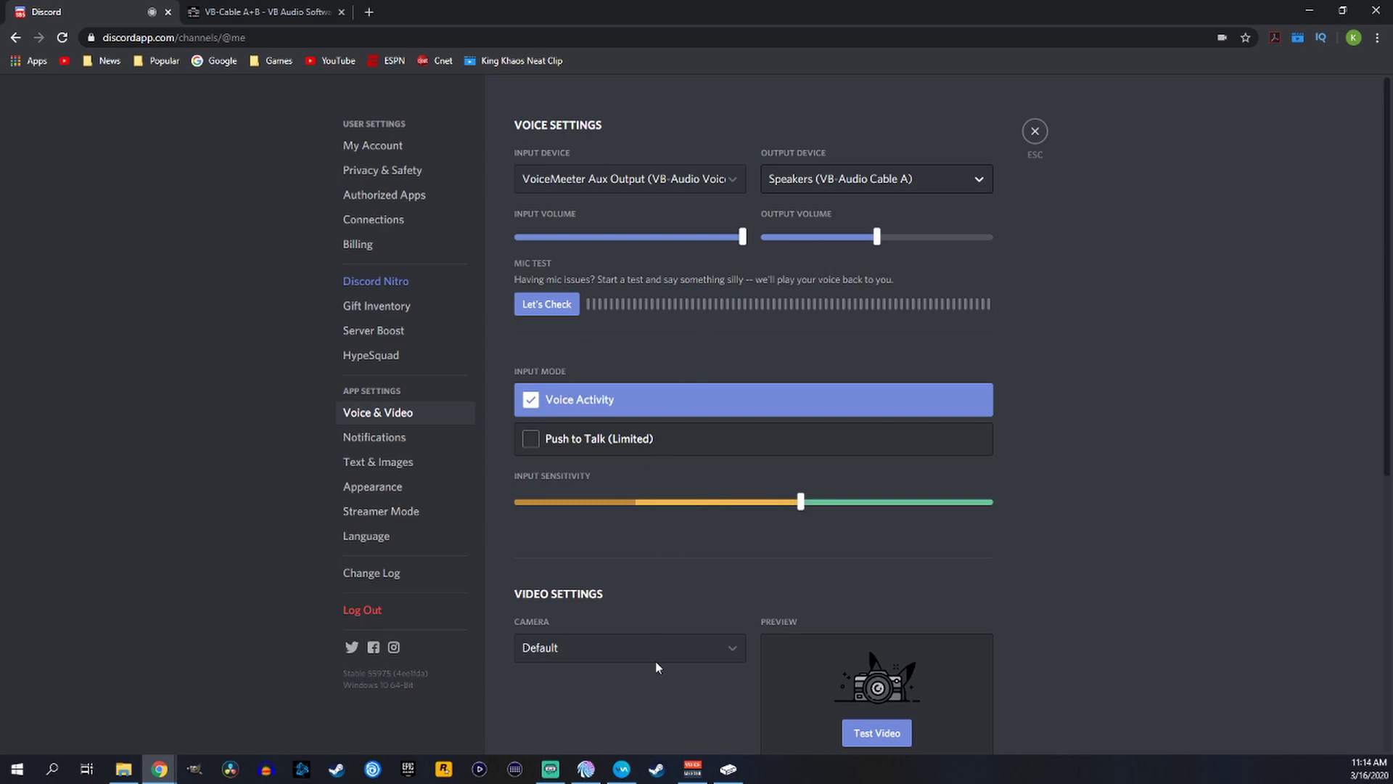
- Return to VoiceMeeter, route the Discord strip to A2, and toggle B1 on the Discord and Xbox Party strips
left_click(691, 768)
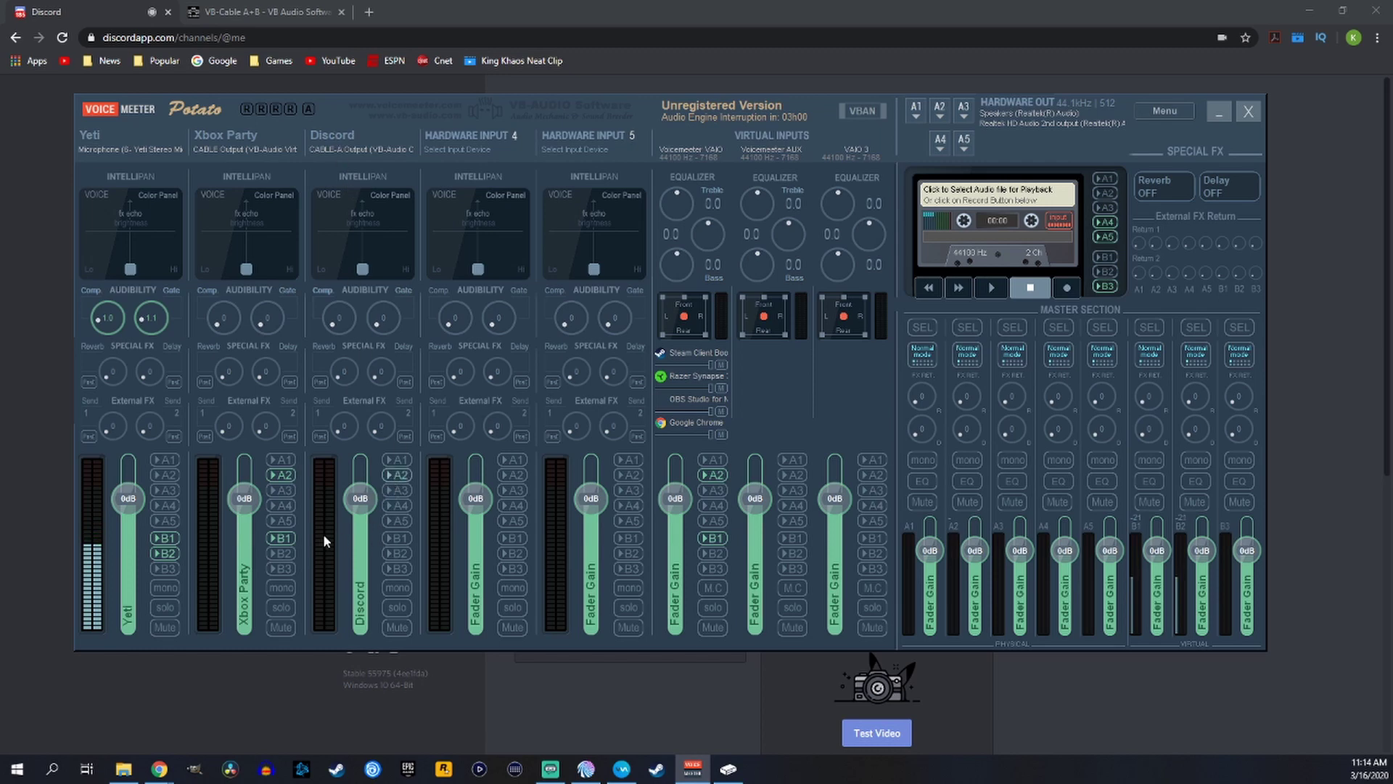
left_click(399, 541)
left_click(273, 540)
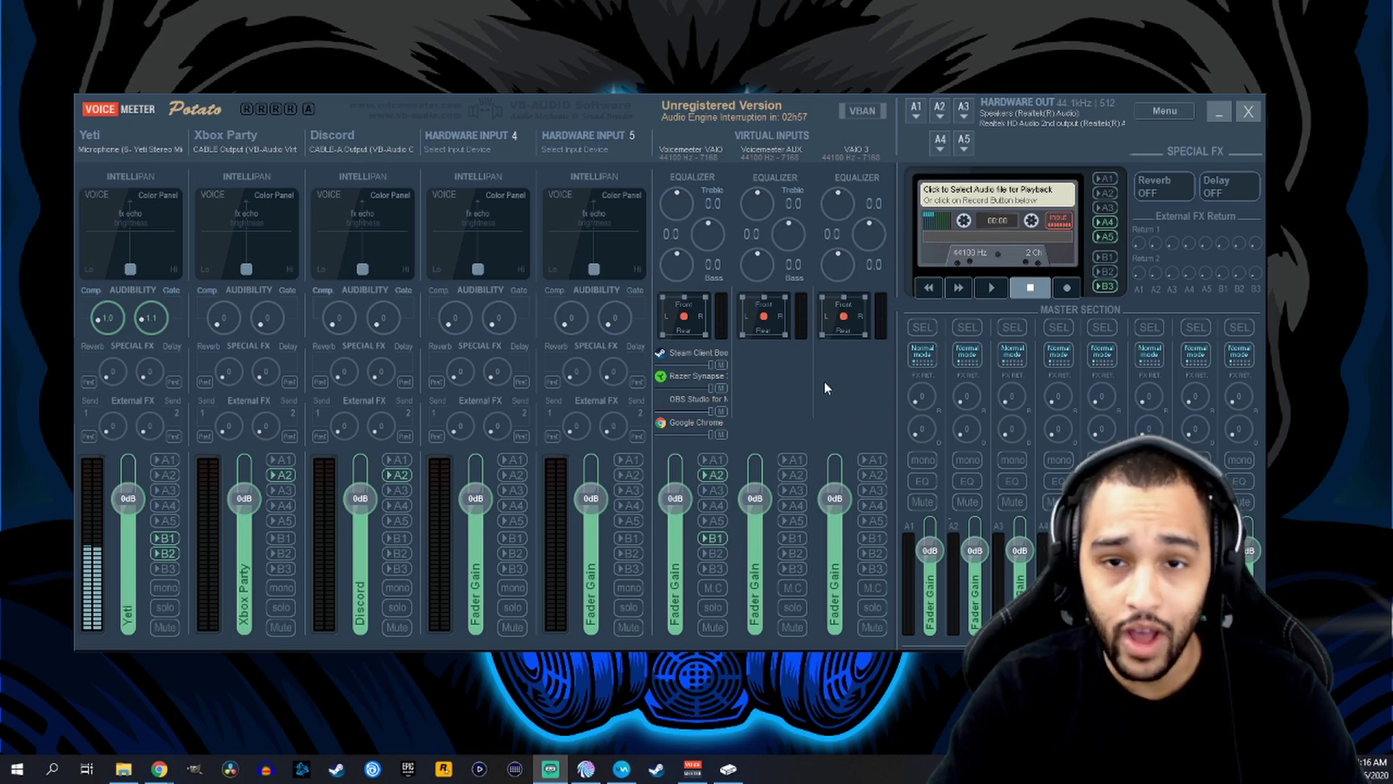
- Open the App volume and device preferences in the Windows sound settings
left_click(16, 769)
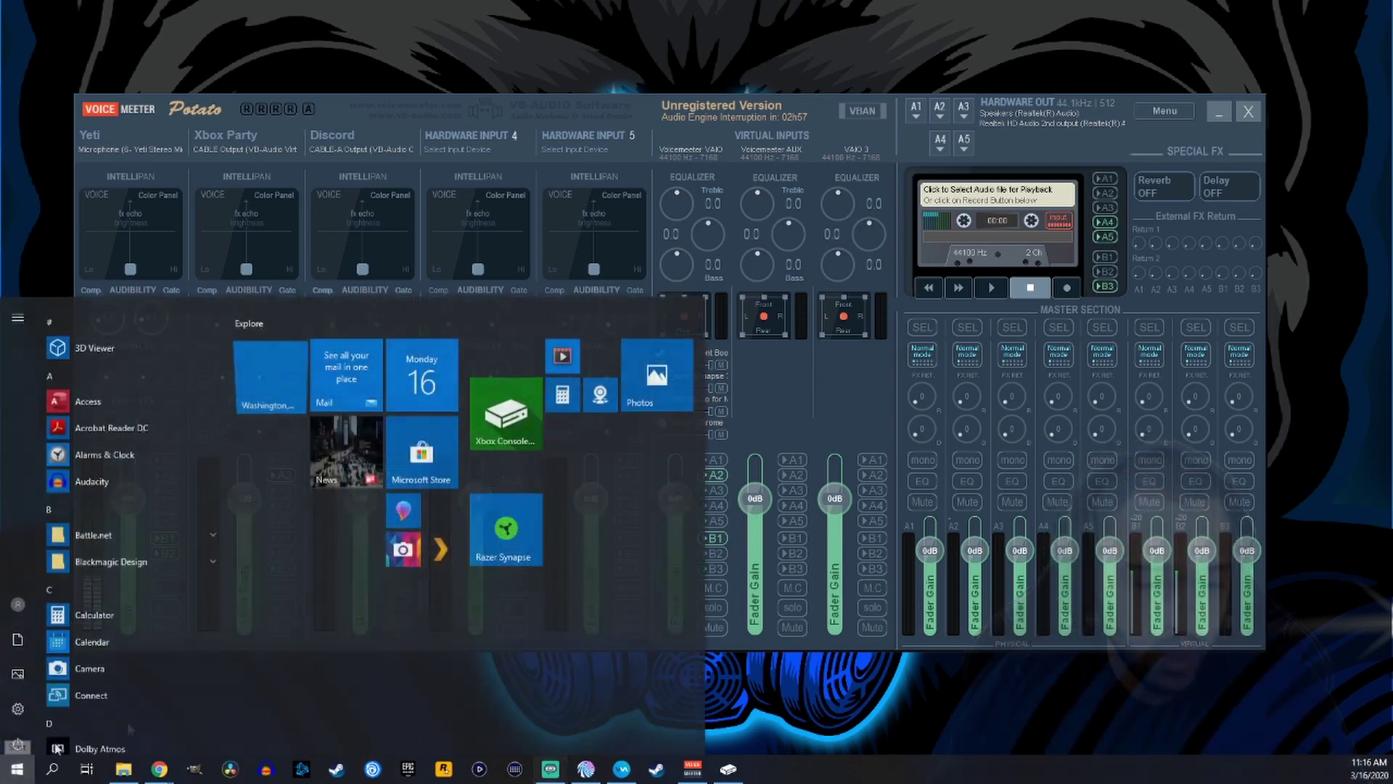
left_click(19, 701)
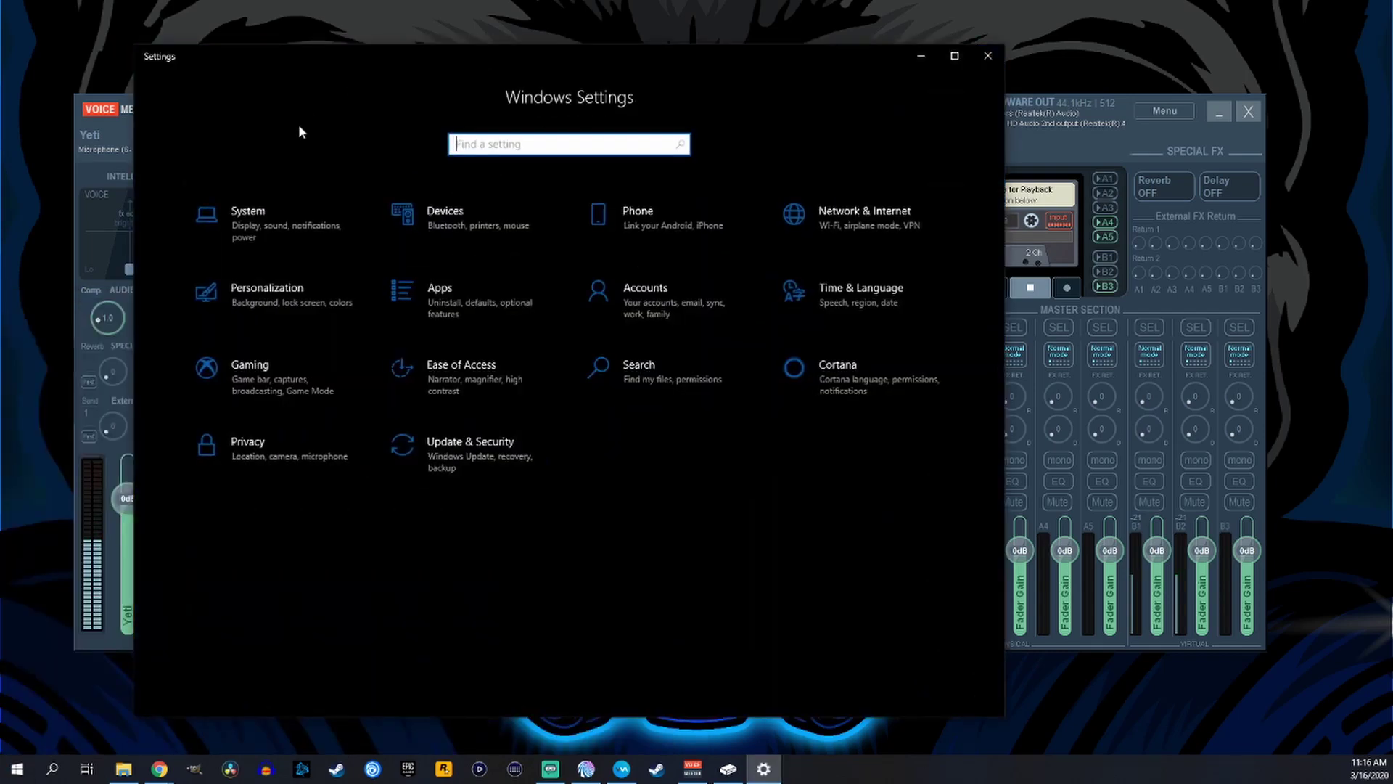
left_click(298, 220)
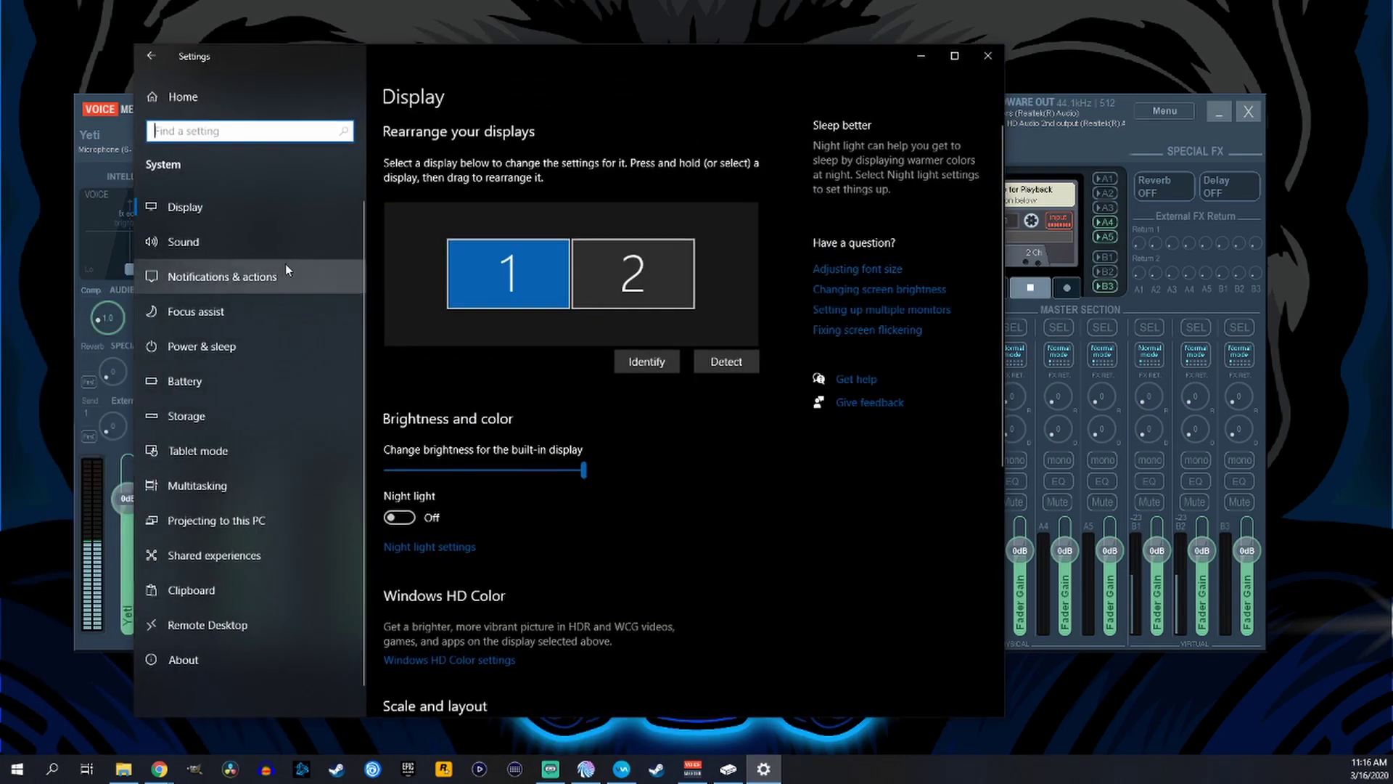
left_click(251, 243)
scroll(488, 332, "down", 3)
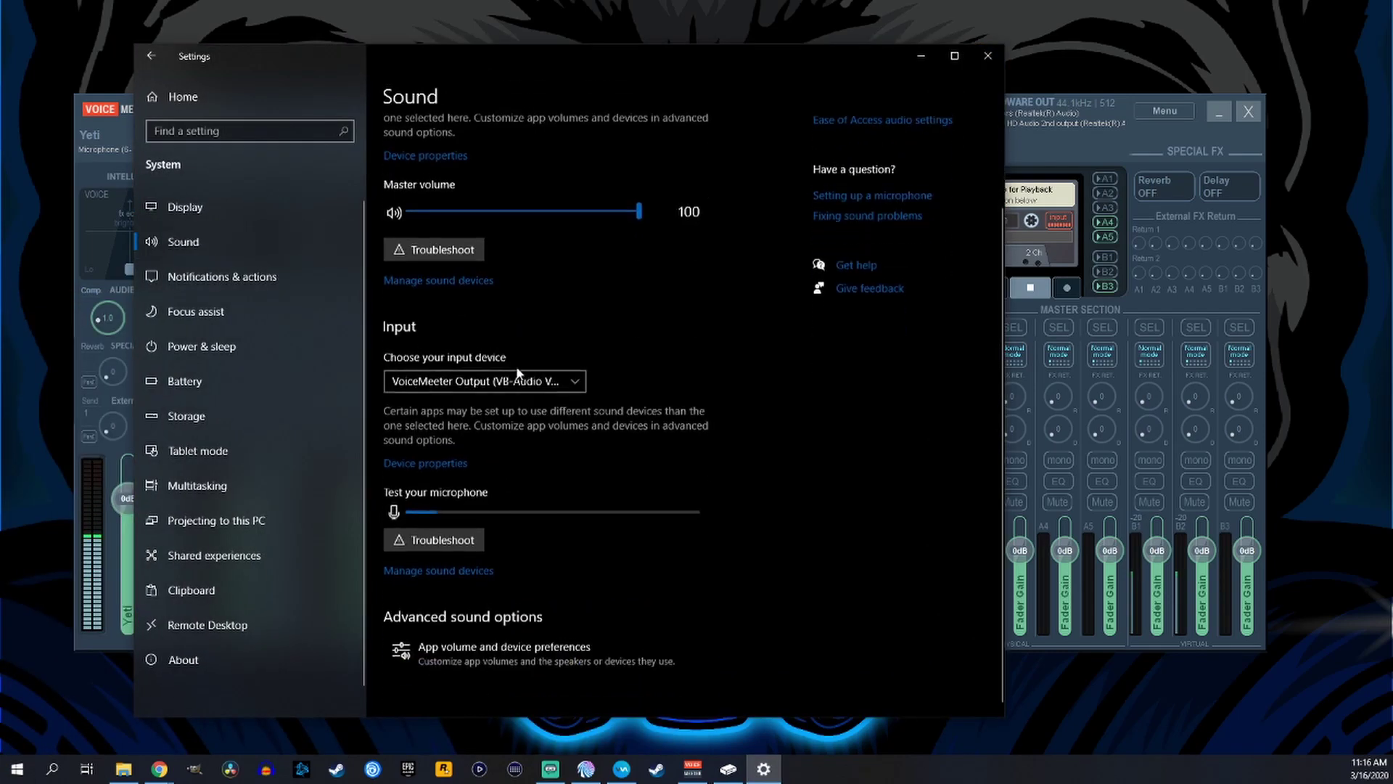
left_click(539, 659)
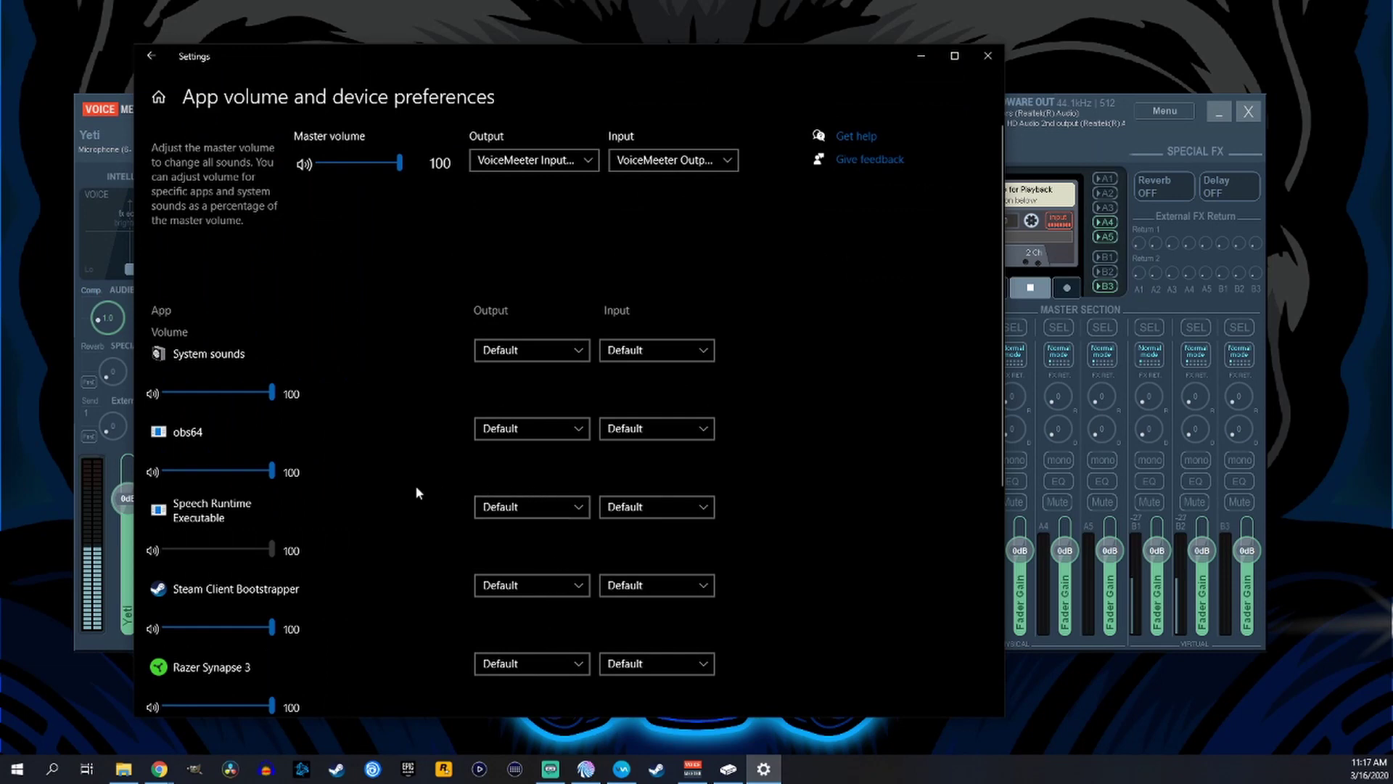
- Set Google Chrome's output device to VoiceMeeter VAIO3 Input (VB-Audio VoiceMeeter VAIO3)
scroll(336, 501, "down", 5)
scroll(217, 218, "up", 3)
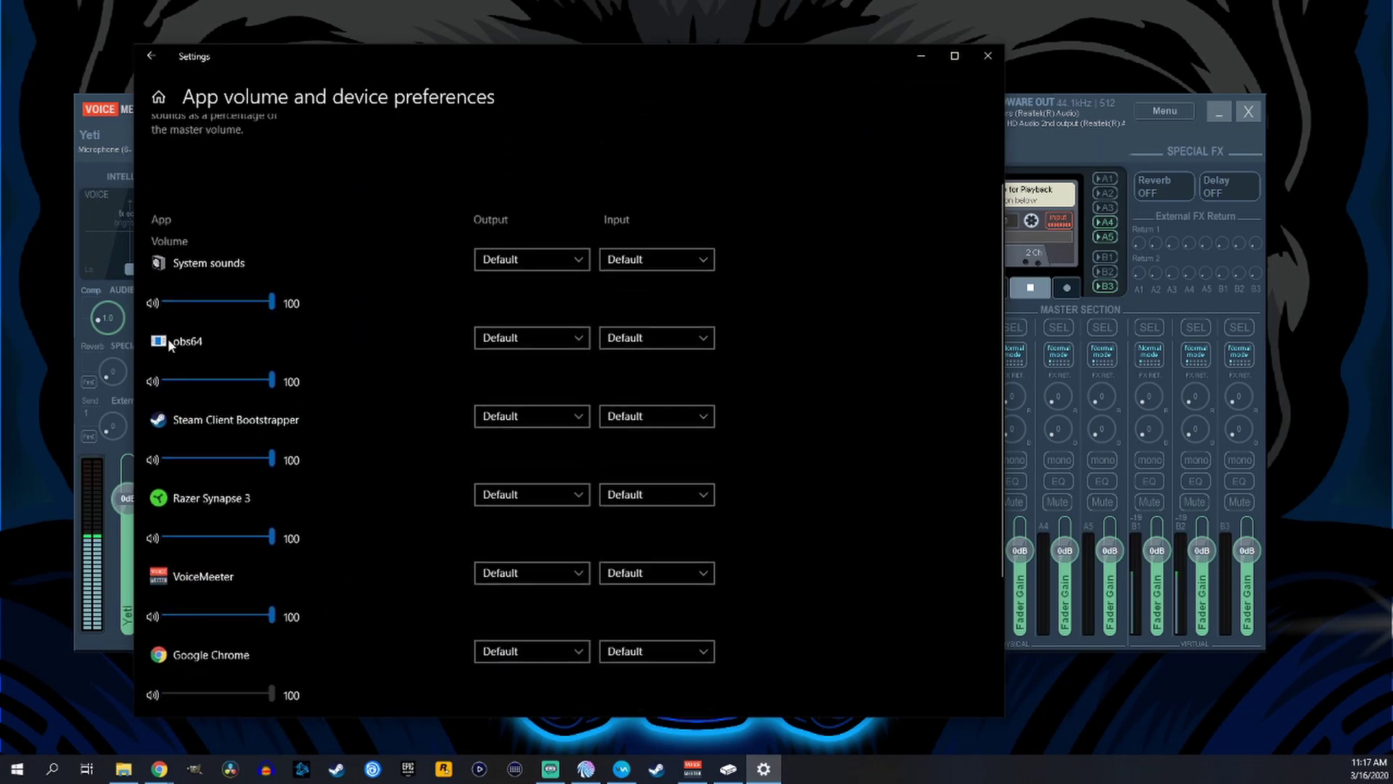
scroll(174, 363, "down", 3)
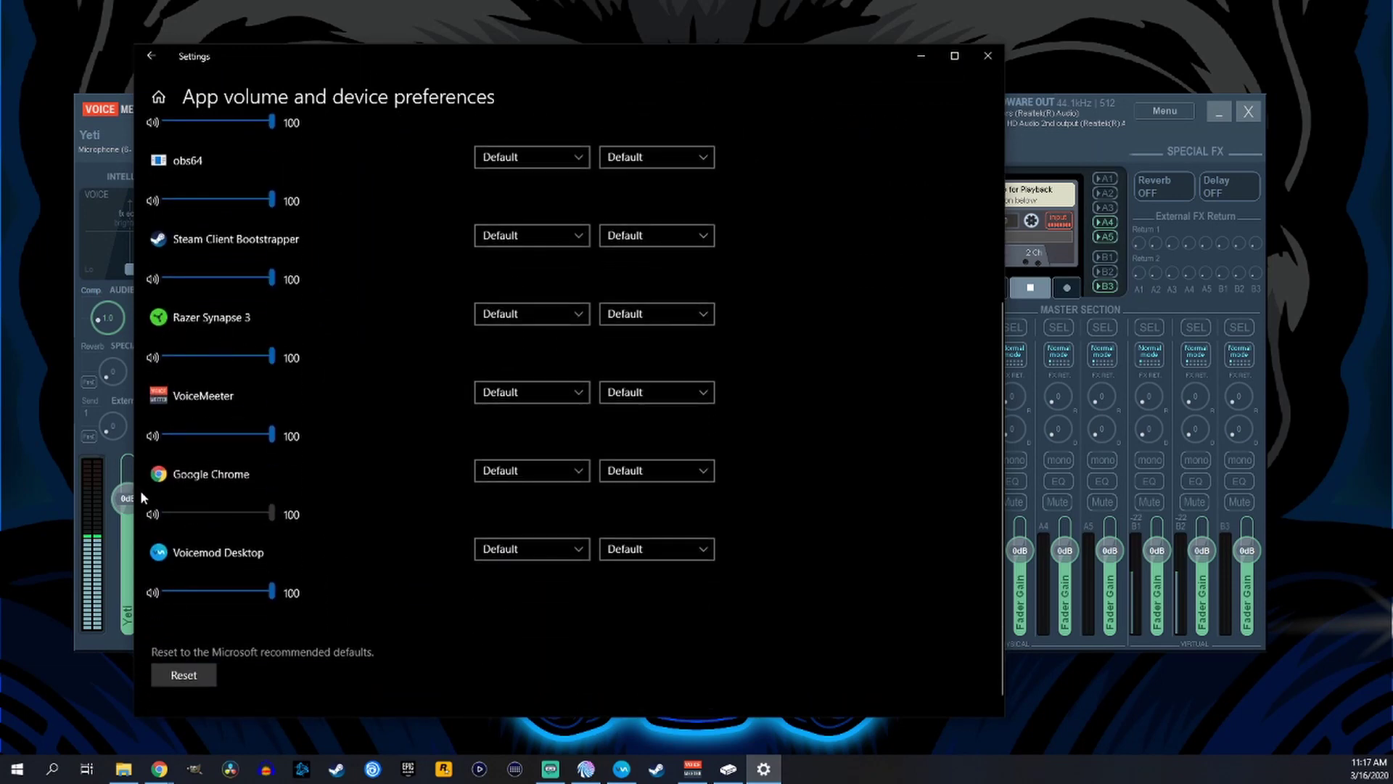
scroll(484, 449, "up", 3)
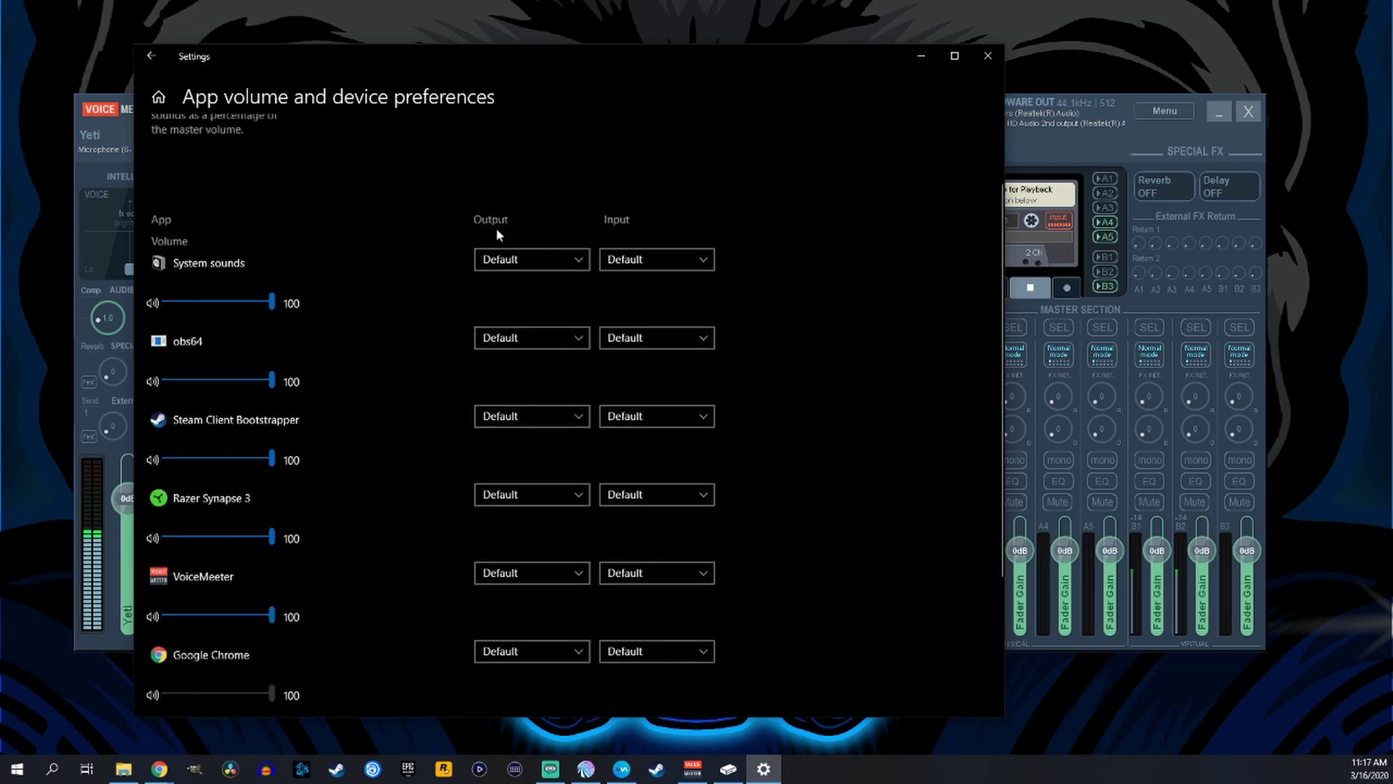
scroll(495, 228, "down", 2)
left_click(517, 562)
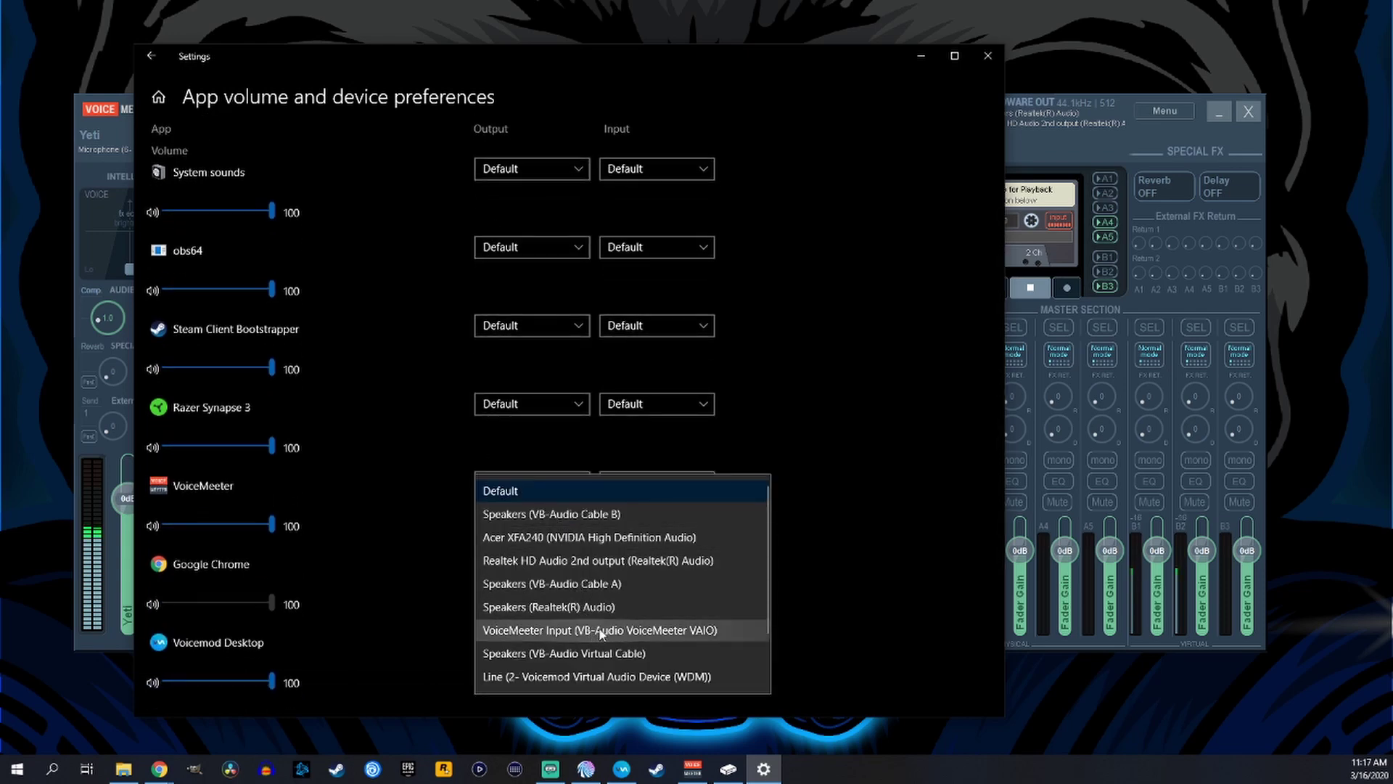
scroll(602, 632, "down", 1)
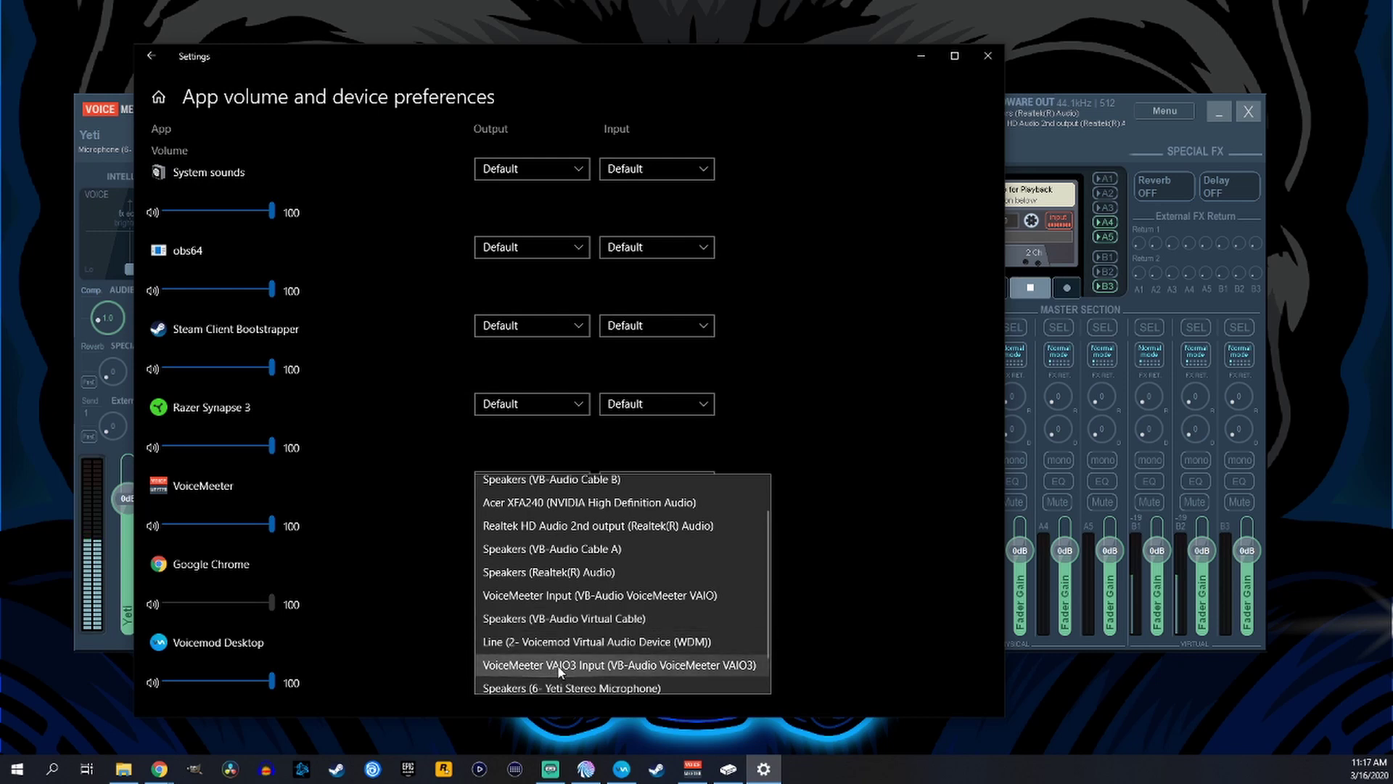
left_click(663, 666)
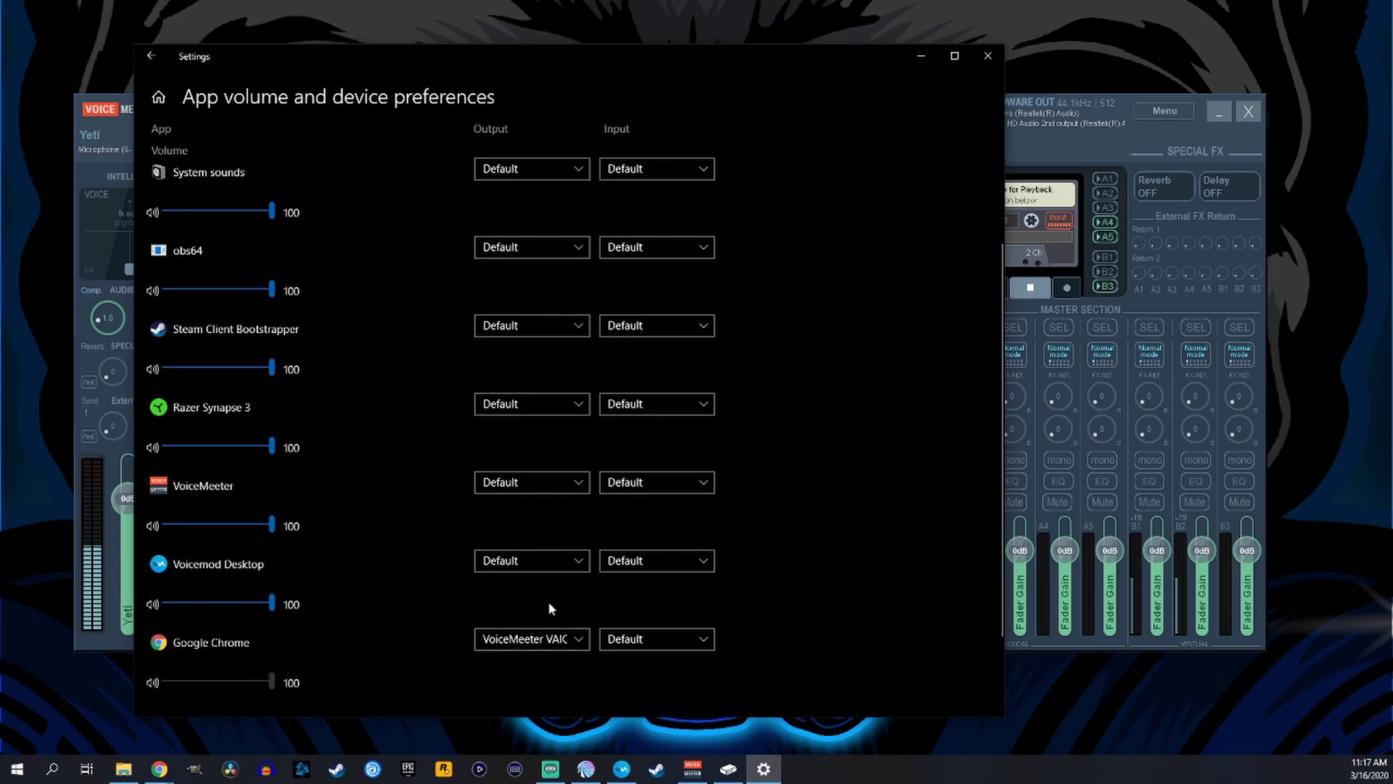
- Close the Windows settings and route the VAIO 3 virtual input to A2 in VoiceMeeter
left_click(988, 56)
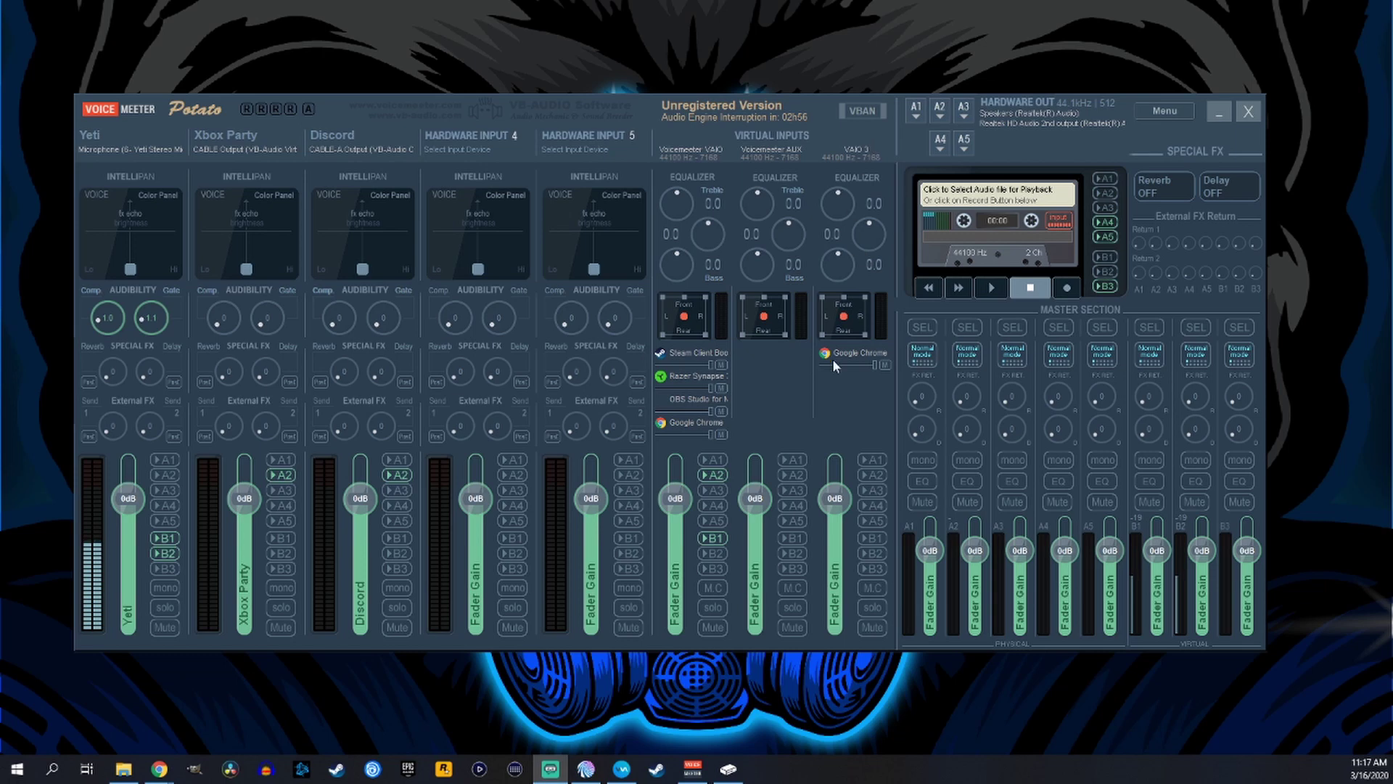
left_click(874, 482)
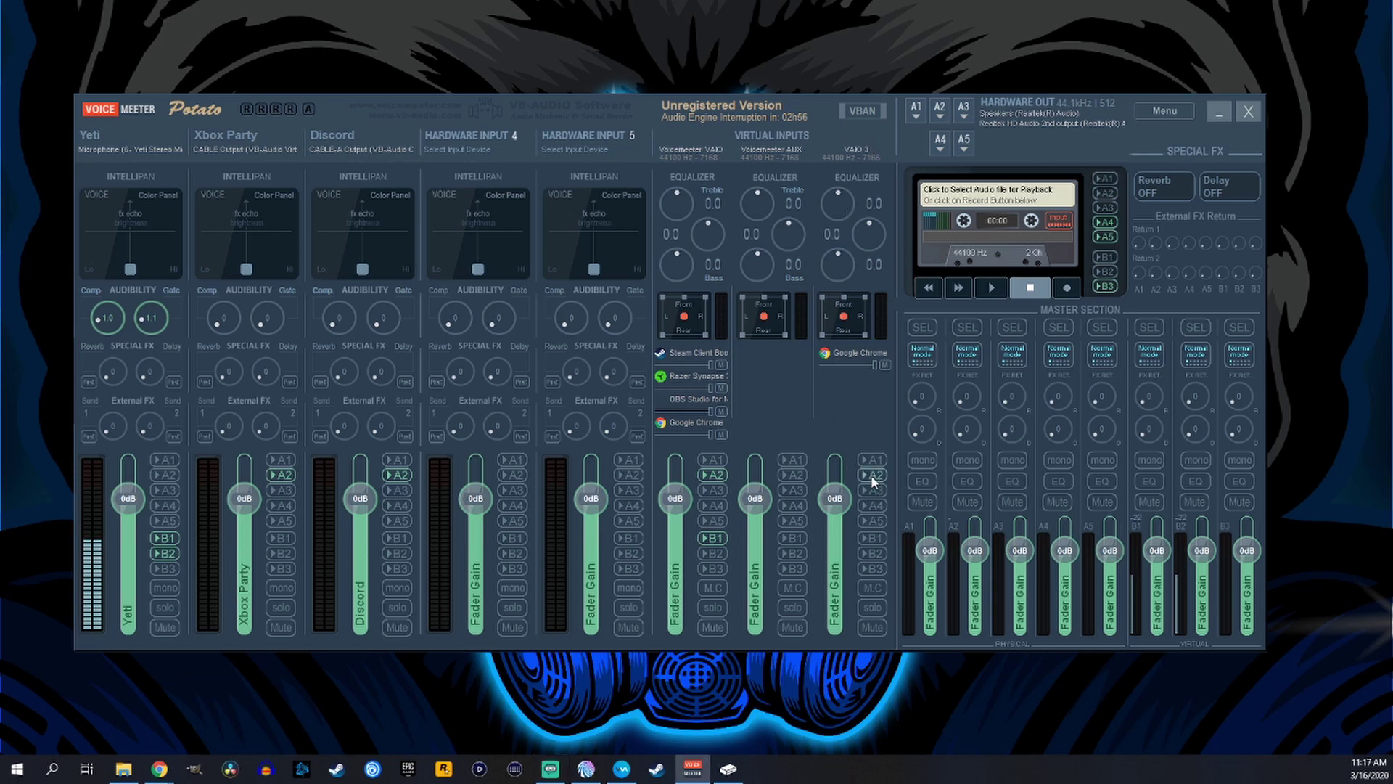